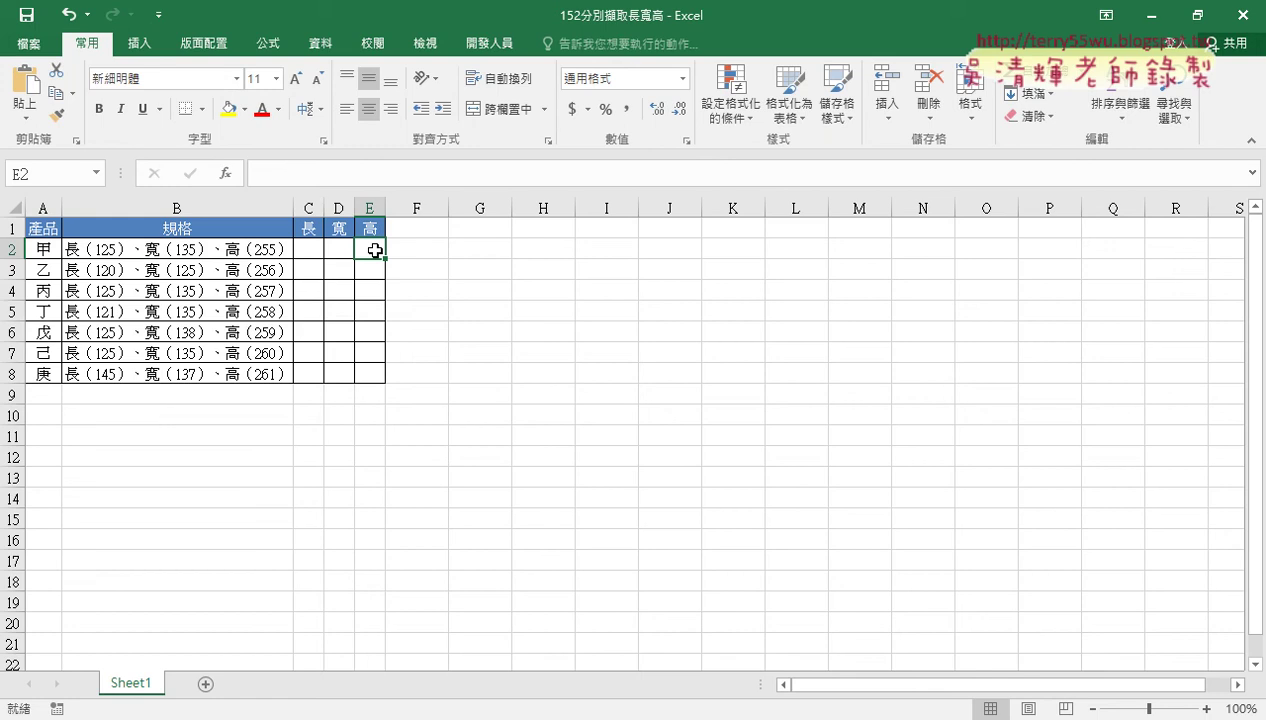
# - Zoom the sheet to 170% and select the 規格 entries in B2:B8
pyautogui.doubleClick(1209, 709)
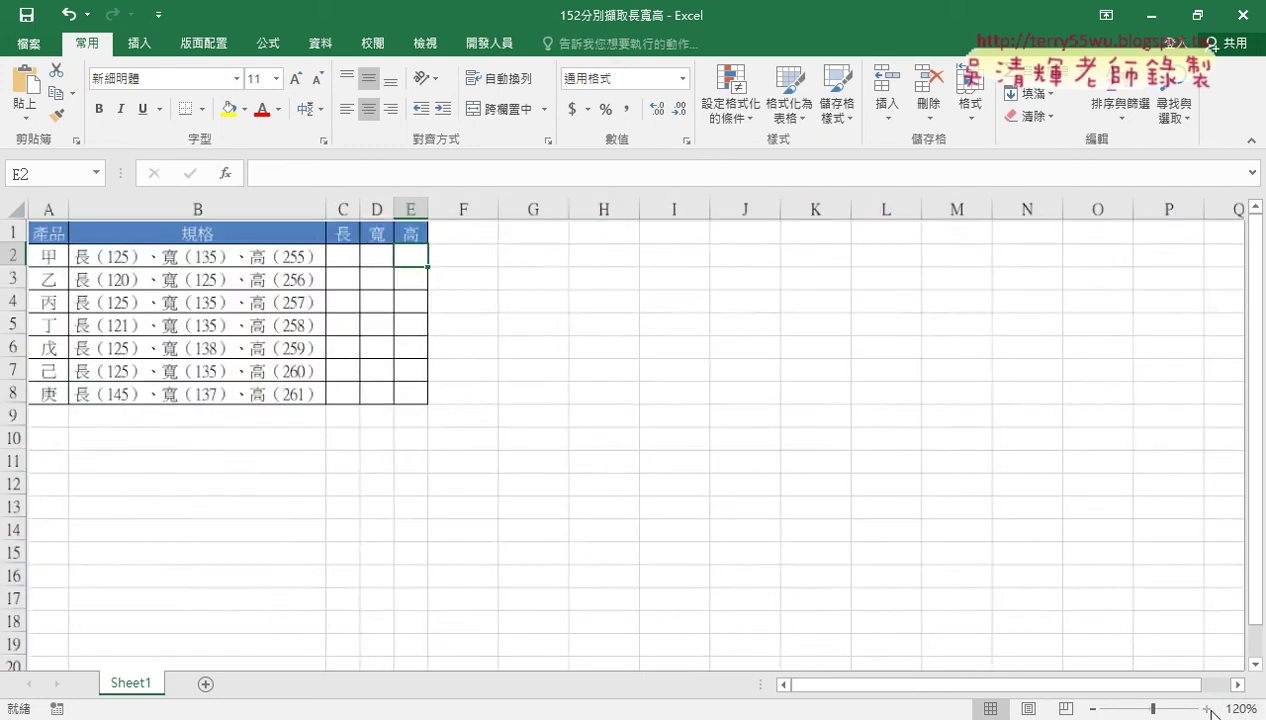
pyautogui.tripleClick(1207, 709)
pyautogui.click(1207, 709)
pyautogui.click(1207, 709)
pyautogui.click(983, 601)
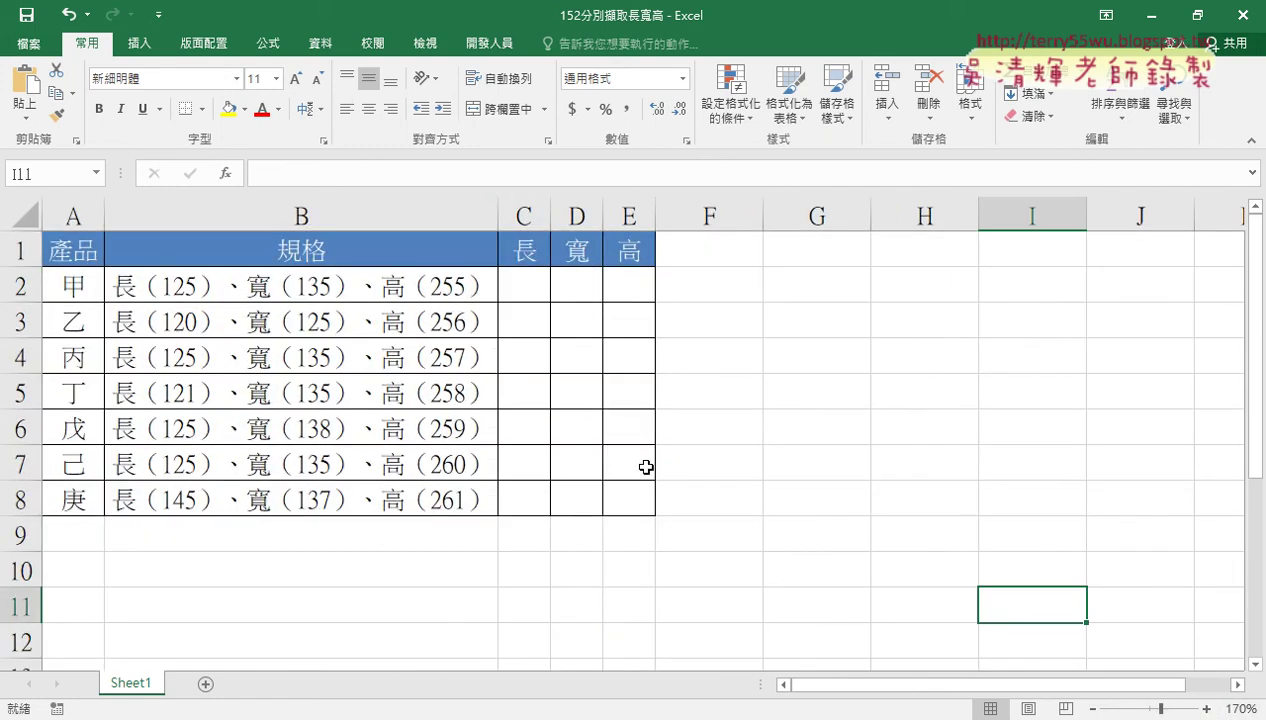
pyautogui.moveTo(360, 290); pyautogui.dragTo(358, 497)
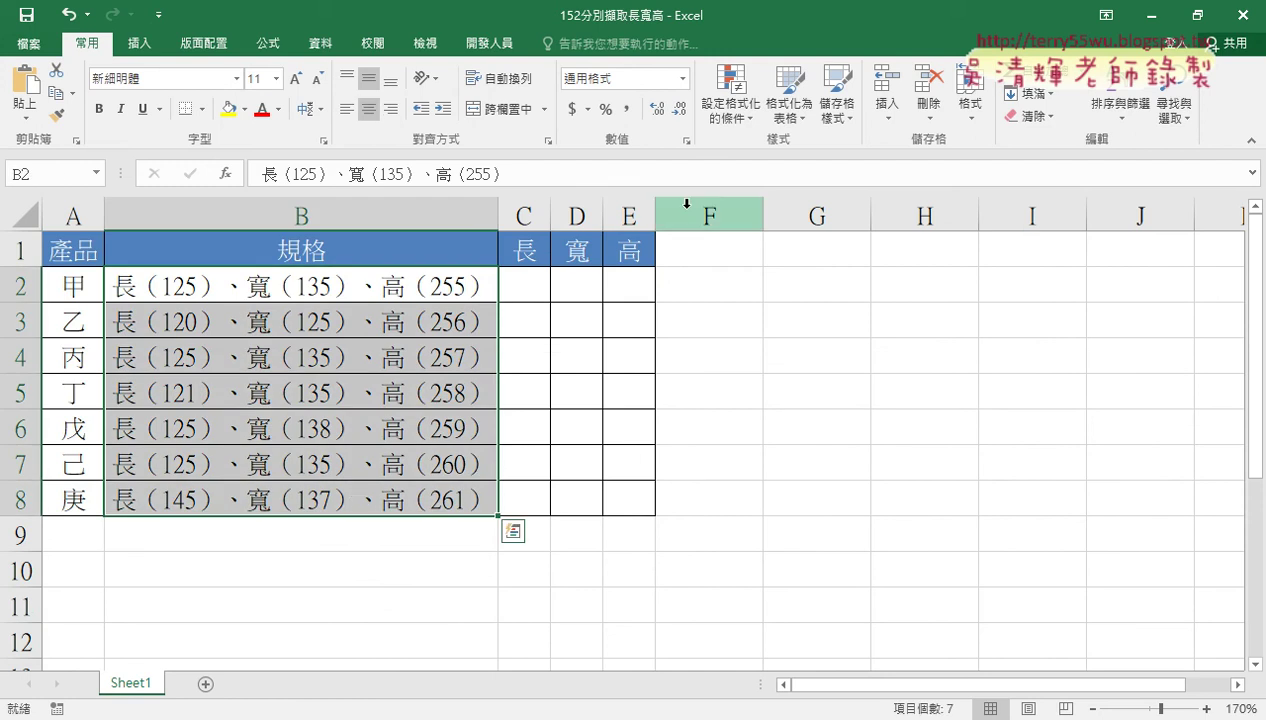
# - Start Text to Columns on B2:B8, choose Fixed width, and advance to step 2
pyautogui.click(322, 45)
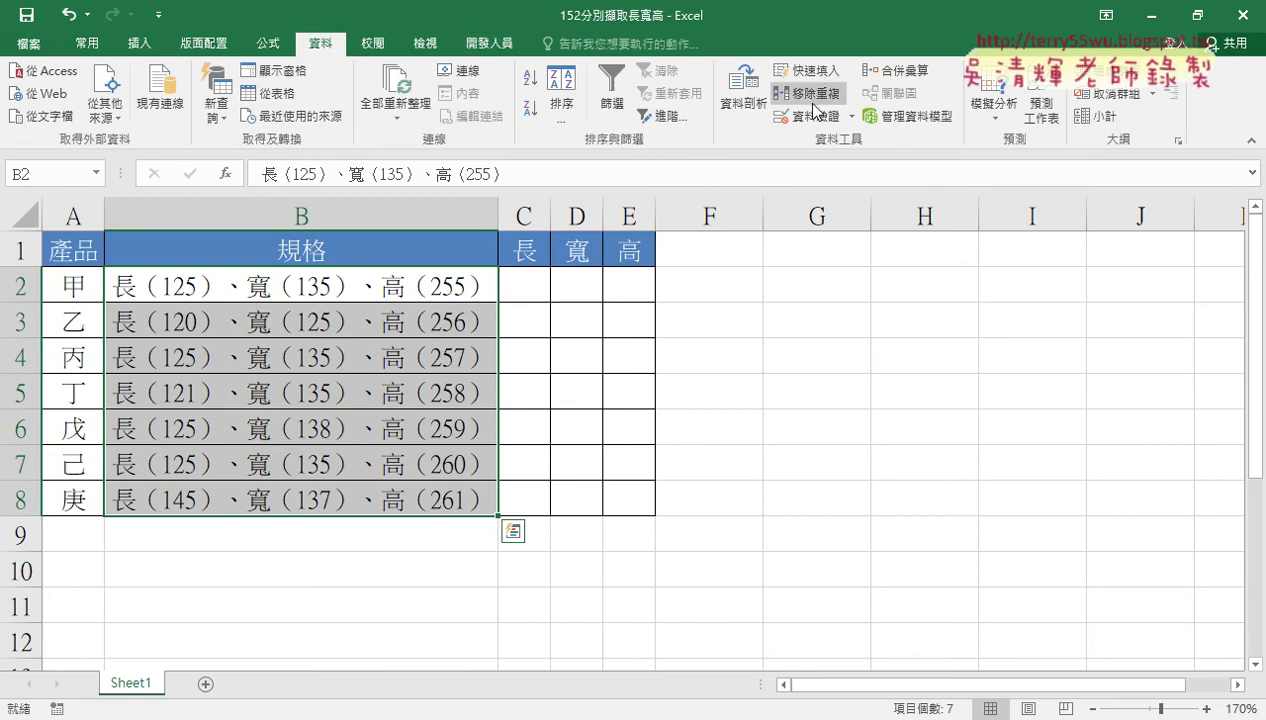
pyautogui.click(748, 100)
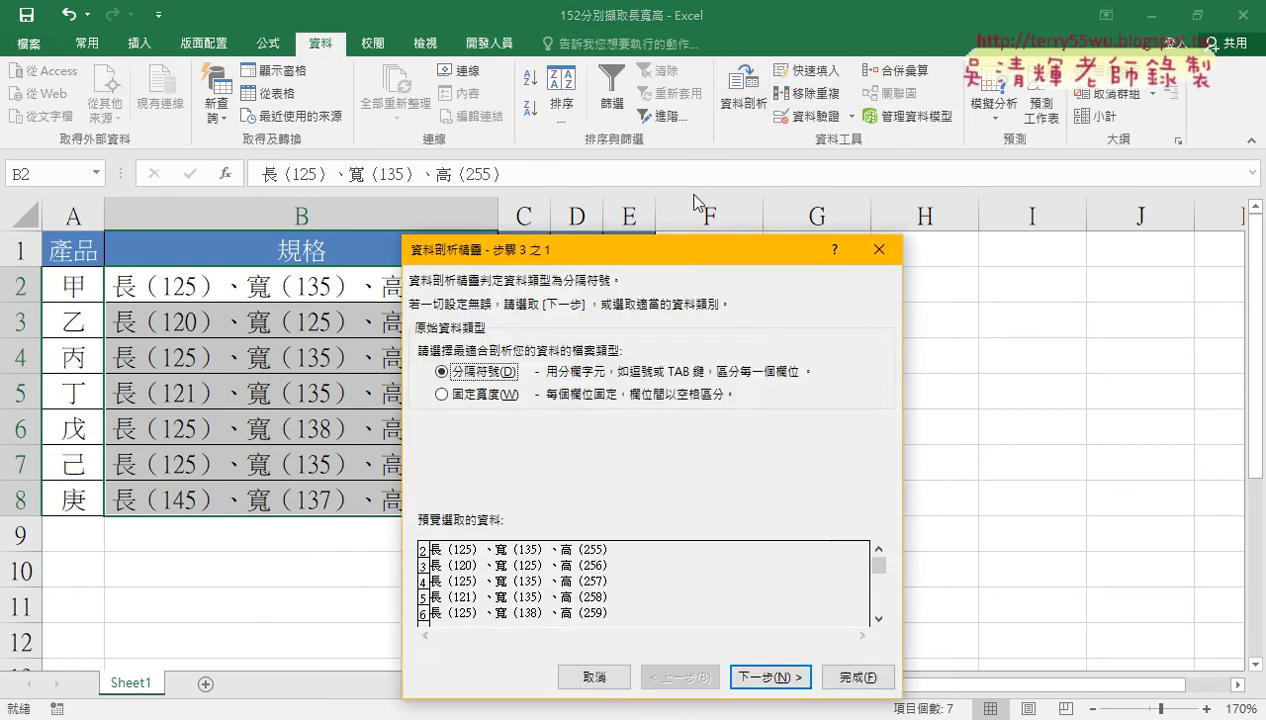
pyautogui.moveTo(667, 251); pyautogui.dragTo(807, 55)
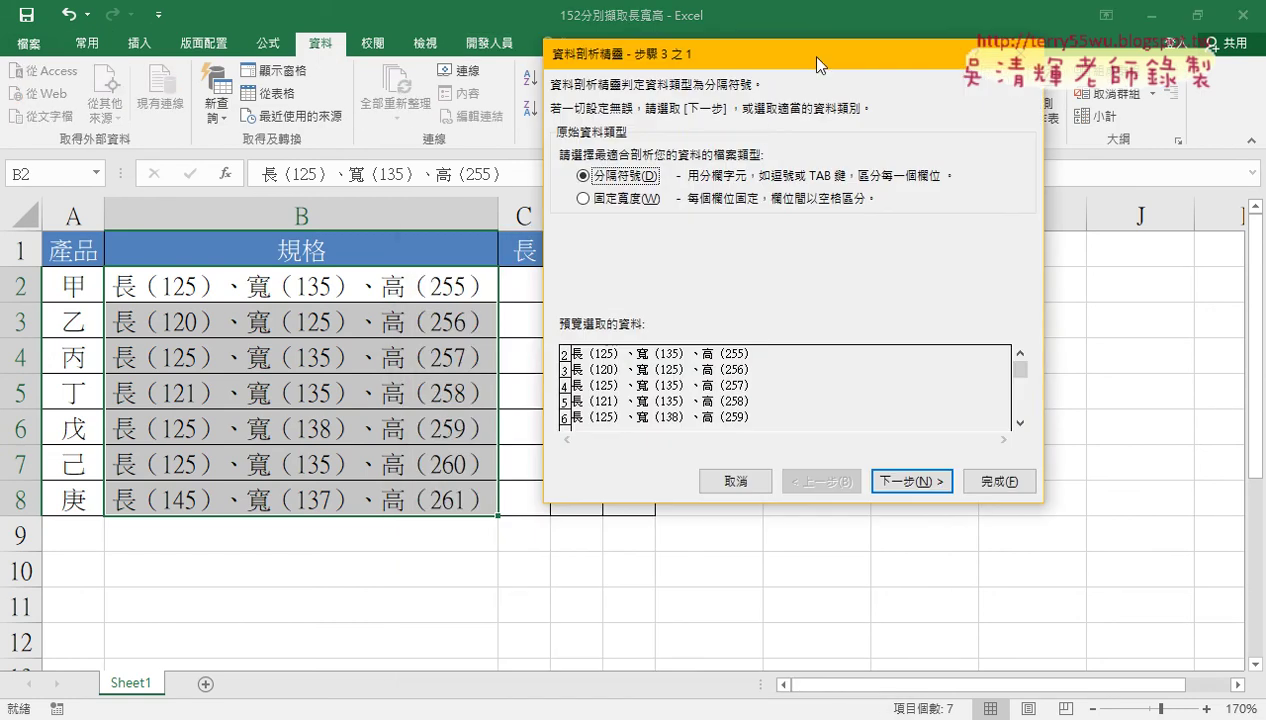
pyautogui.click(620, 199)
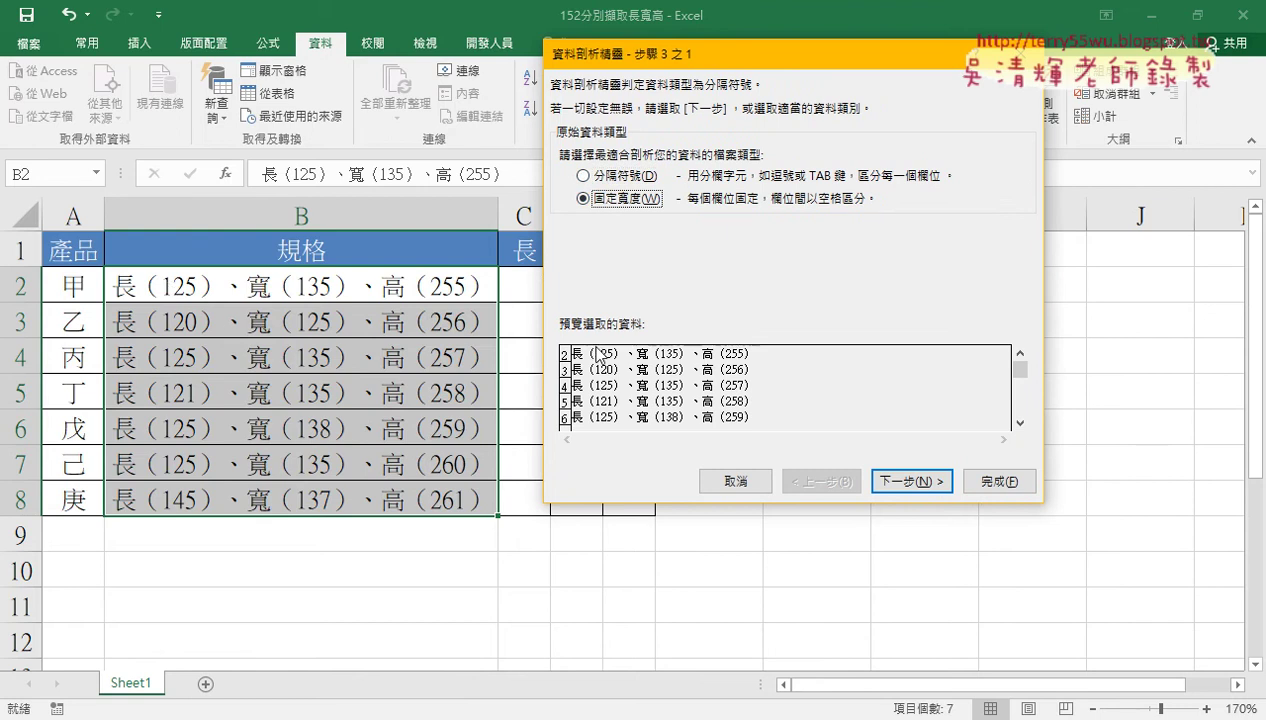
pyautogui.click(905, 481)
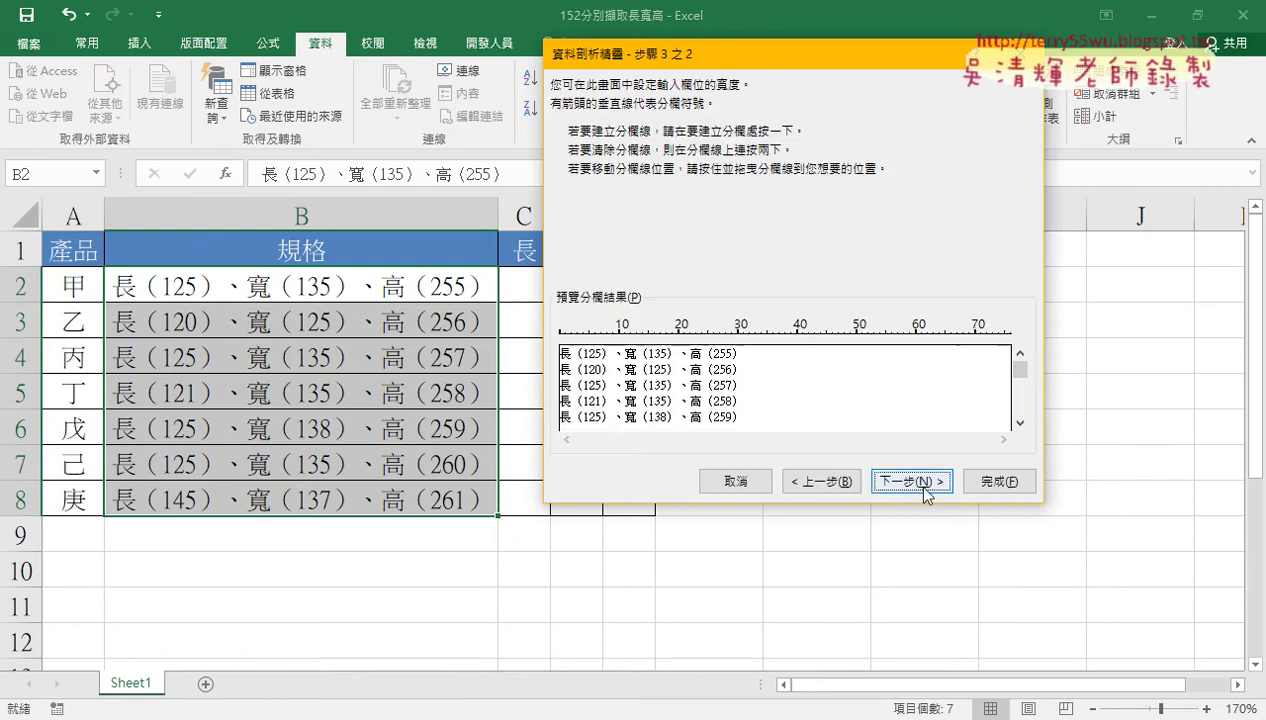
# - Add six break lines around the length, width and height numbers, nudge the first one left, and continue
pyautogui.click(582, 338)
pyautogui.click(600, 338)
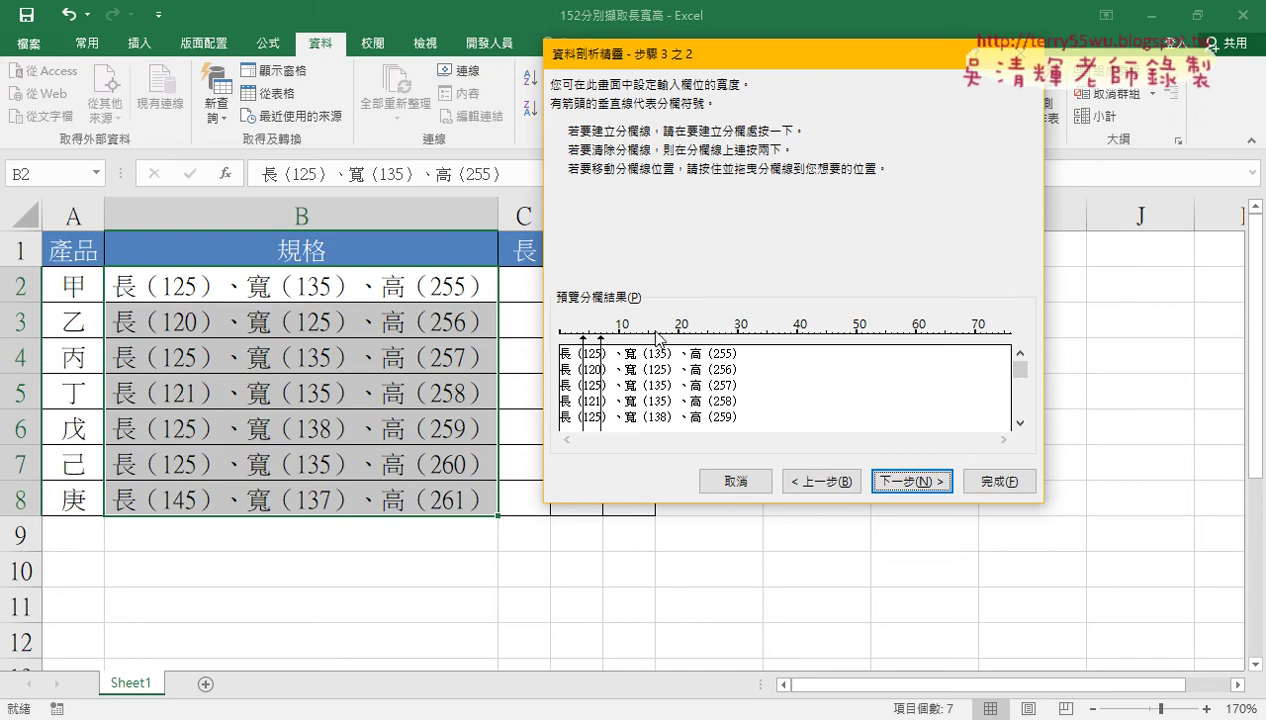
pyautogui.click(646, 337)
pyautogui.click(666, 338)
pyautogui.click(714, 338)
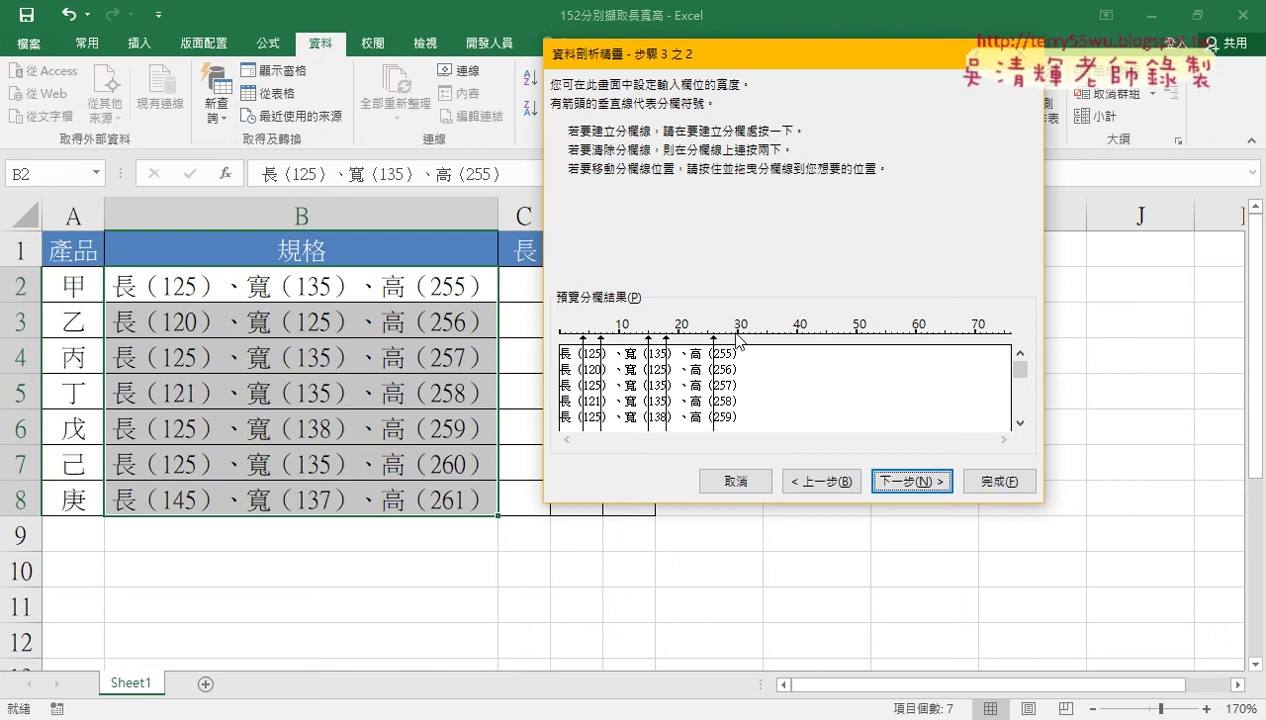
pyautogui.click(731, 338)
pyautogui.moveTo(584, 340); pyautogui.dragTo(577, 340)
pyautogui.click(911, 483)
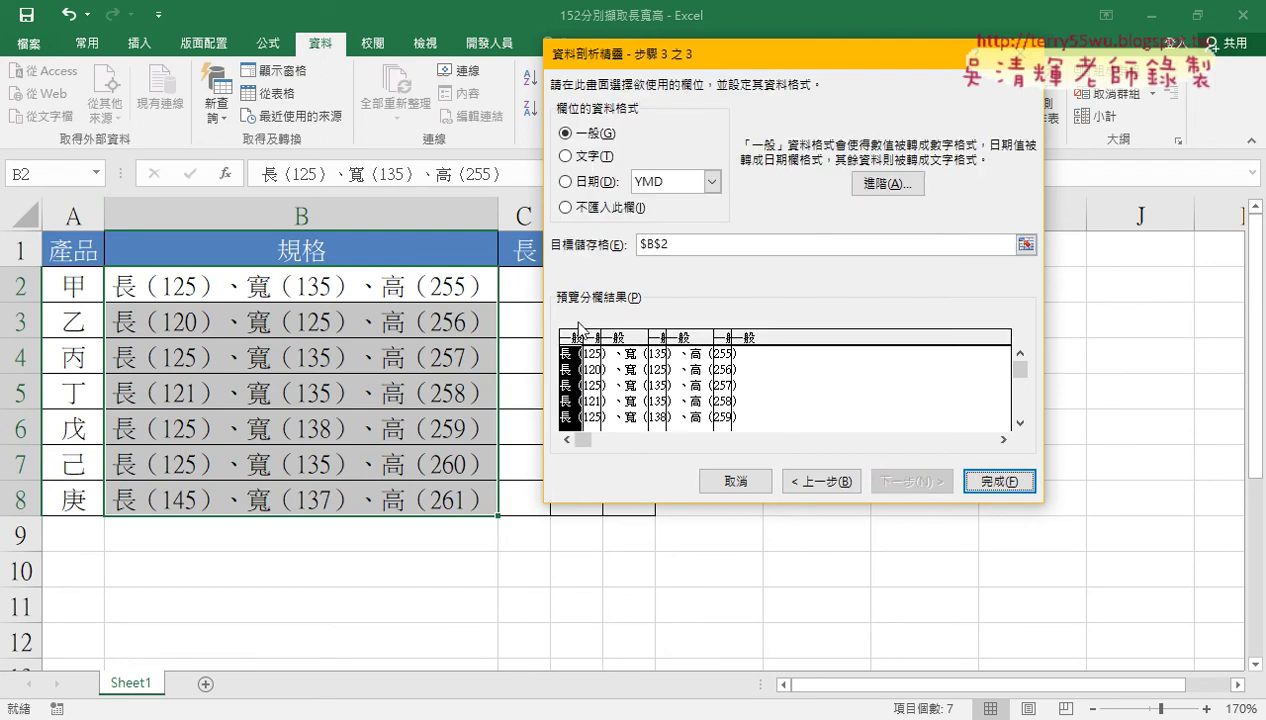
# - Set the three label-text columns to Do not import
pyautogui.click(567, 208)
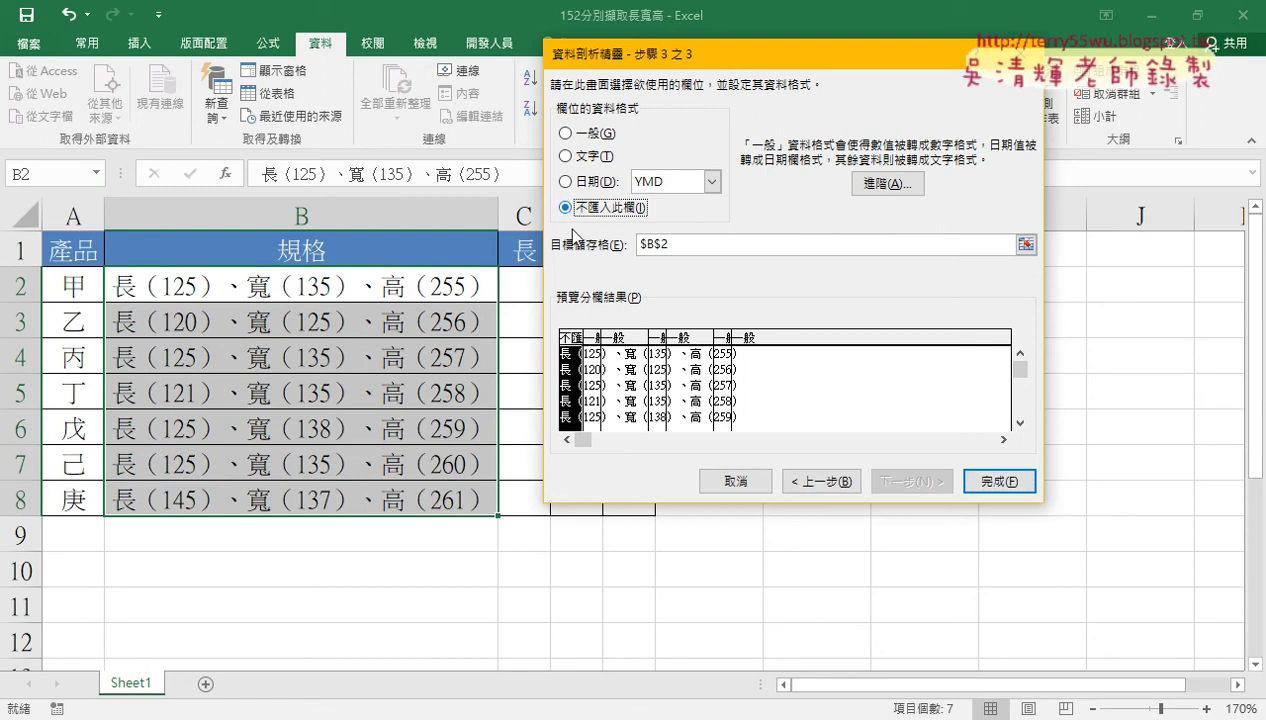
pyautogui.click(603, 360)
pyautogui.click(567, 208)
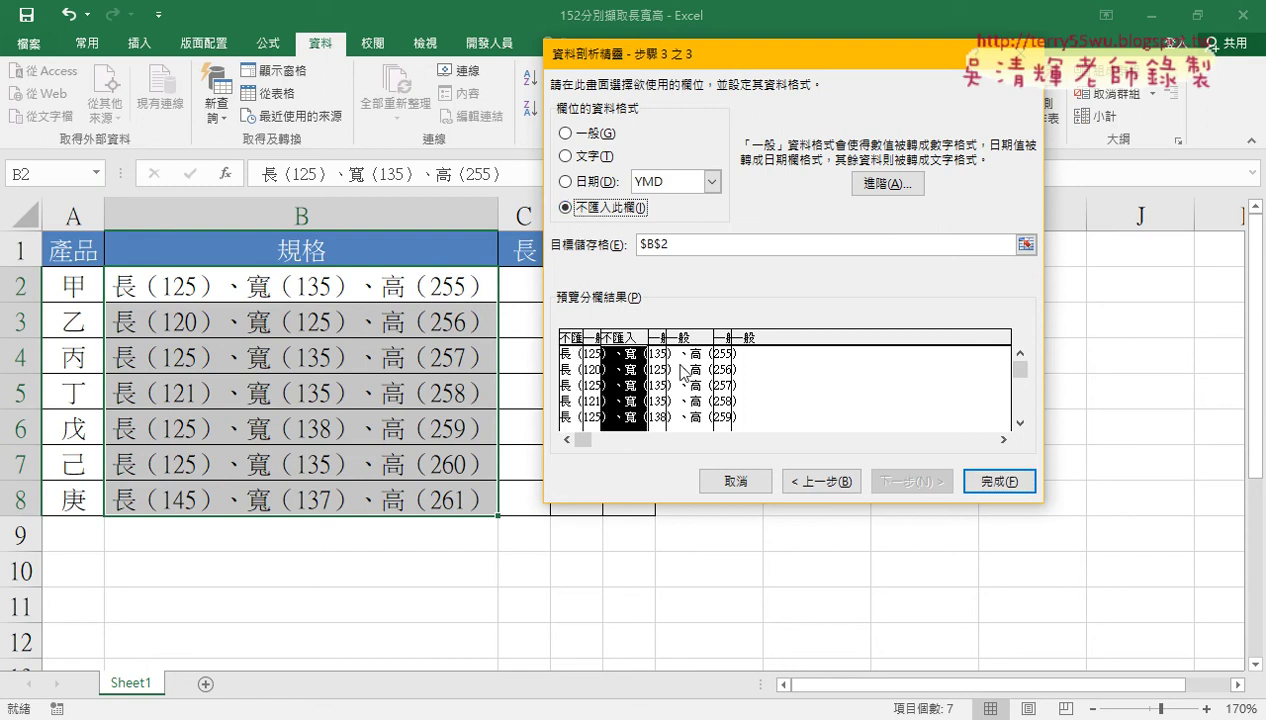
pyautogui.click(678, 370)
pyautogui.hotkey('alt', 'i')
pyautogui.click(740, 410)
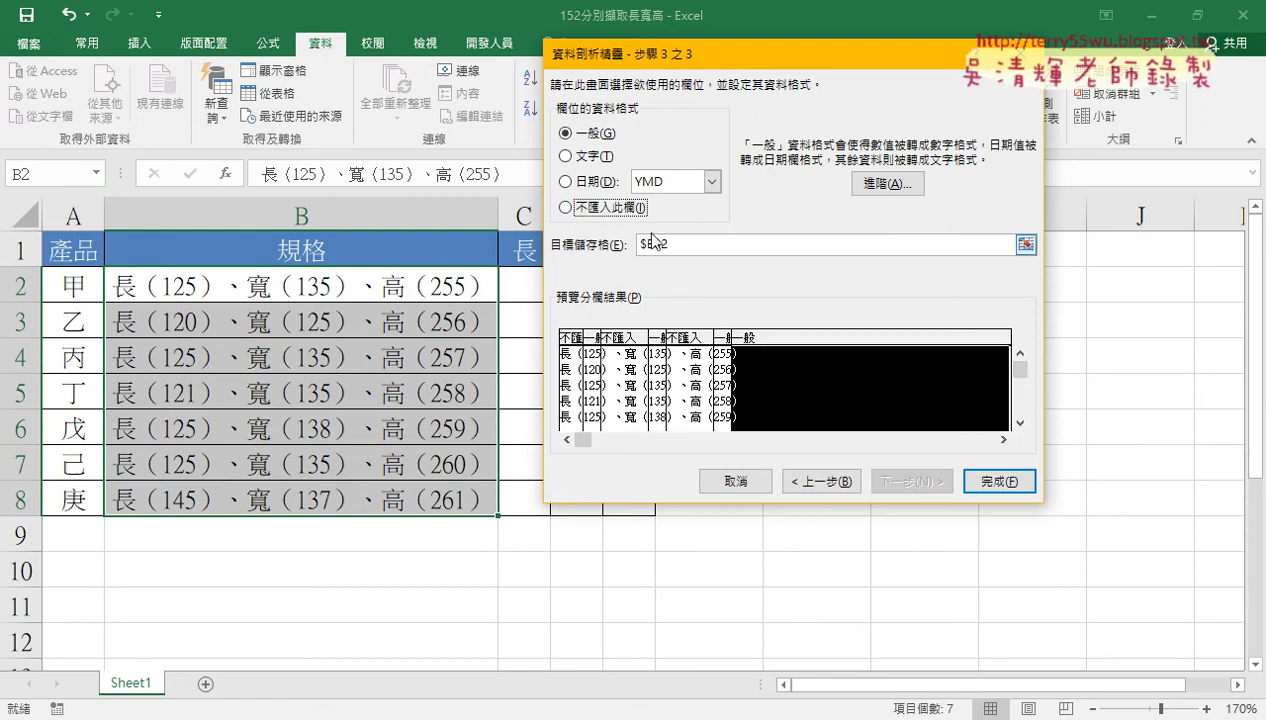
pyautogui.click(614, 208)
# - Set the destination to $C$2 and finish the split, replacing existing data
pyautogui.click(712, 244)
pyautogui.moveTo(697, 53); pyautogui.dragTo(810, 50)
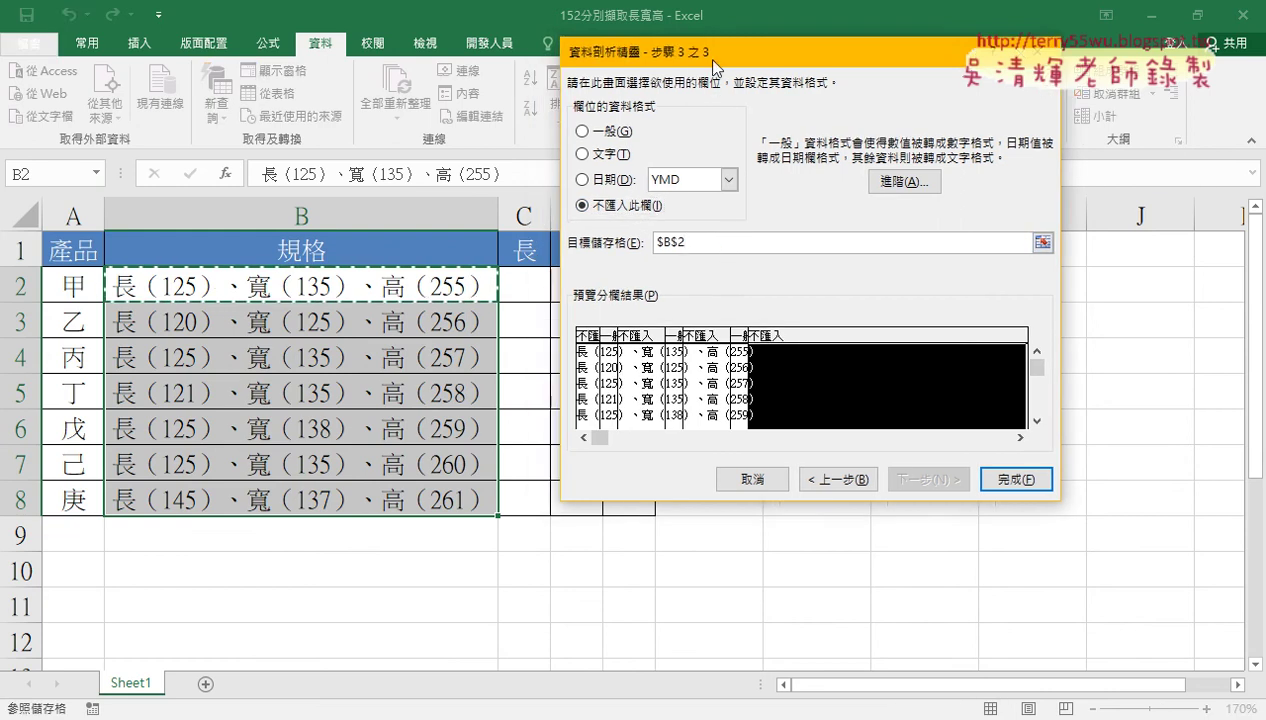
pyautogui.click(535, 298)
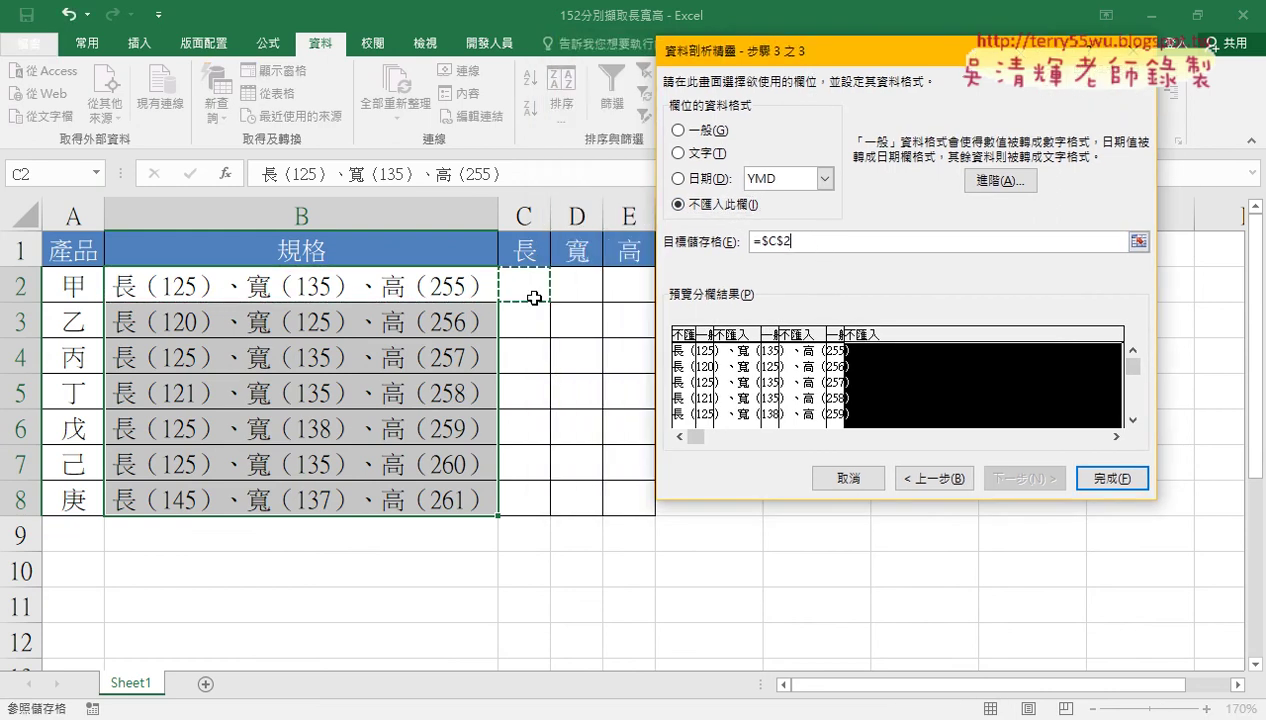
pyautogui.click(1108, 479)
pyautogui.click(616, 428)
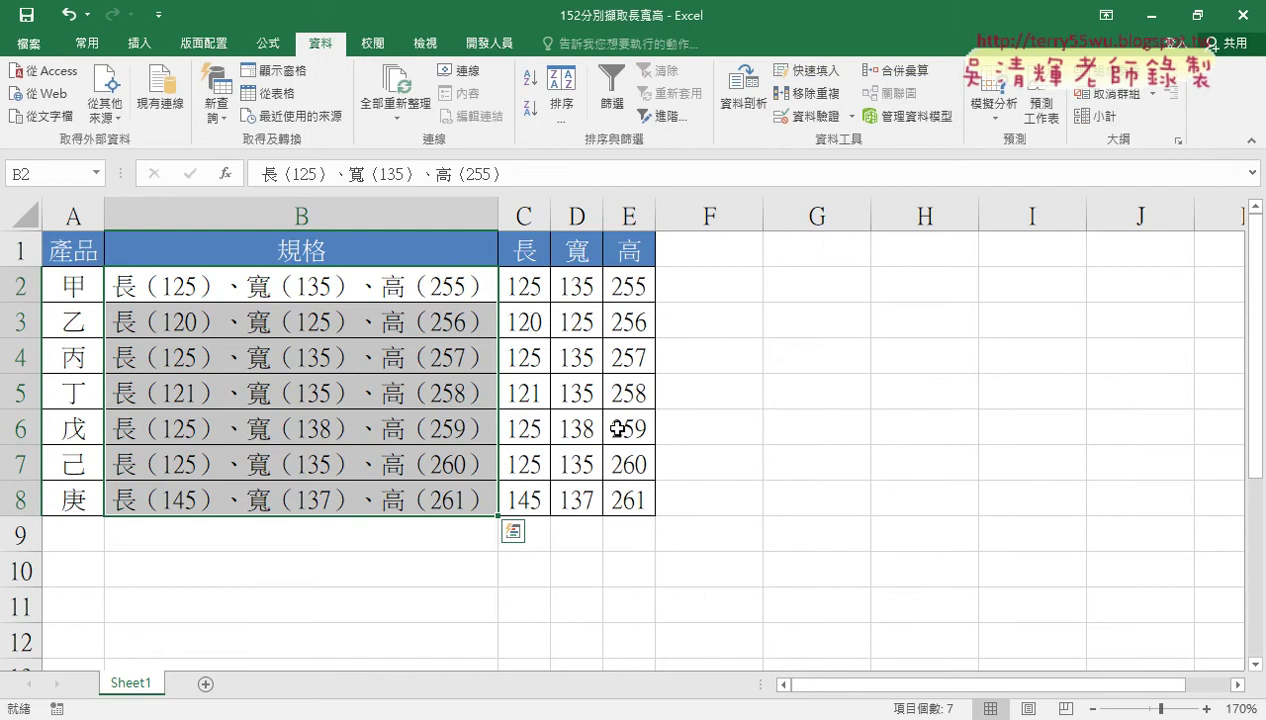
pyautogui.moveTo(522, 285); pyautogui.dragTo(637, 497)
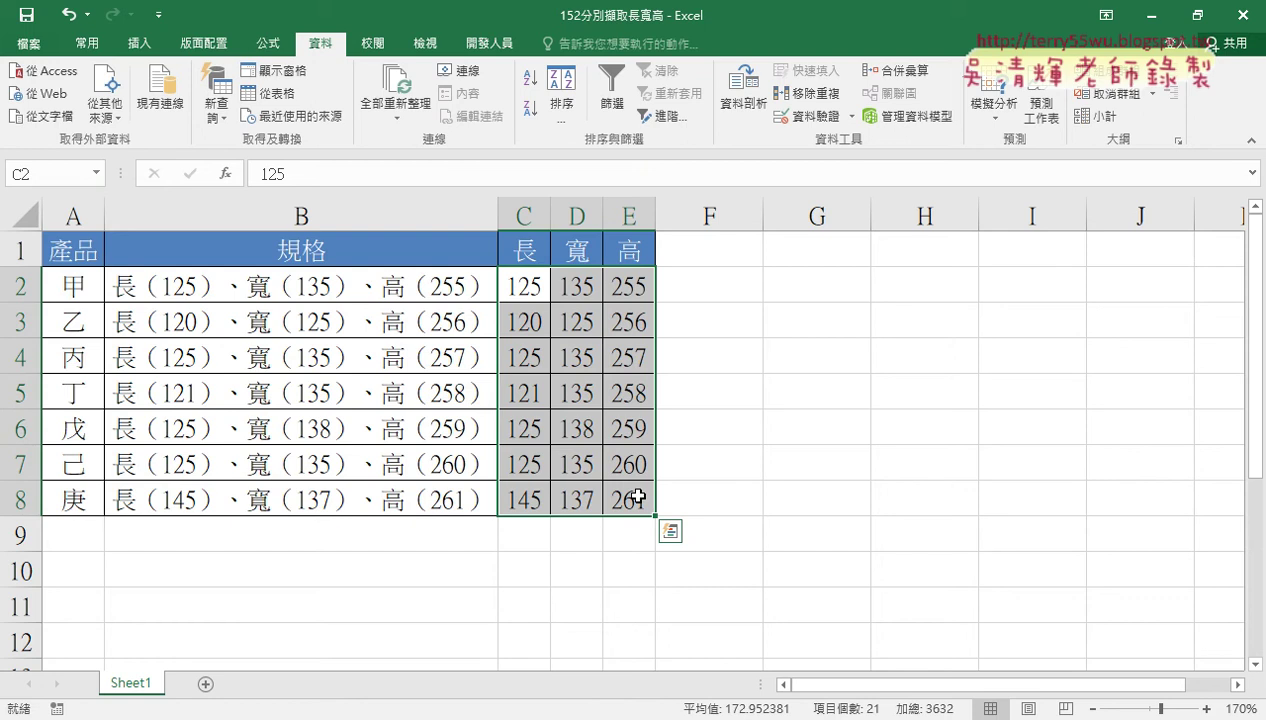
pyautogui.moveTo(750, 146); pyautogui.dragTo(756, 140)
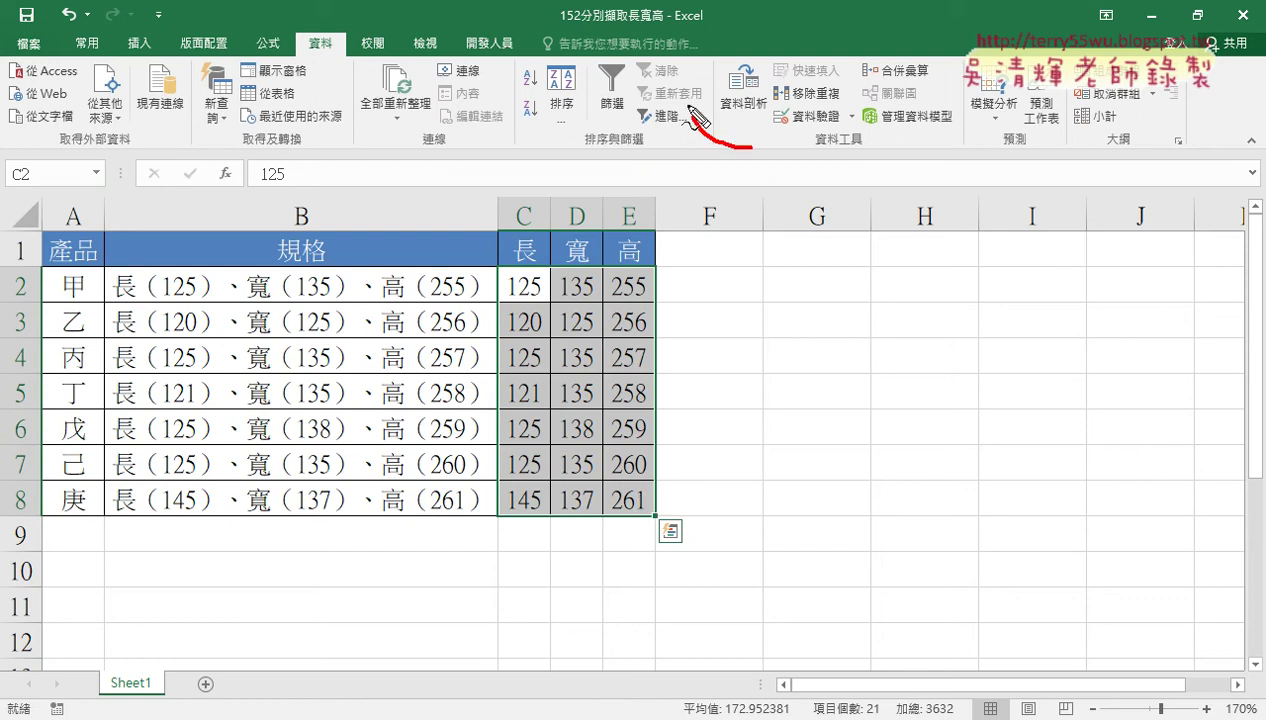
pyautogui.moveTo(490, 268); pyautogui.dragTo(490, 535)
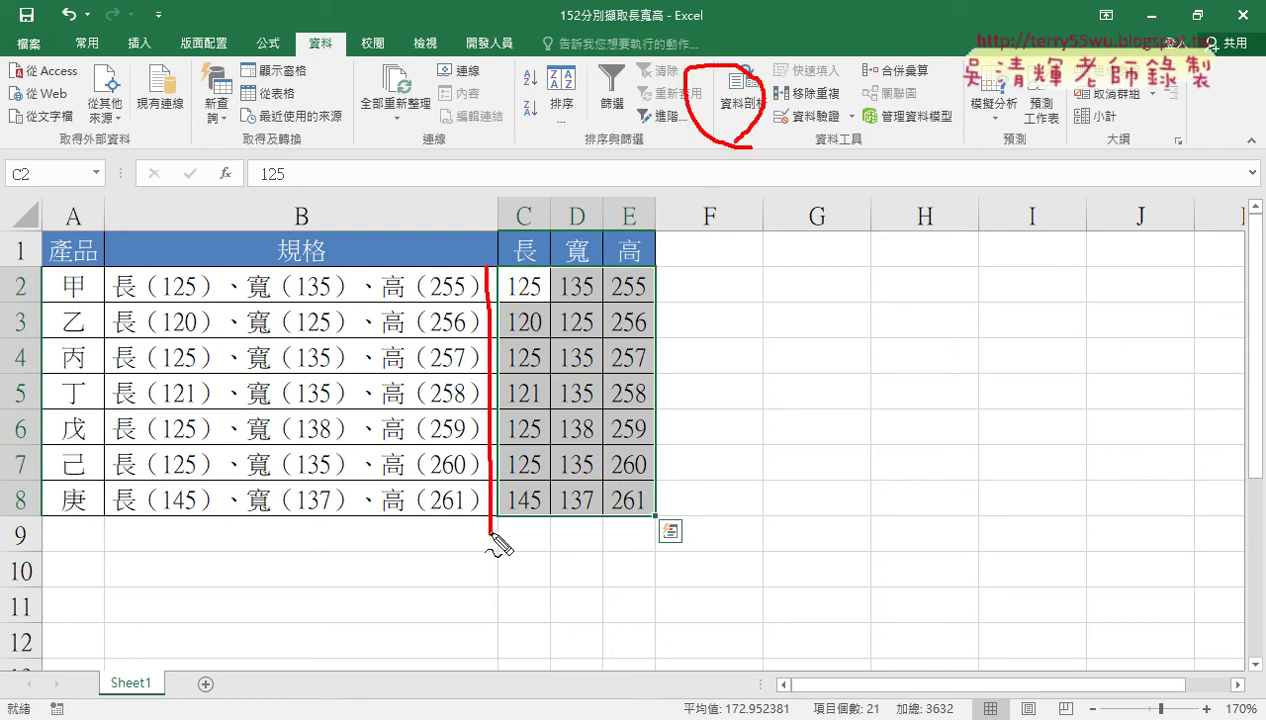
pyautogui.moveTo(490, 268)
pyautogui.mouseDown()
pyautogui.moveTo(665, 270)
pyautogui.moveTo(663, 525)
pyautogui.moveTo(490, 532)
pyautogui.mouseUp()
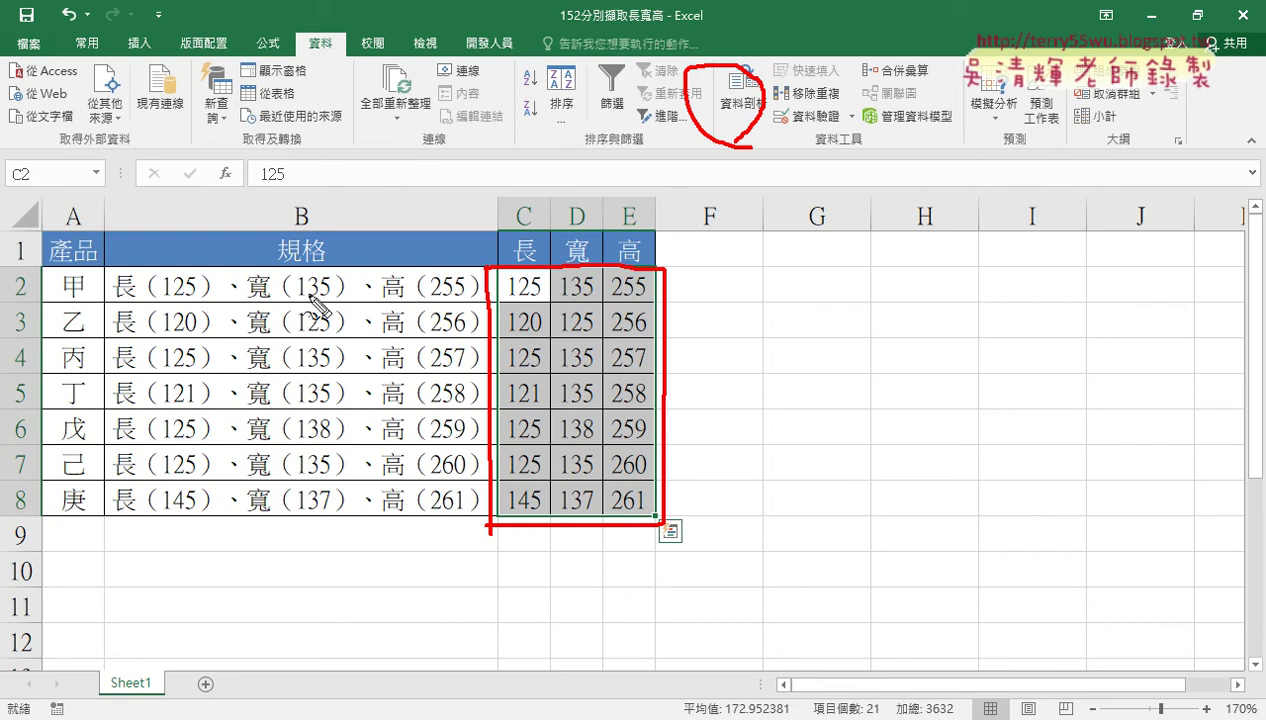
pyautogui.moveTo(149, 268); pyautogui.dragTo(152, 511)
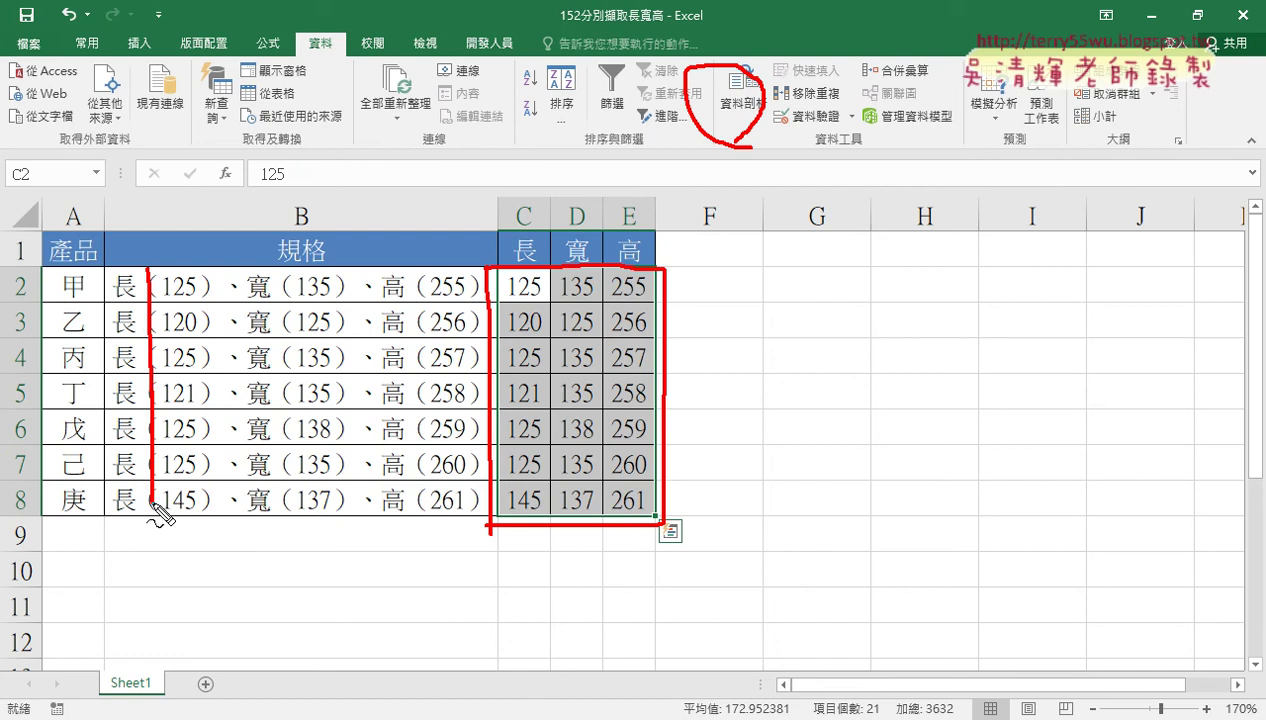
pyautogui.moveTo(284, 268); pyautogui.dragTo(296, 514)
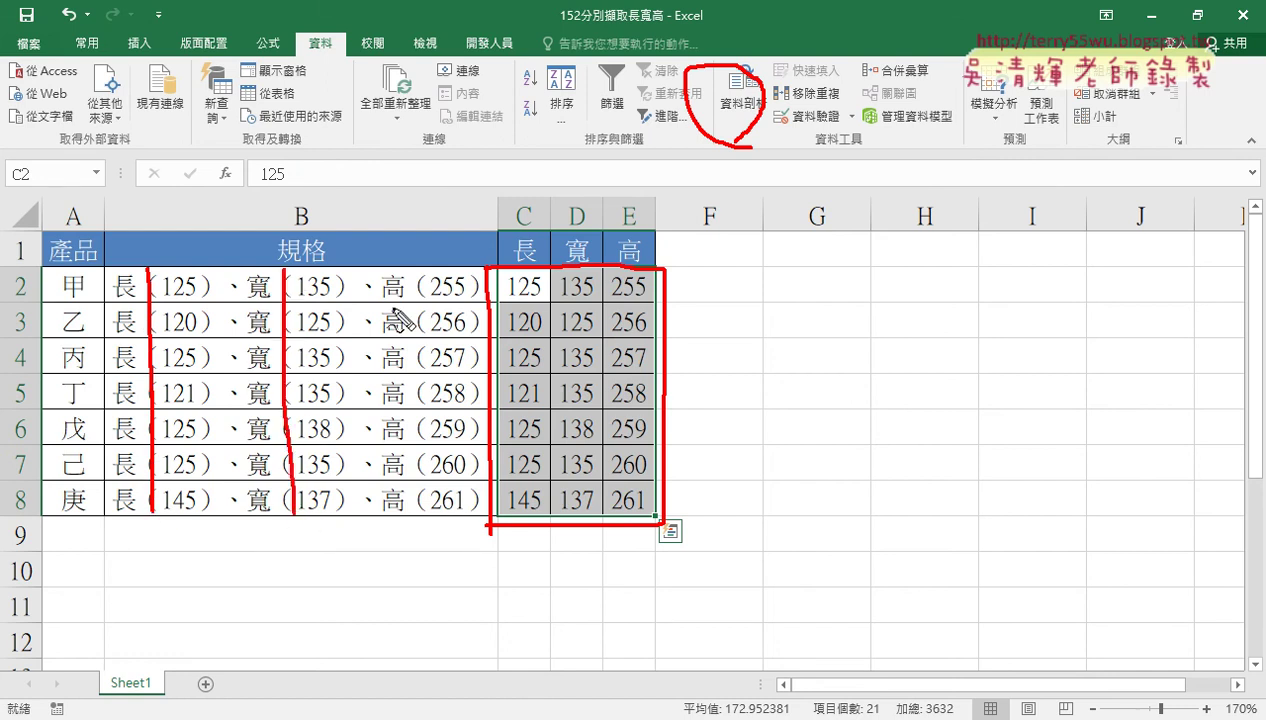
pyautogui.moveTo(420, 268); pyautogui.dragTo(421, 525)
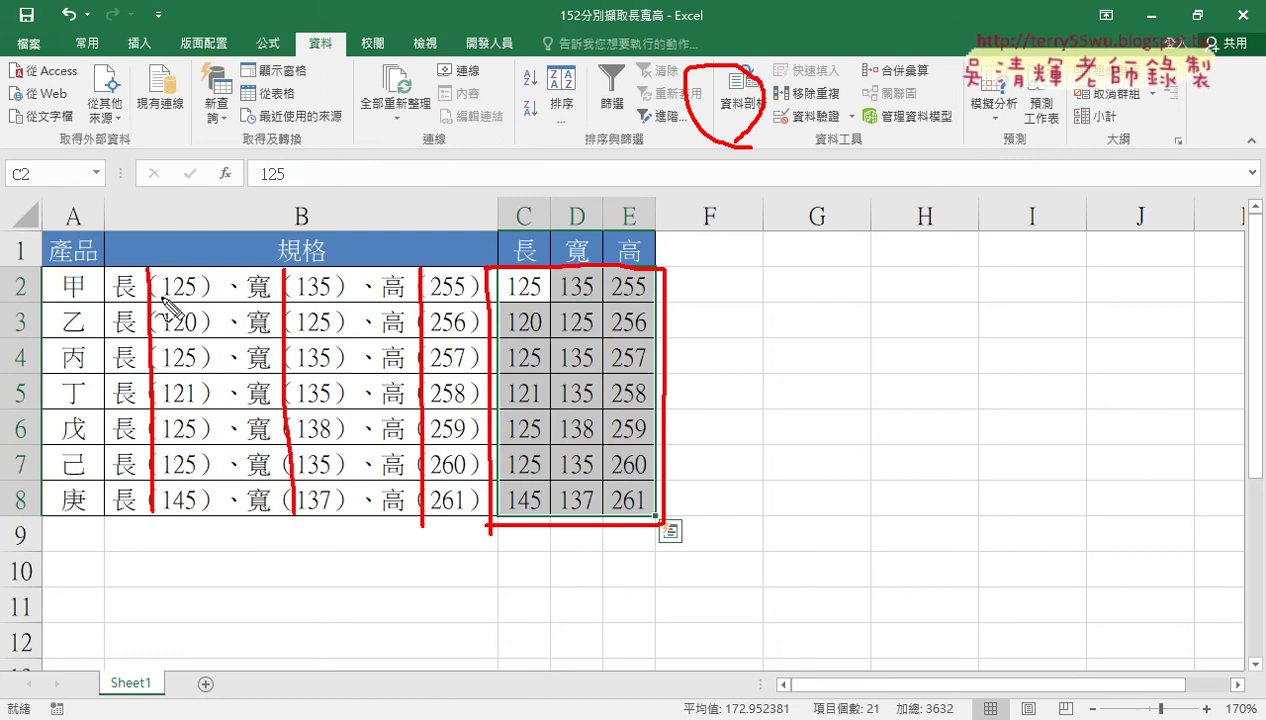
pyautogui.moveTo(162, 297)
pyautogui.mouseDown()
pyautogui.moveTo(191, 296)
pyautogui.moveTo(193, 332)
pyautogui.mouseUp()
pyautogui.moveTo(293, 297); pyautogui.dragTo(341, 296)
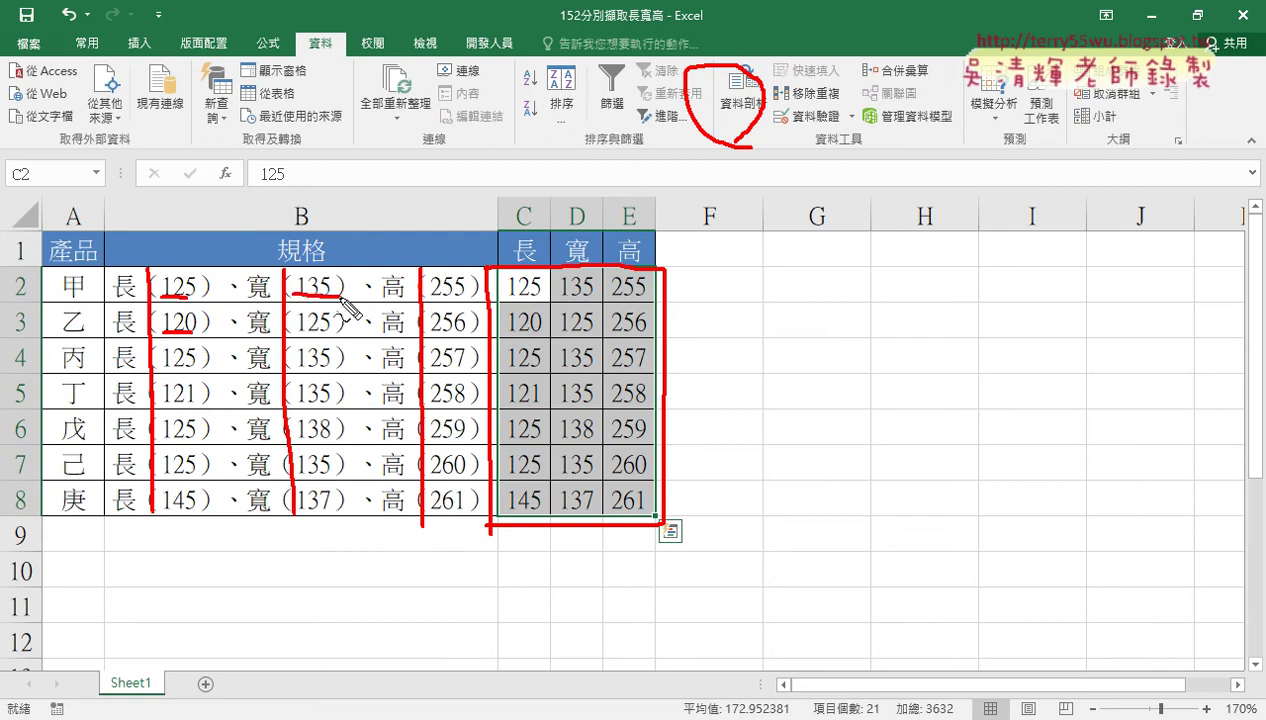
pyautogui.moveTo(433, 297); pyautogui.dragTo(460, 293)
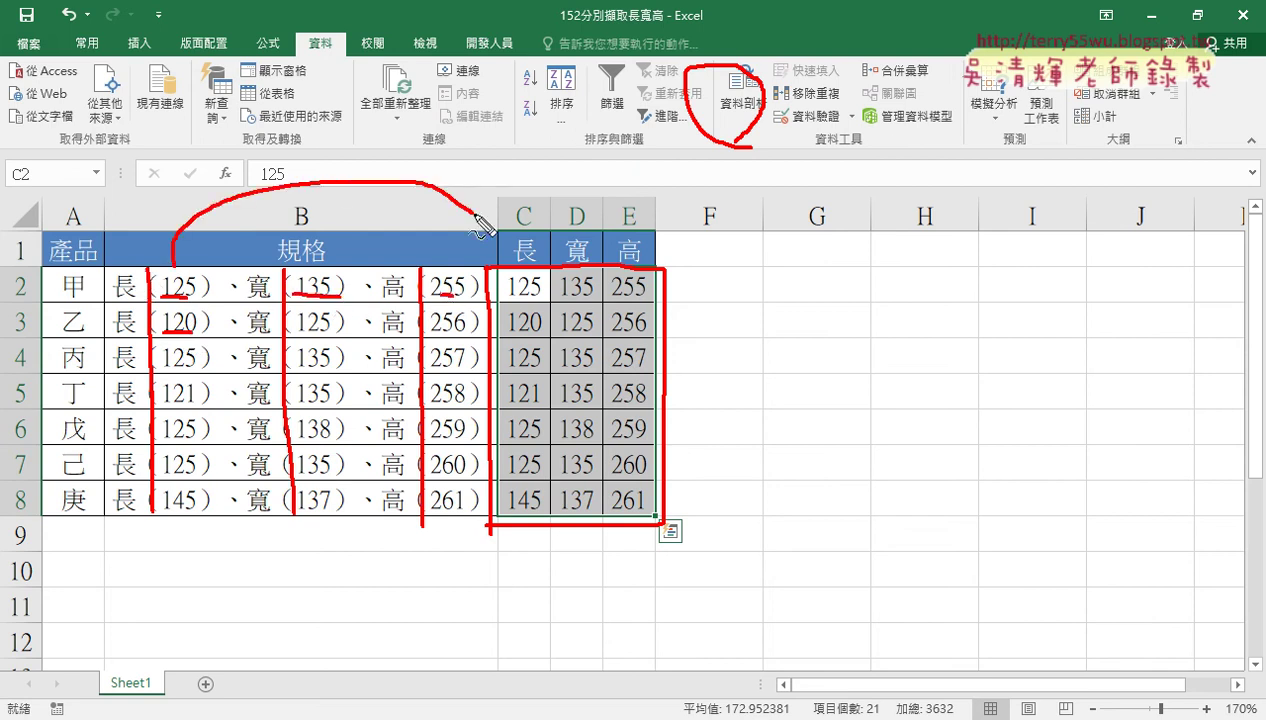
pyautogui.moveTo(172, 262); pyautogui.dragTo(494, 262)
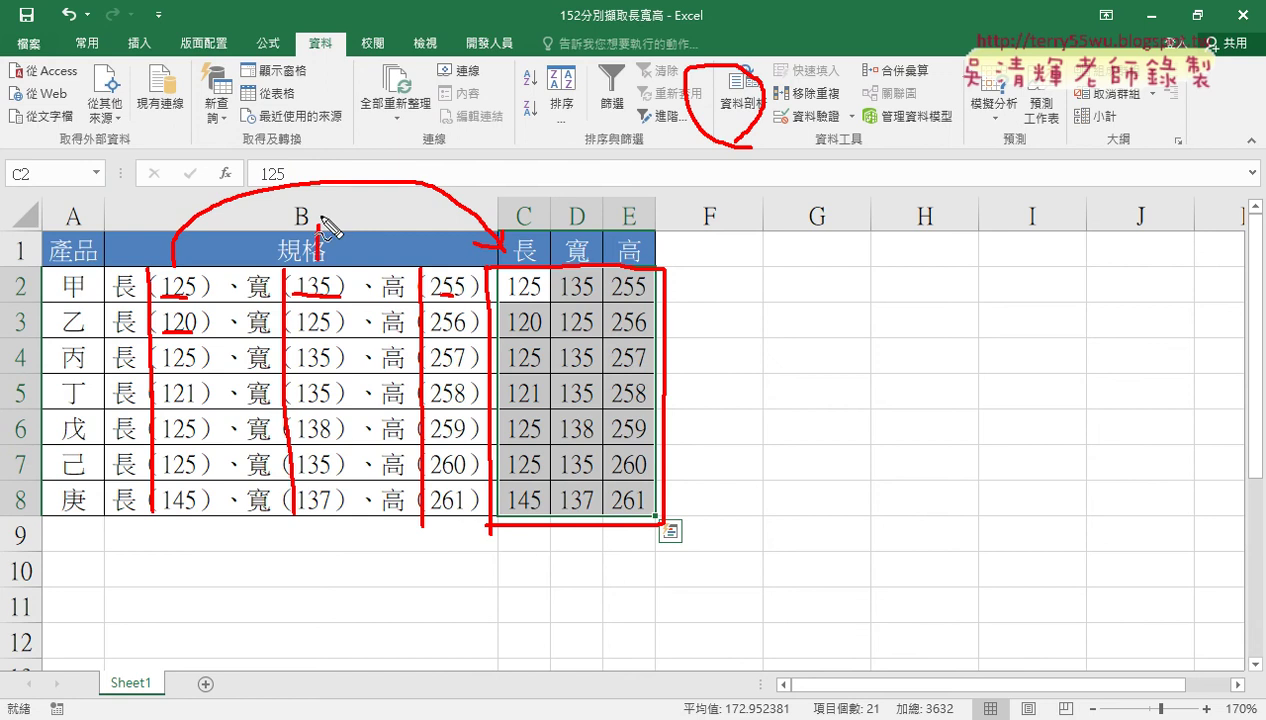
pyautogui.moveTo(316, 284); pyautogui.dragTo(586, 256)
pyautogui.moveTo(613, 210); pyautogui.dragTo(590, 252)
pyautogui.moveTo(442, 268)
pyautogui.mouseDown()
pyautogui.moveTo(455, 181)
pyautogui.moveTo(622, 240)
pyautogui.moveTo(640, 214)
pyautogui.mouseUp()
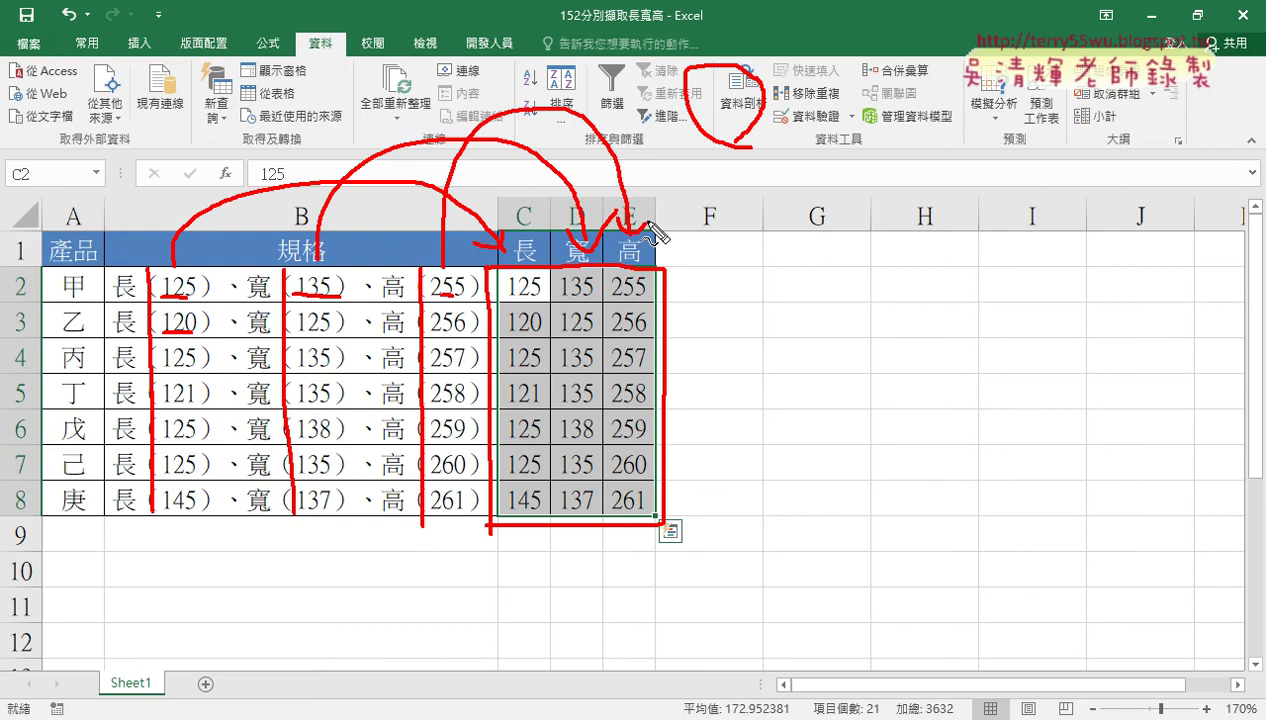
pyautogui.press('Escape')
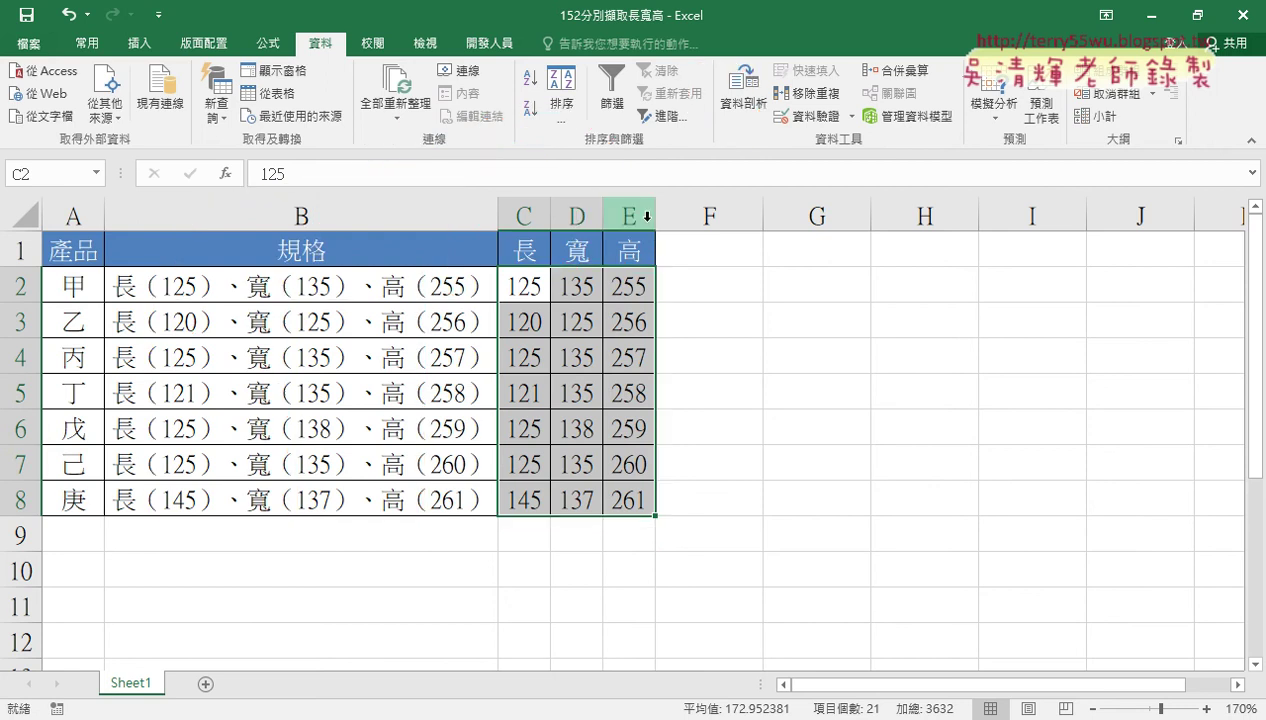
# - Inspect B2's 規格 text and its extracted 長, 寬, 高 values in C2:E2
pyautogui.click(333, 294)
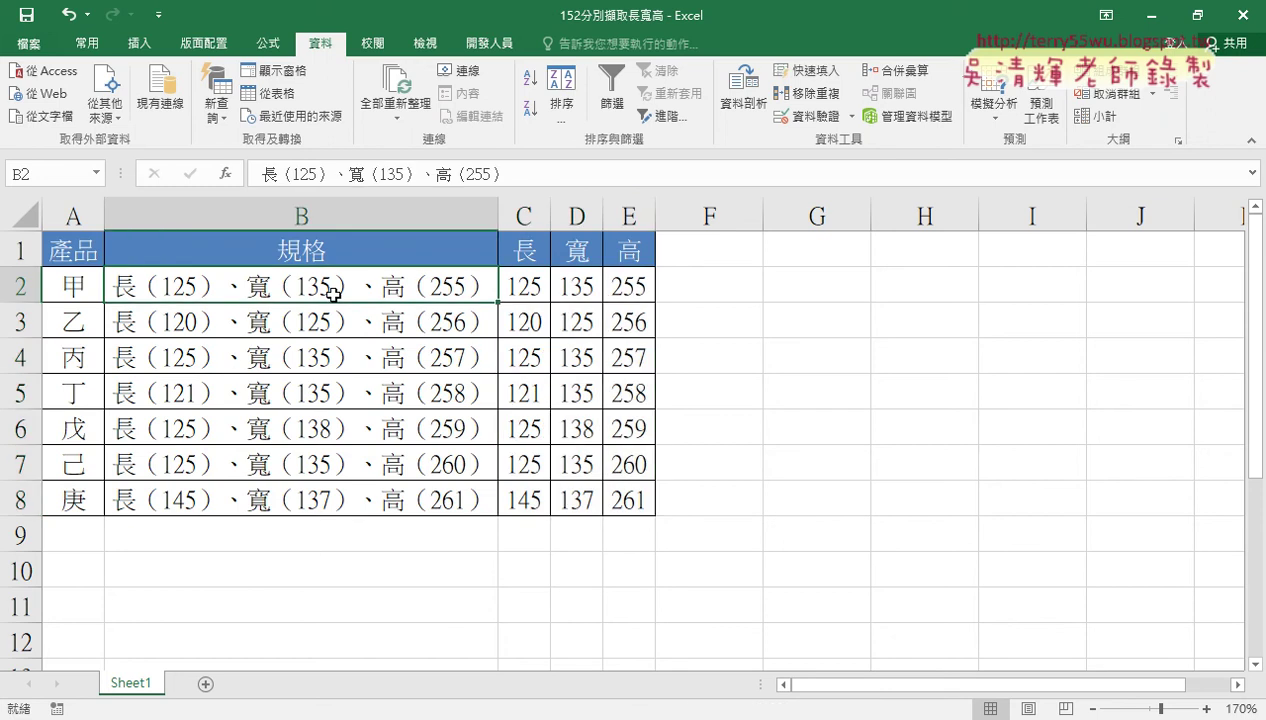
pyautogui.click(517, 289)
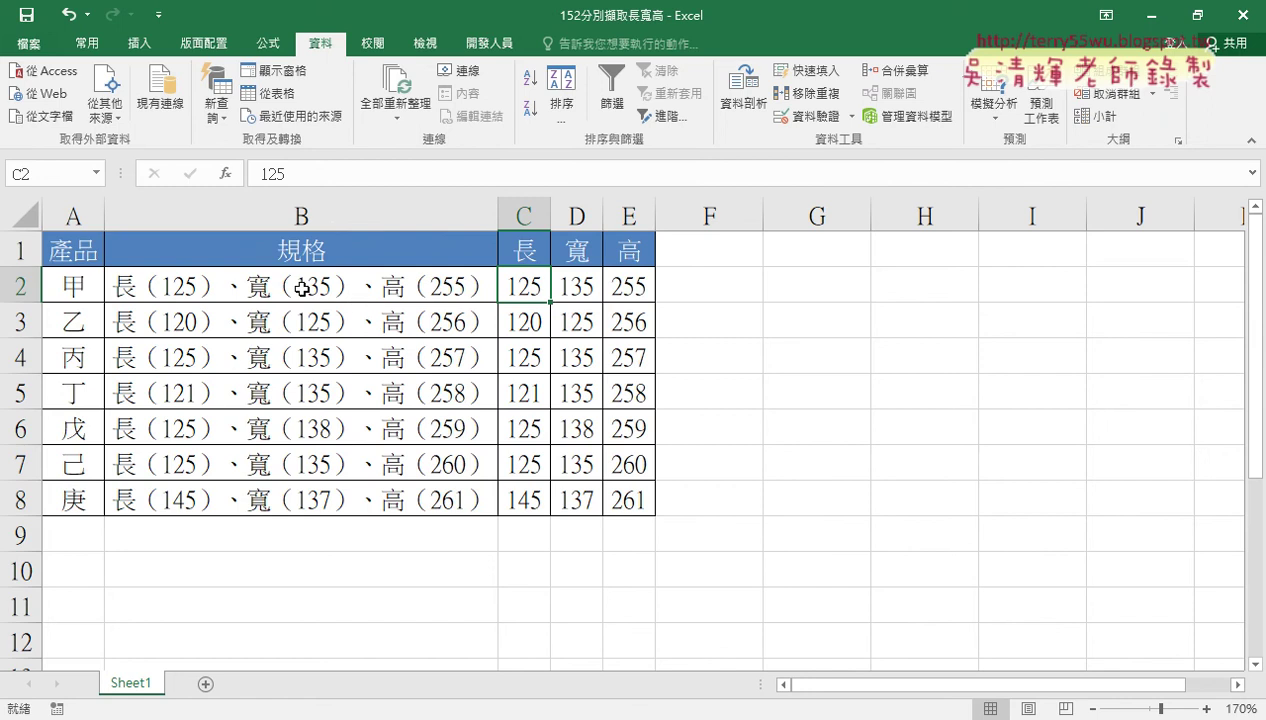
pyautogui.click(568, 289)
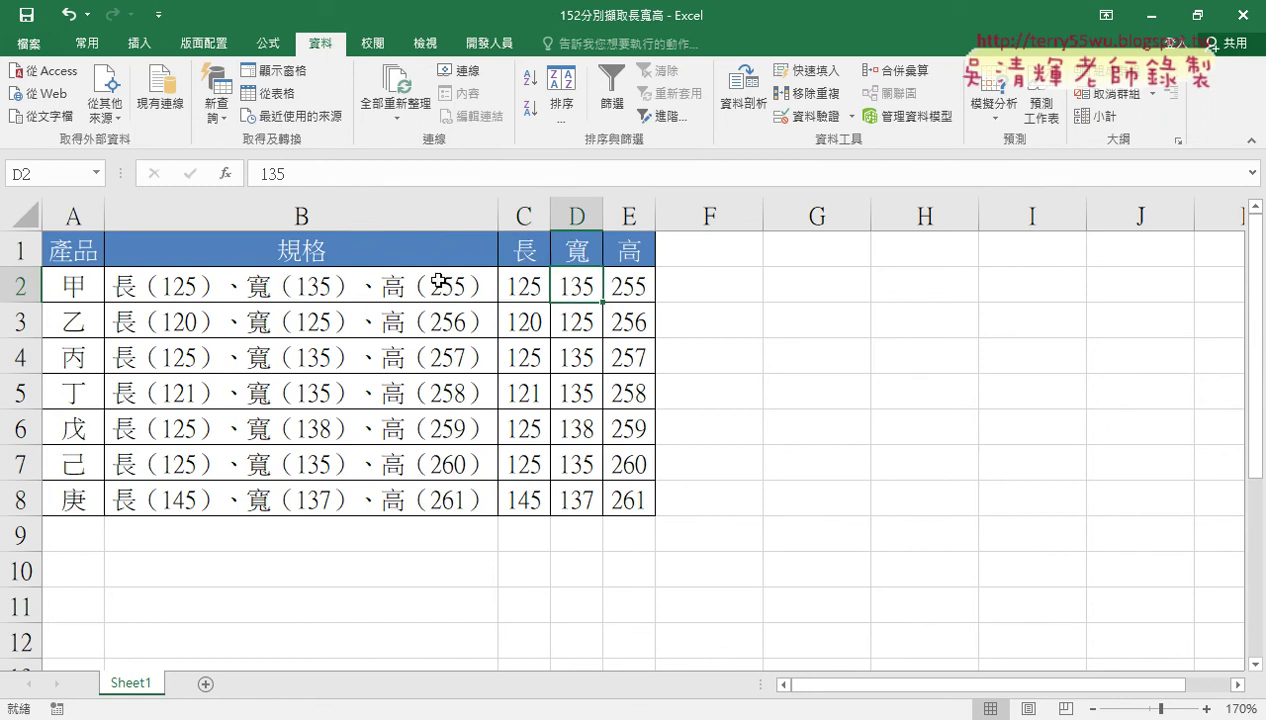
pyautogui.click(628, 288)
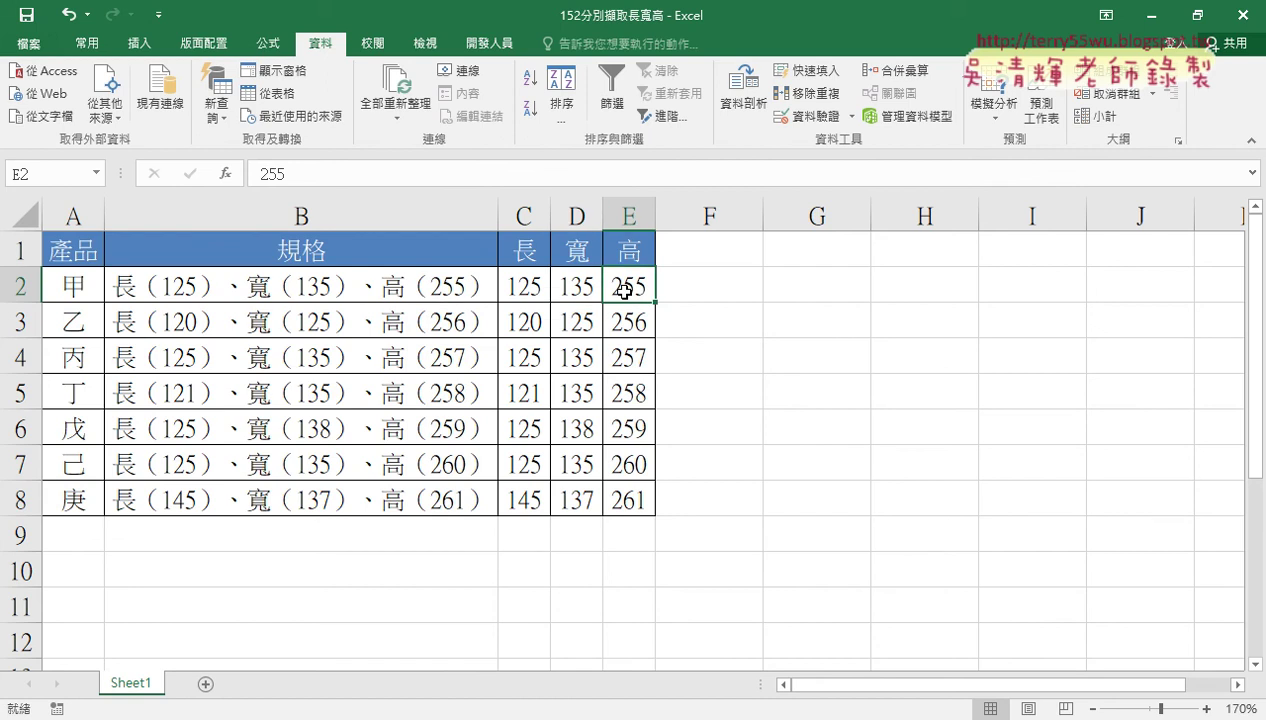
# - Reselect B2:B8, open Text to Columns, and cancel without changes
pyautogui.moveTo(342, 288); pyautogui.dragTo(333, 497)
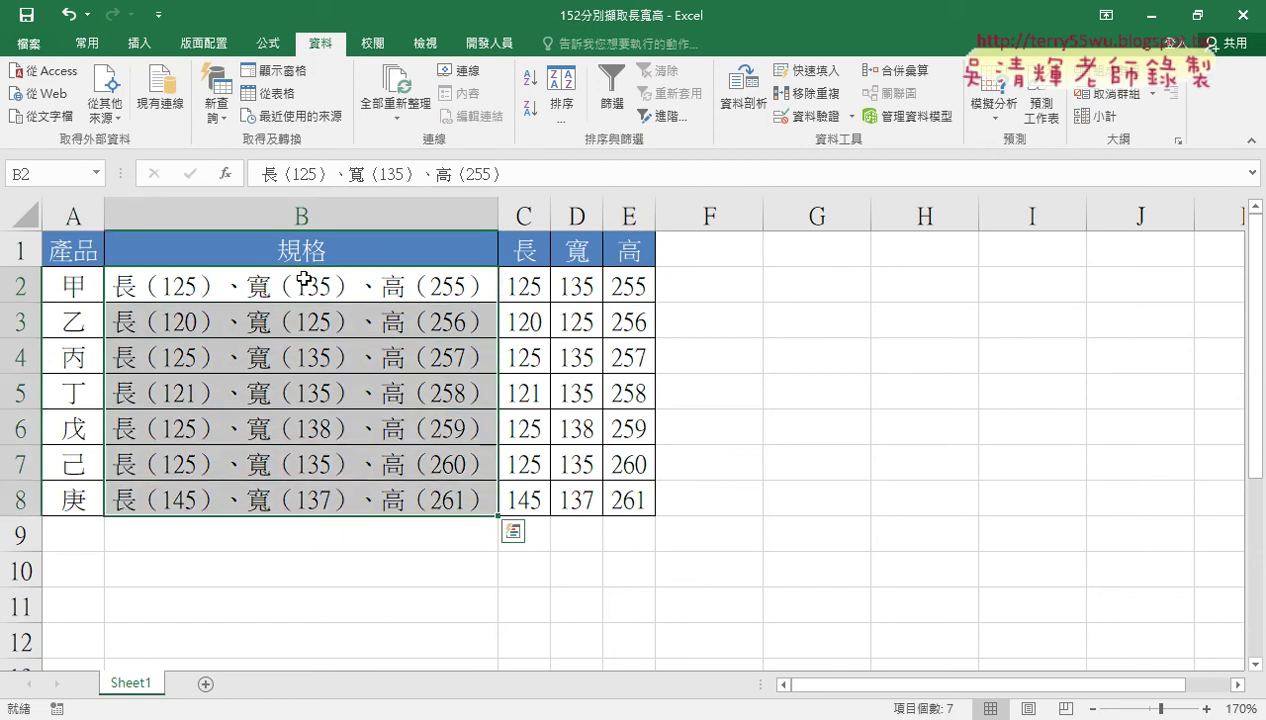
pyautogui.click(728, 103)
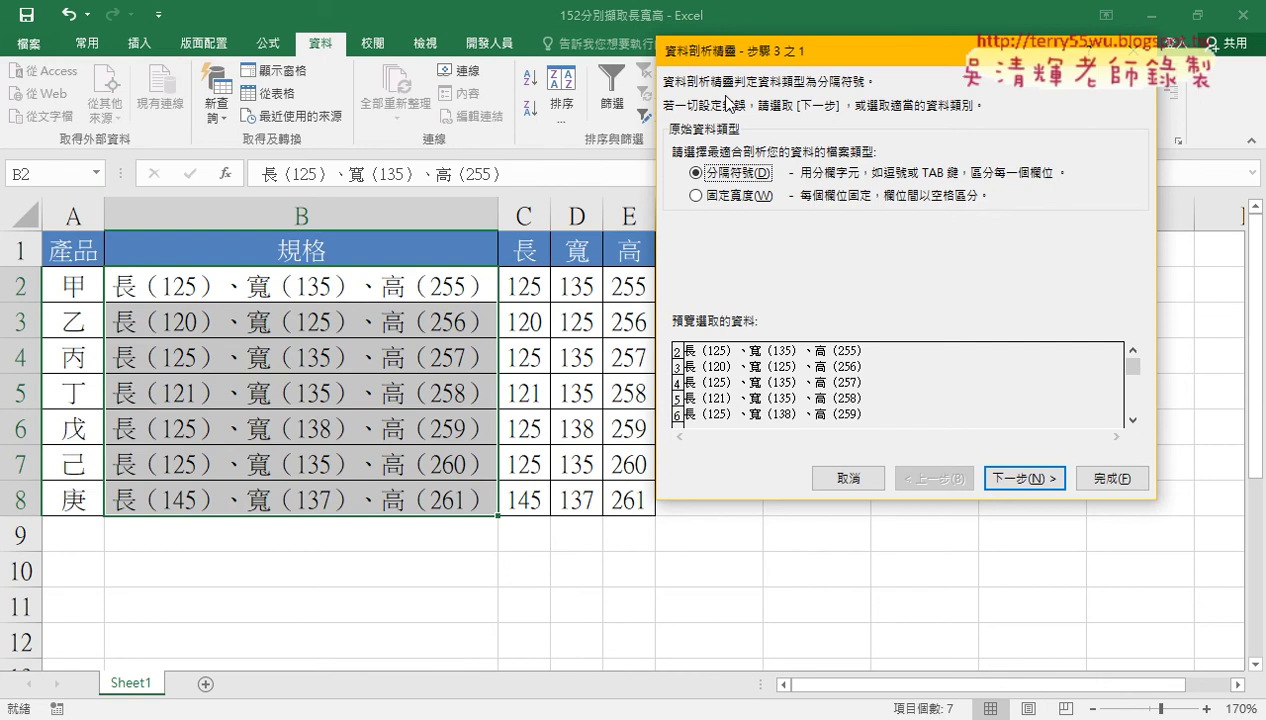
pyautogui.click(846, 476)
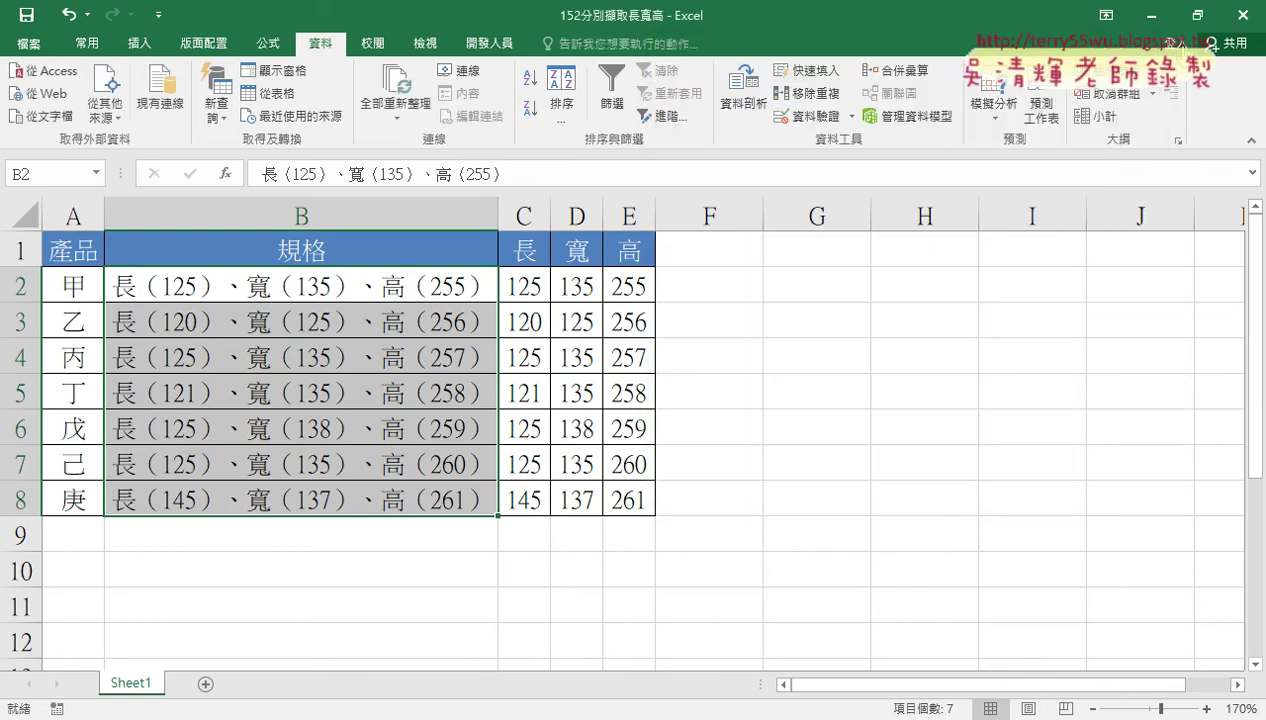
# - Minimize Excel and open the 範例_字串切割 workbook from the 01文字與資料函數 folder
pyautogui.click(1152, 15)
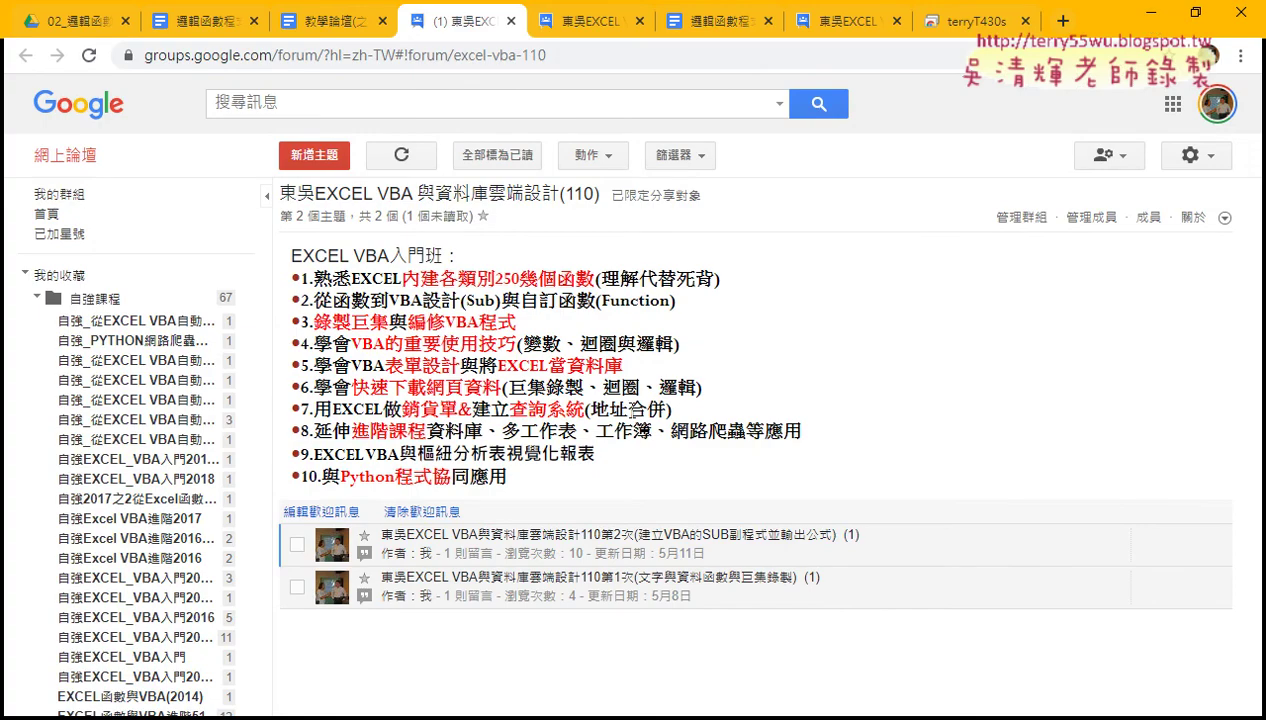
pyautogui.hotkey('alt', 'Tab')
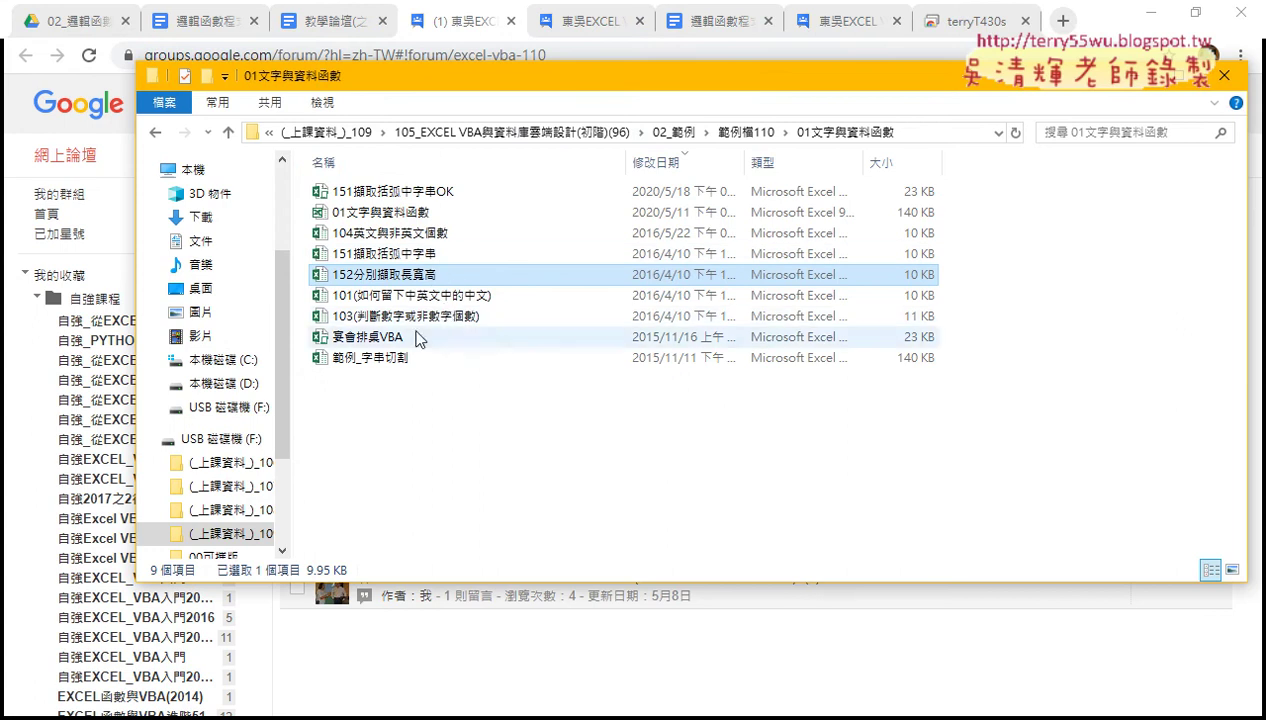
pyautogui.click(384, 361)
pyautogui.doubleClick(405, 360)
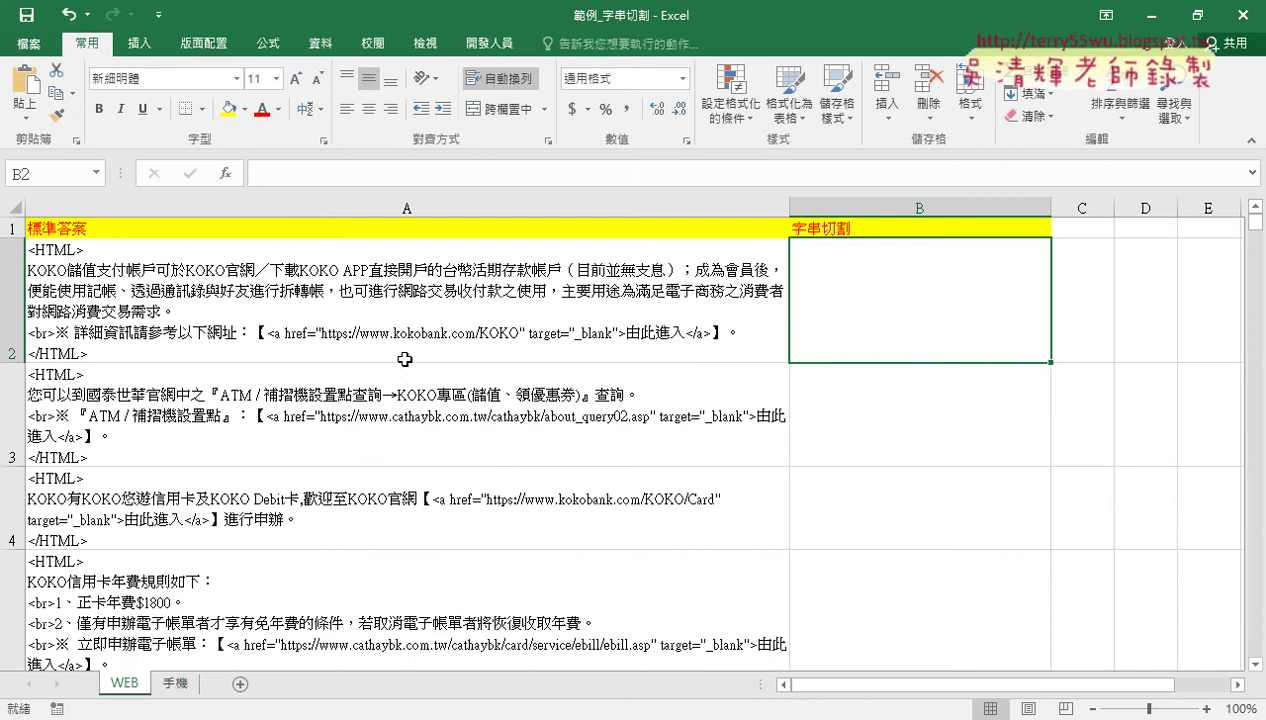
# - Edit cell A2 and select its <a href…>由此進入</a> link tag
pyautogui.click(412, 333)
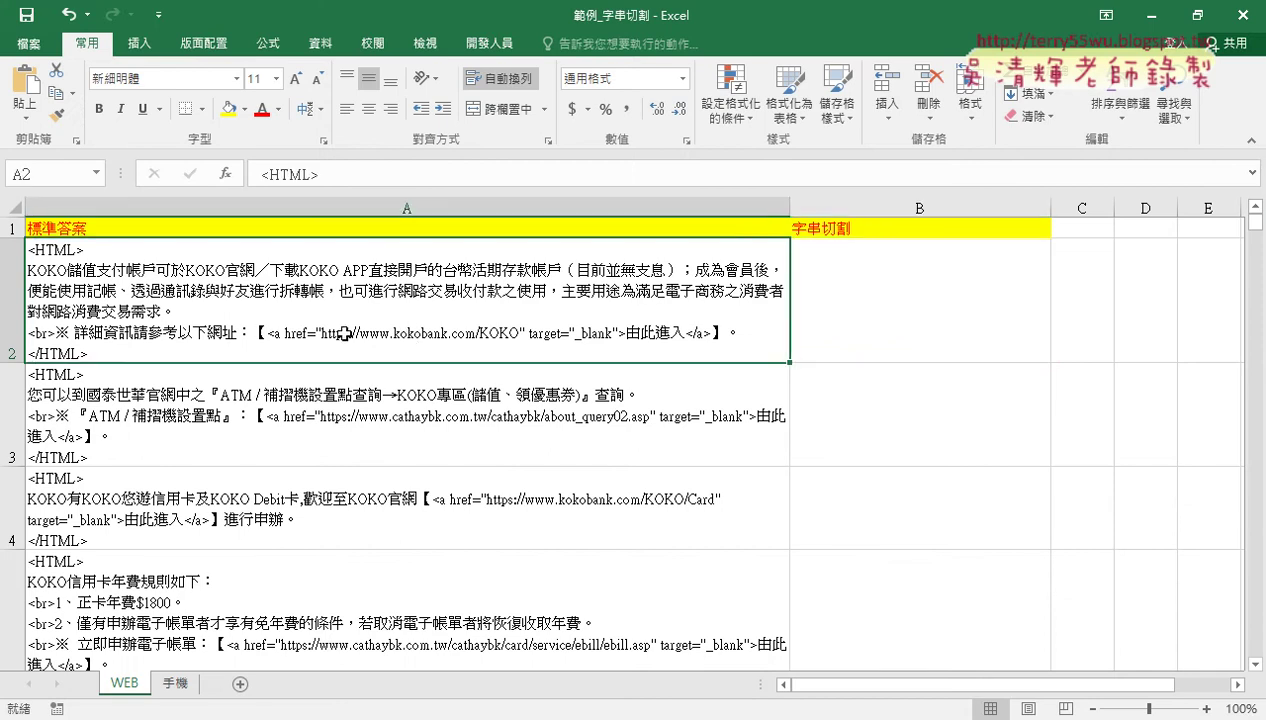
pyautogui.doubleClick(338, 333)
pyautogui.click(296, 345)
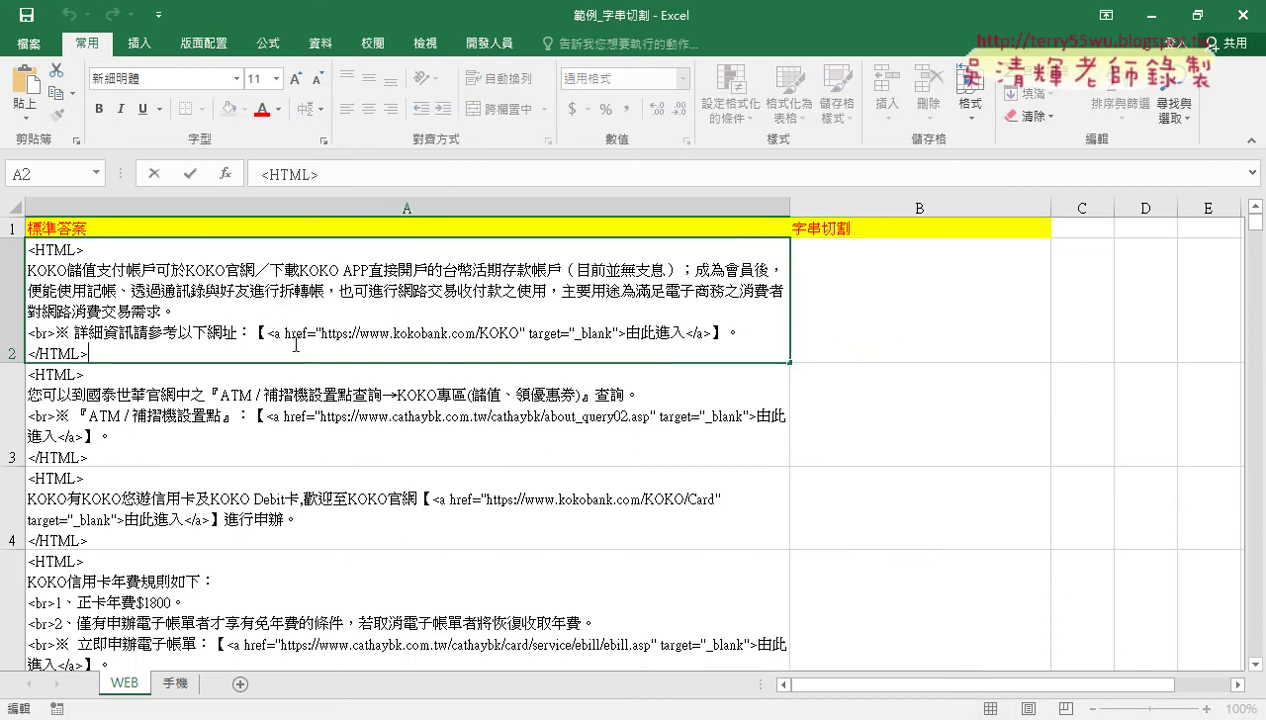
pyautogui.moveTo(268, 333); pyautogui.dragTo(714, 333)
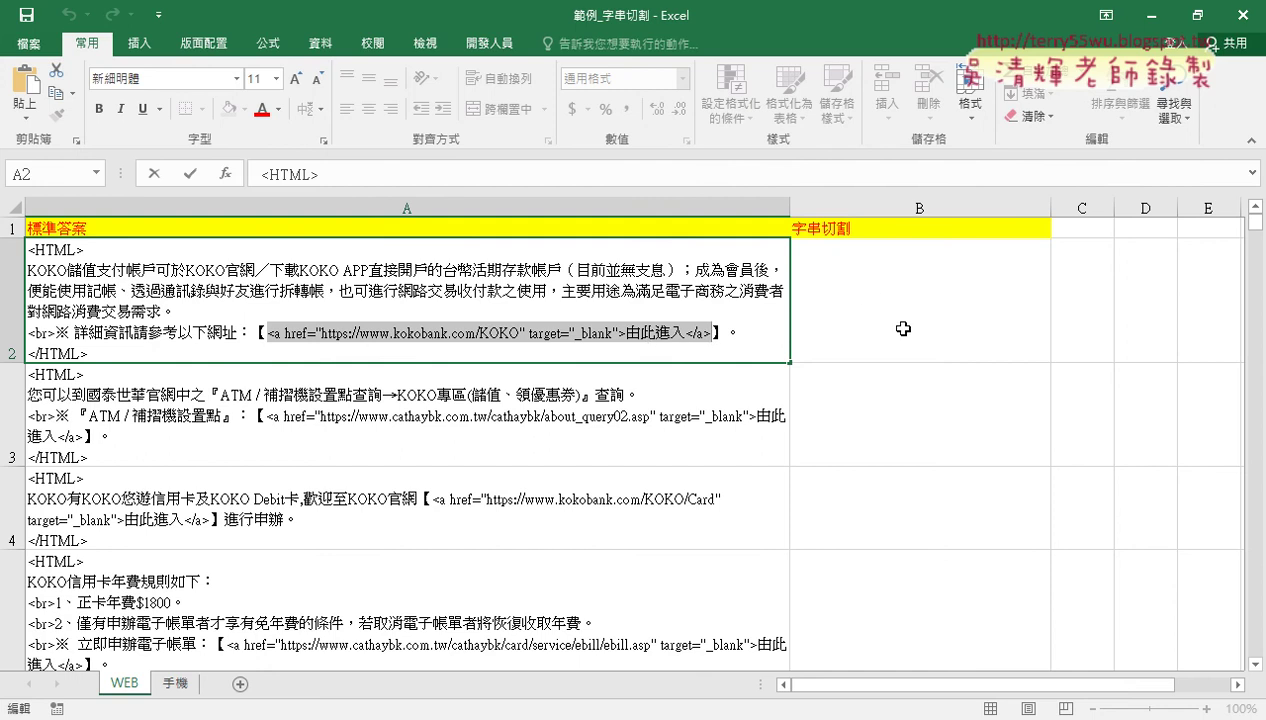
# - Copy A2's selected link tag and paste it into B2
pyautogui.rightClick(638, 341)
pyautogui.click(659, 375)
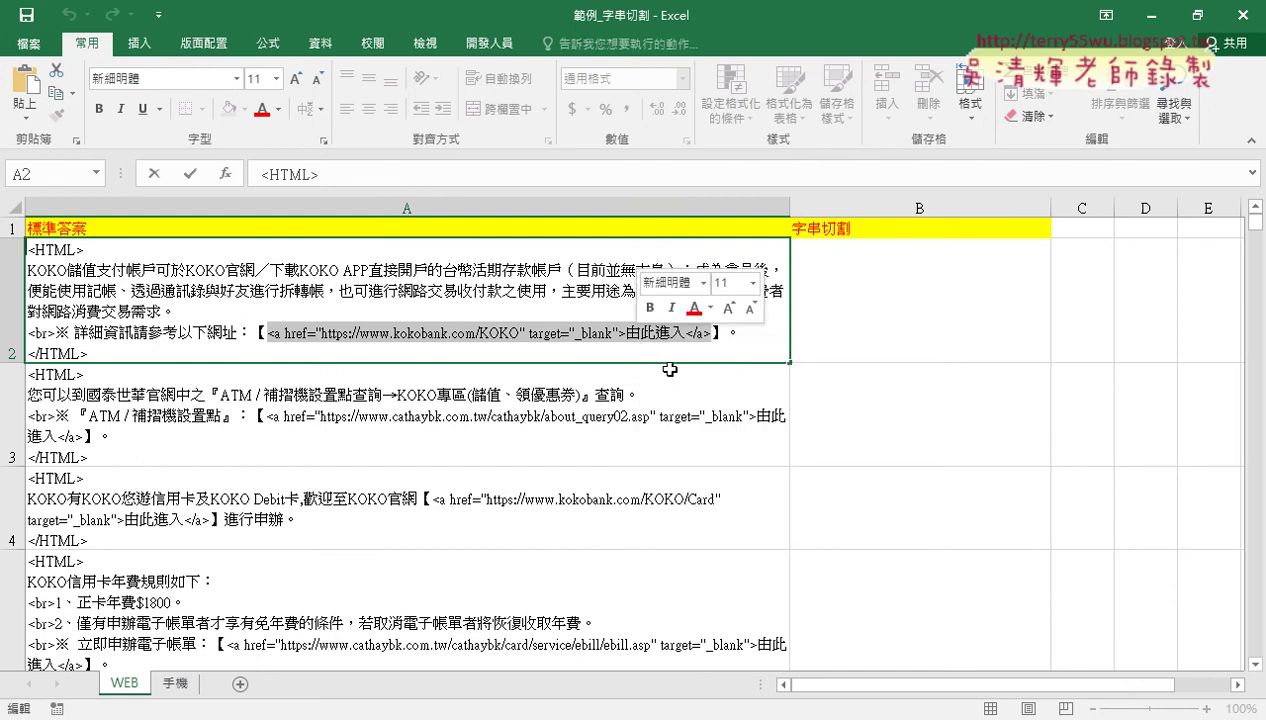
pyautogui.click(890, 310)
pyautogui.rightClick(890, 310)
pyautogui.click(916, 393)
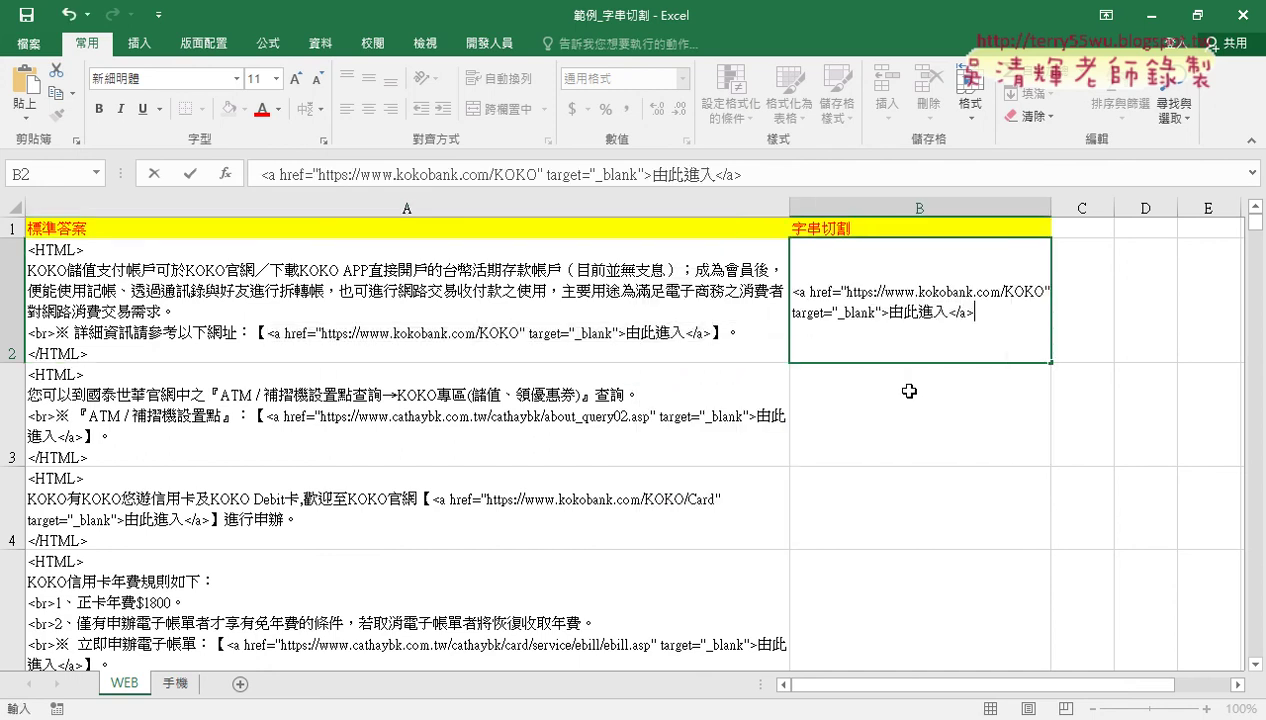
# - Select A3's cathaybk about_query02.asp link tag, copy it, and paste it into B3
pyautogui.doubleClick(380, 414)
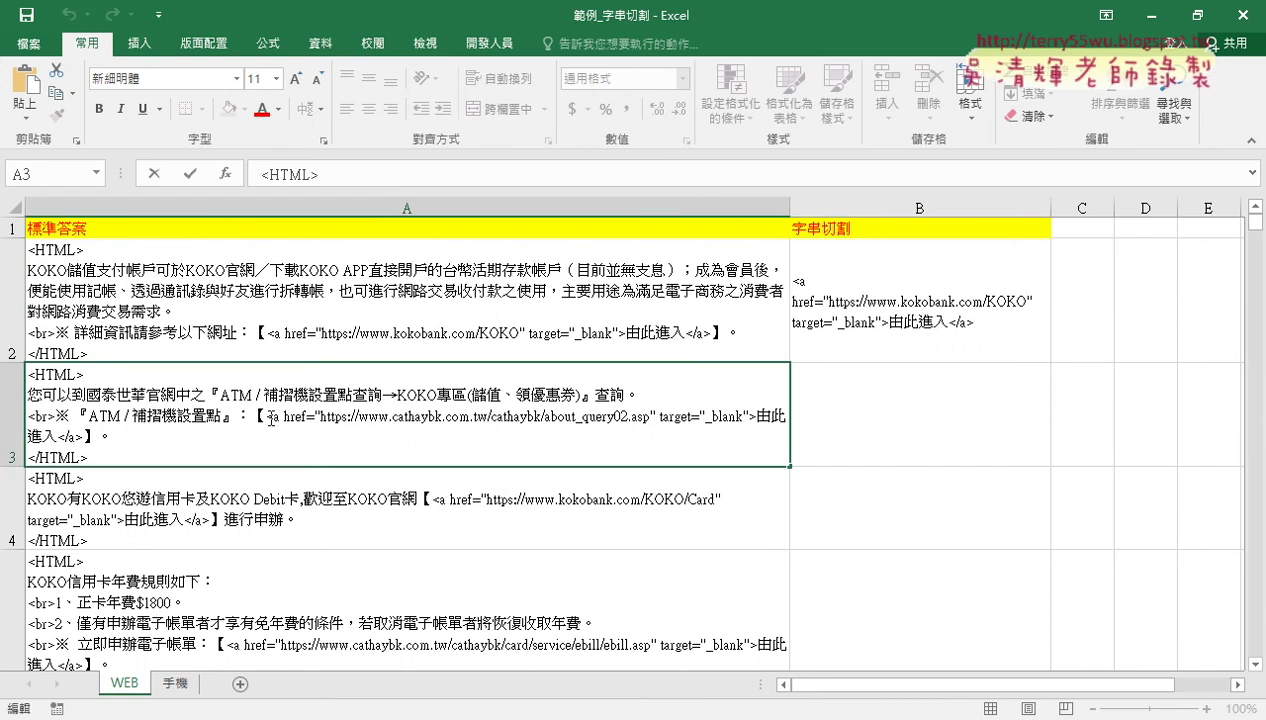
pyautogui.moveTo(268, 418)
pyautogui.mouseDown()
pyautogui.moveTo(757, 411)
pyautogui.moveTo(328, 444)
pyautogui.moveTo(84, 436)
pyautogui.mouseUp()
pyautogui.hotkey('ctrl', 'c')
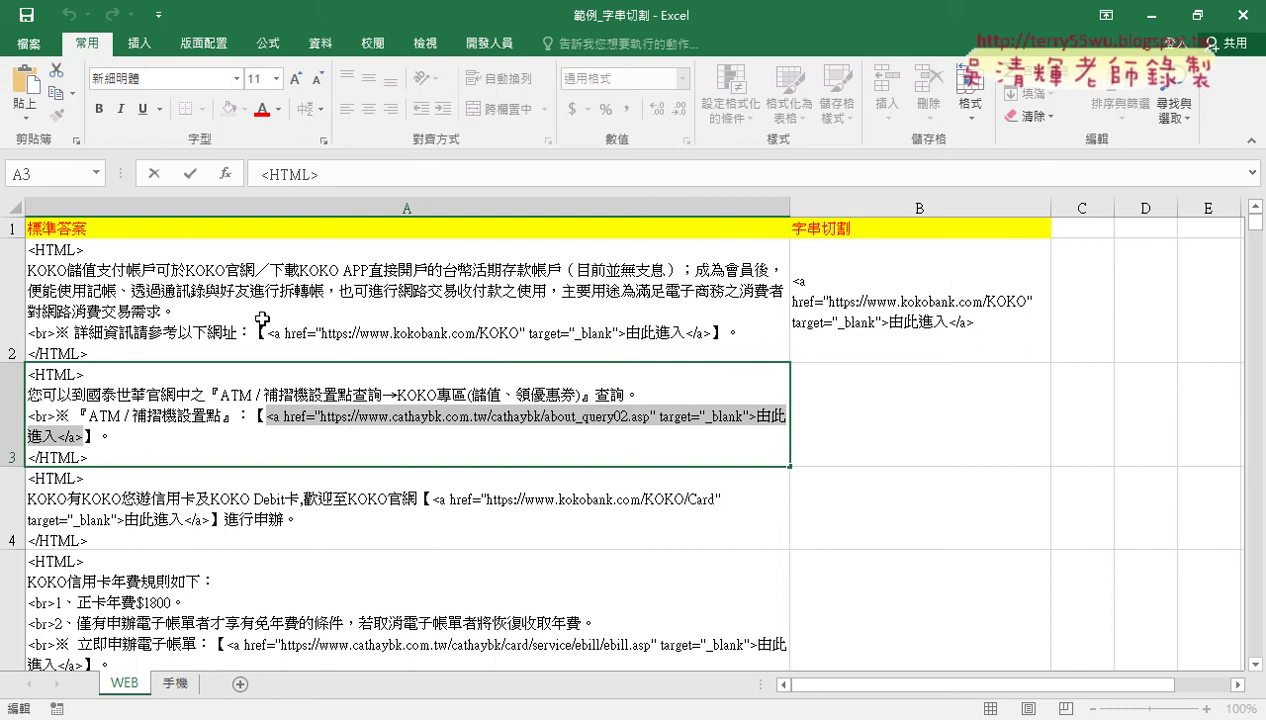
pyautogui.rightClick(701, 410)
pyautogui.click(717, 448)
pyautogui.click(880, 415)
pyautogui.rightClick(880, 415)
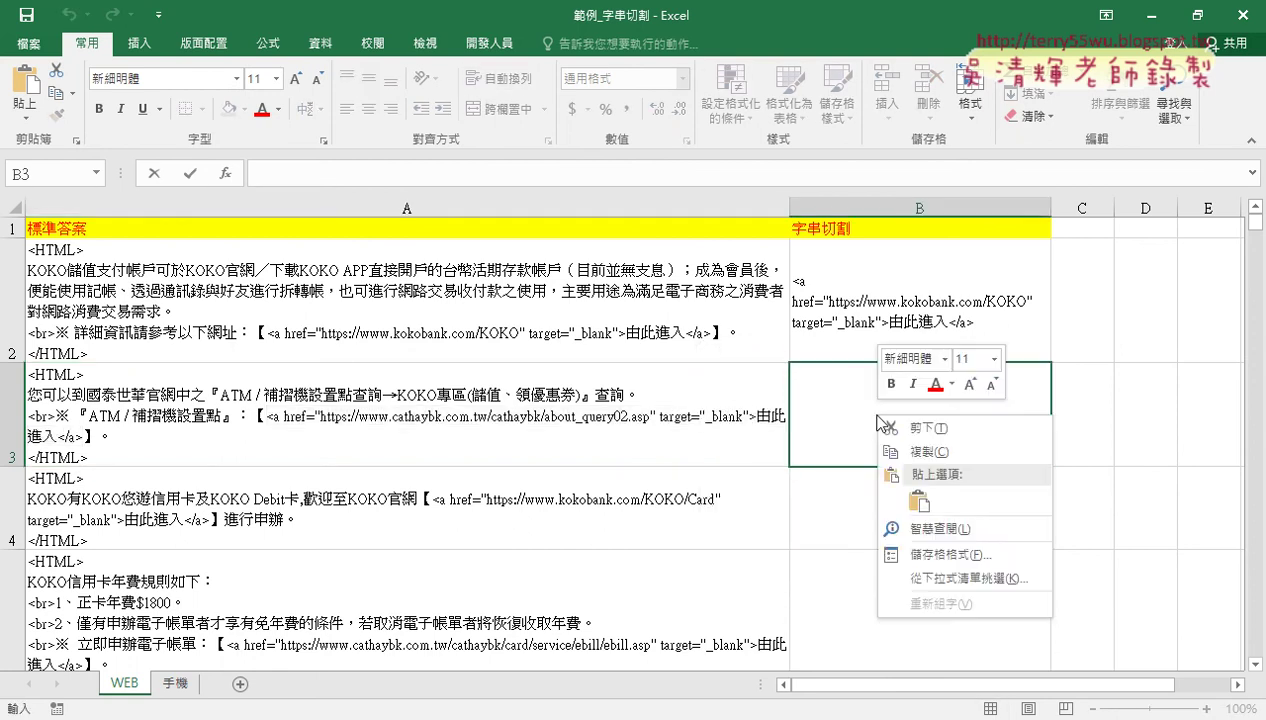
pyautogui.click(920, 501)
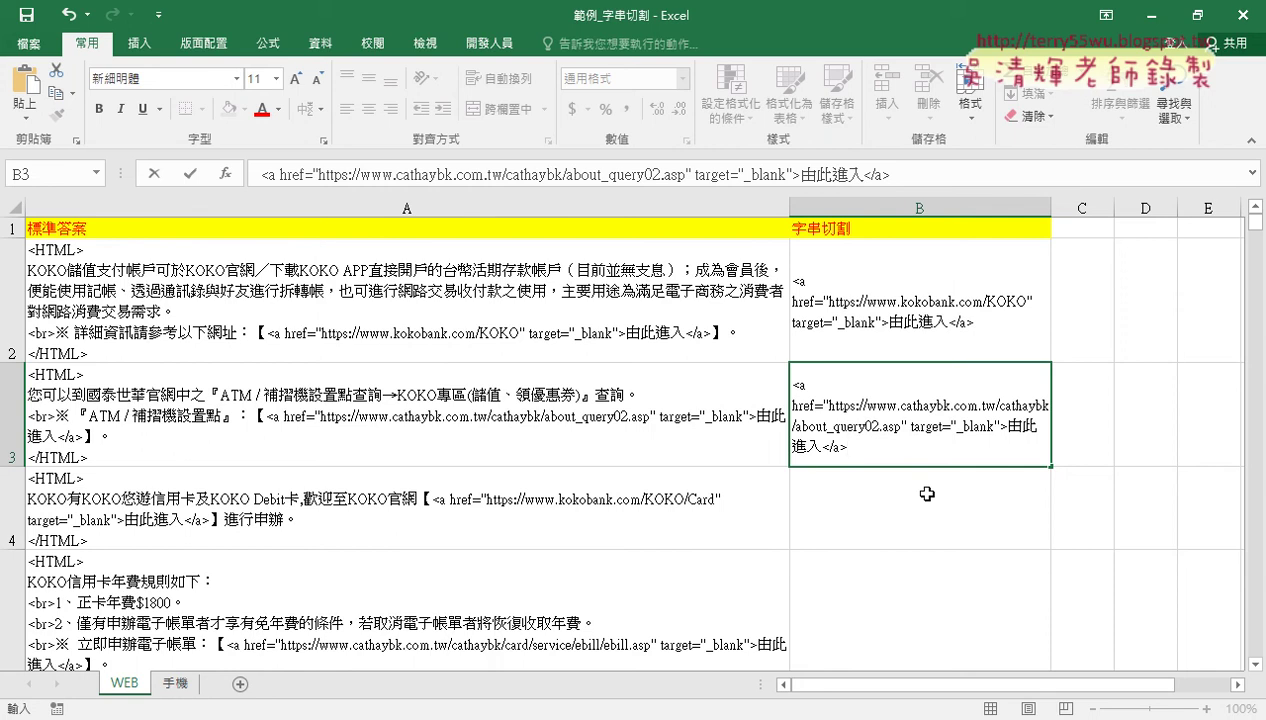
pyautogui.click(467, 530)
pyautogui.scroll(-1, 467, 530)
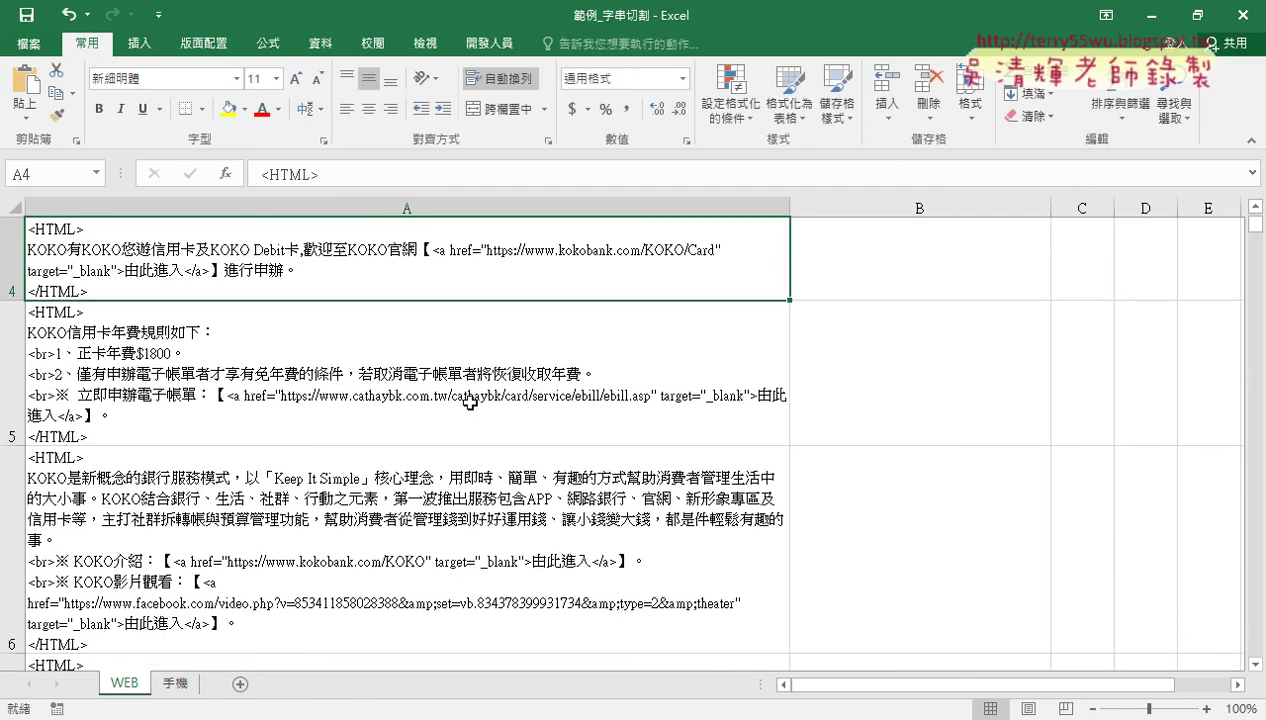
pyautogui.scroll(-1, 470, 403)
pyautogui.scroll(1, 362, 358)
pyautogui.click(325, 403)
pyautogui.click(299, 555)
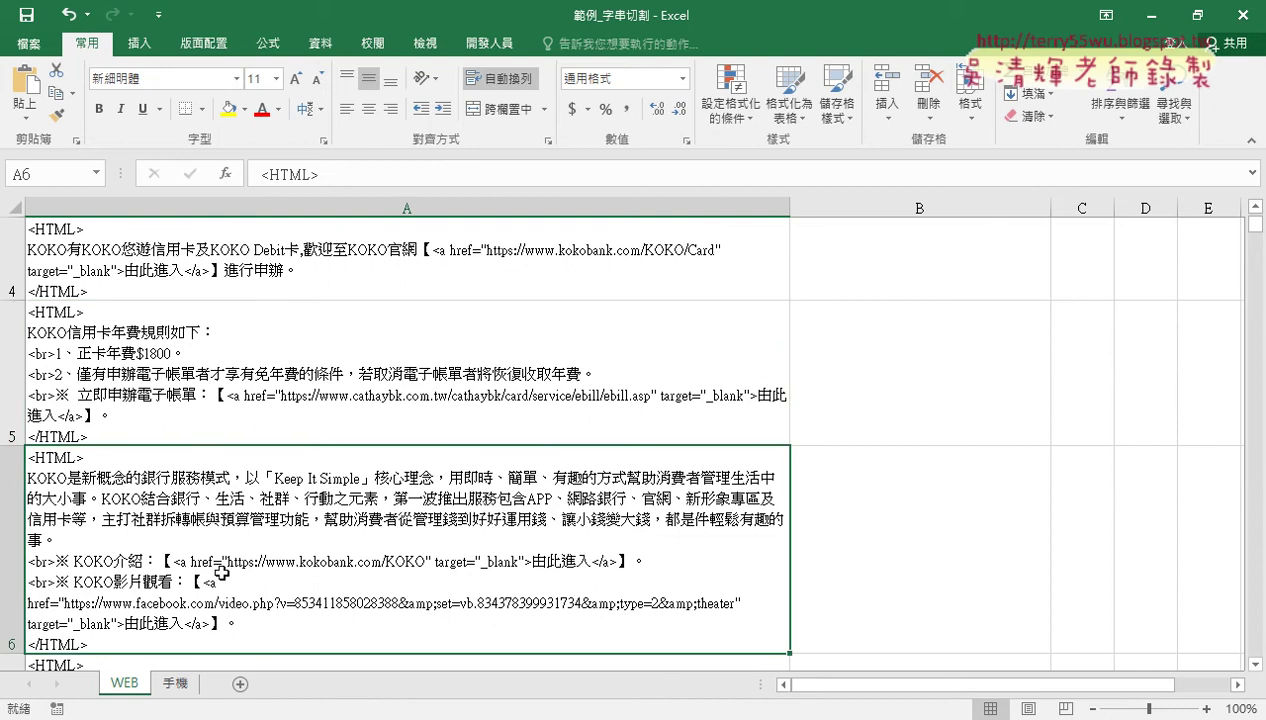
pyautogui.doubleClick(220, 570)
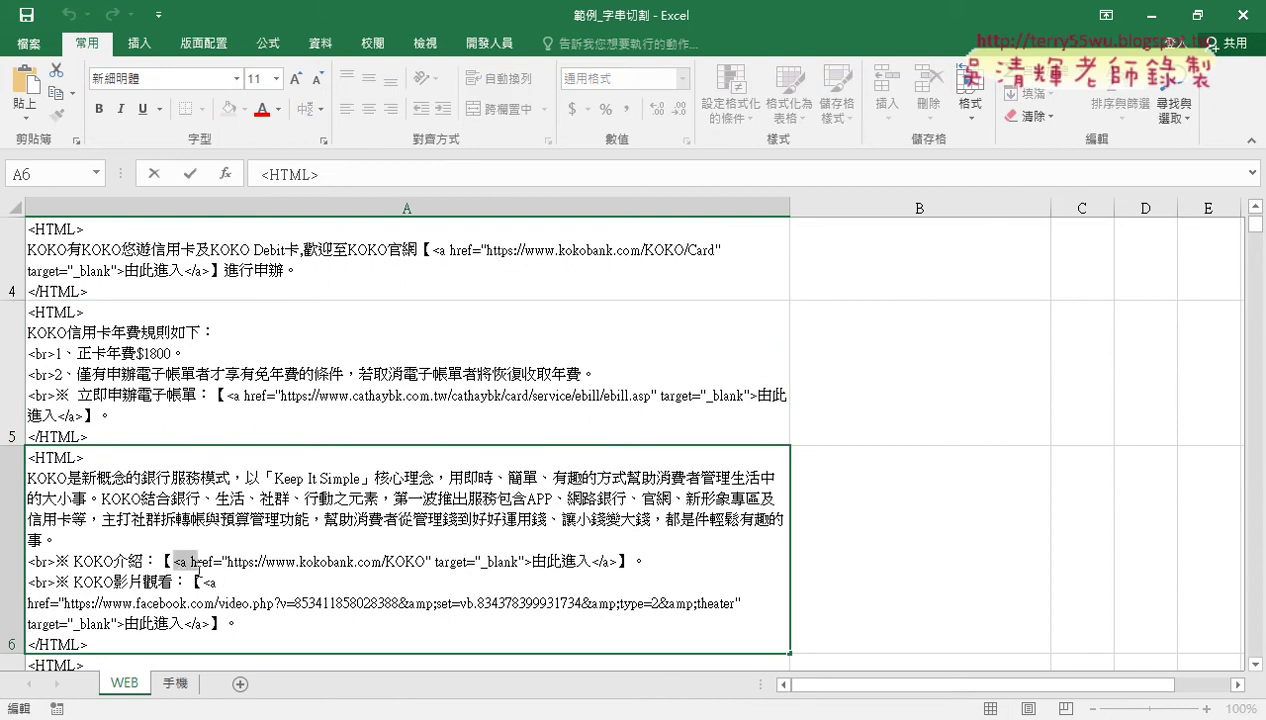
pyautogui.moveTo(197, 568); pyautogui.dragTo(621, 561)
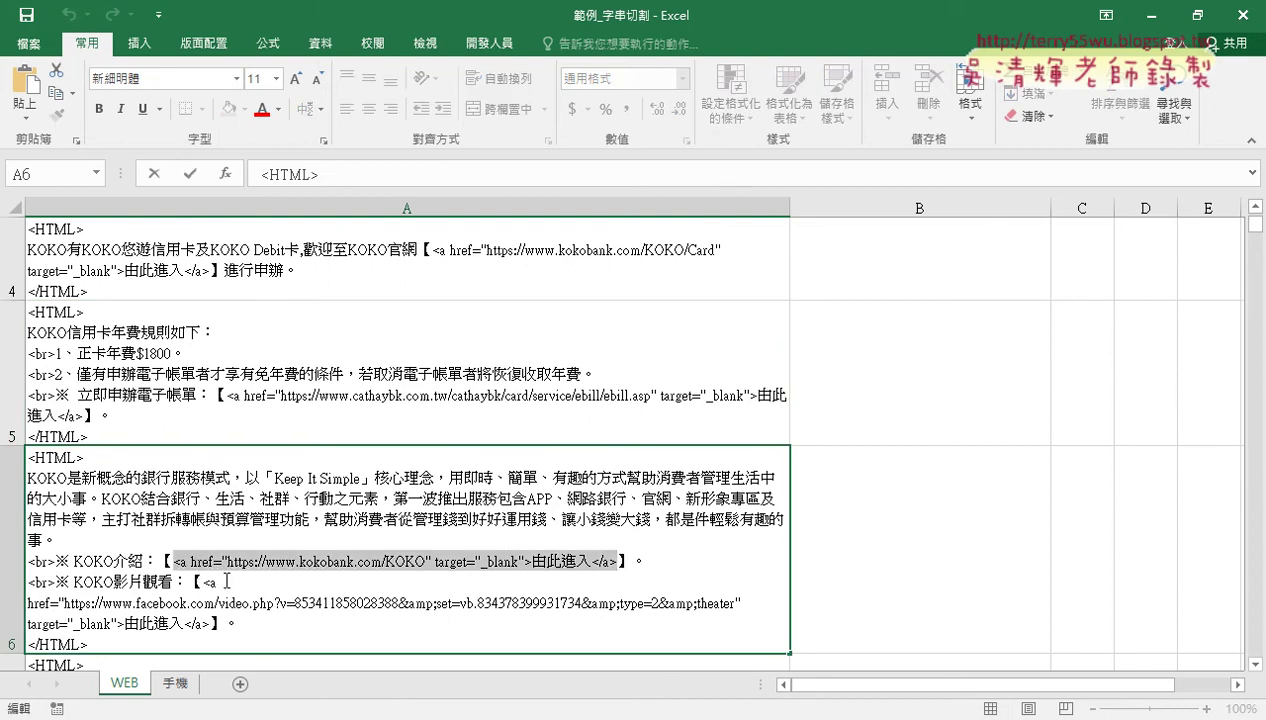
pyautogui.moveTo(203, 580); pyautogui.dragTo(212, 621)
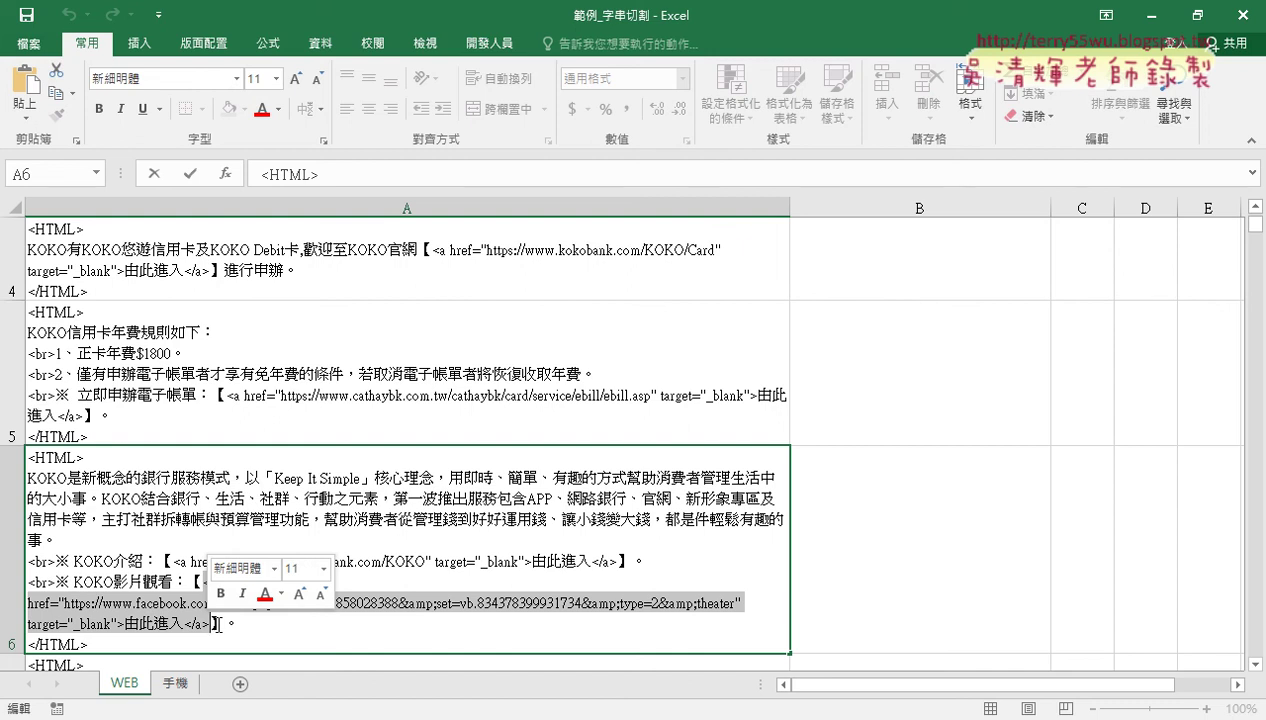
# - Close 範例_字串切割 without saving and open 103(判斷數字或非數字個數)
pyautogui.click(1259, 28)
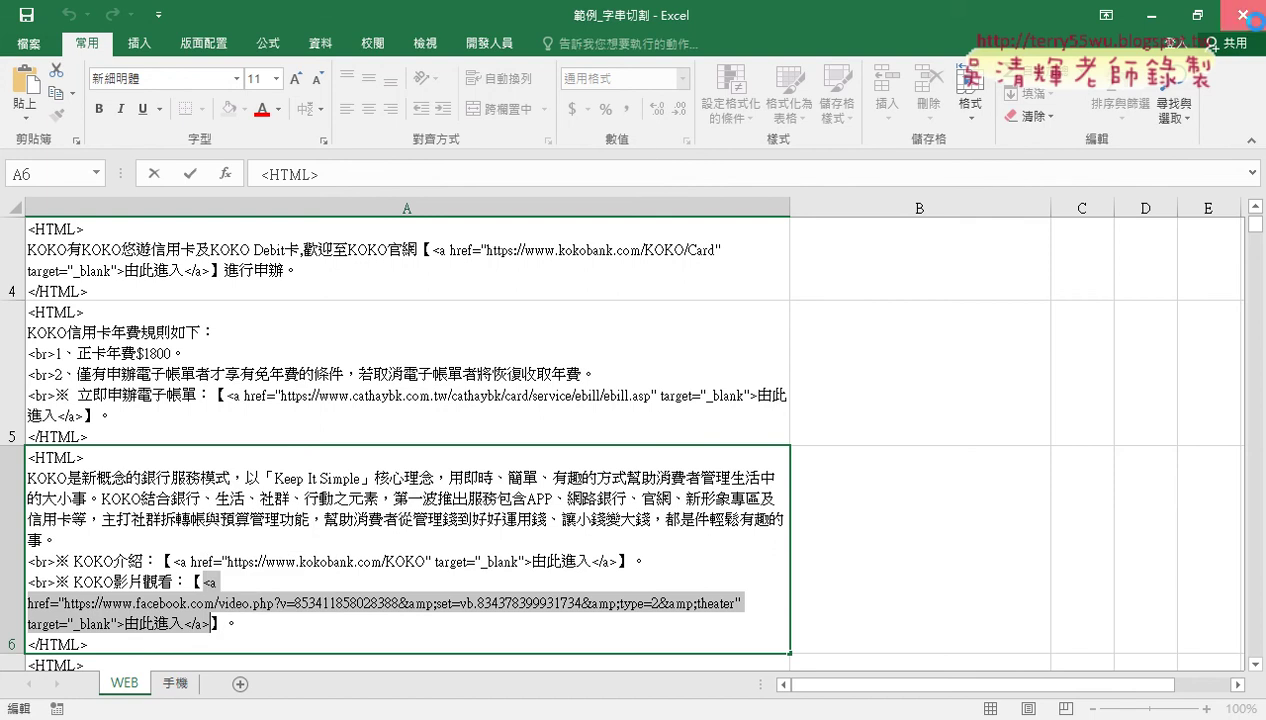
pyautogui.click(645, 393)
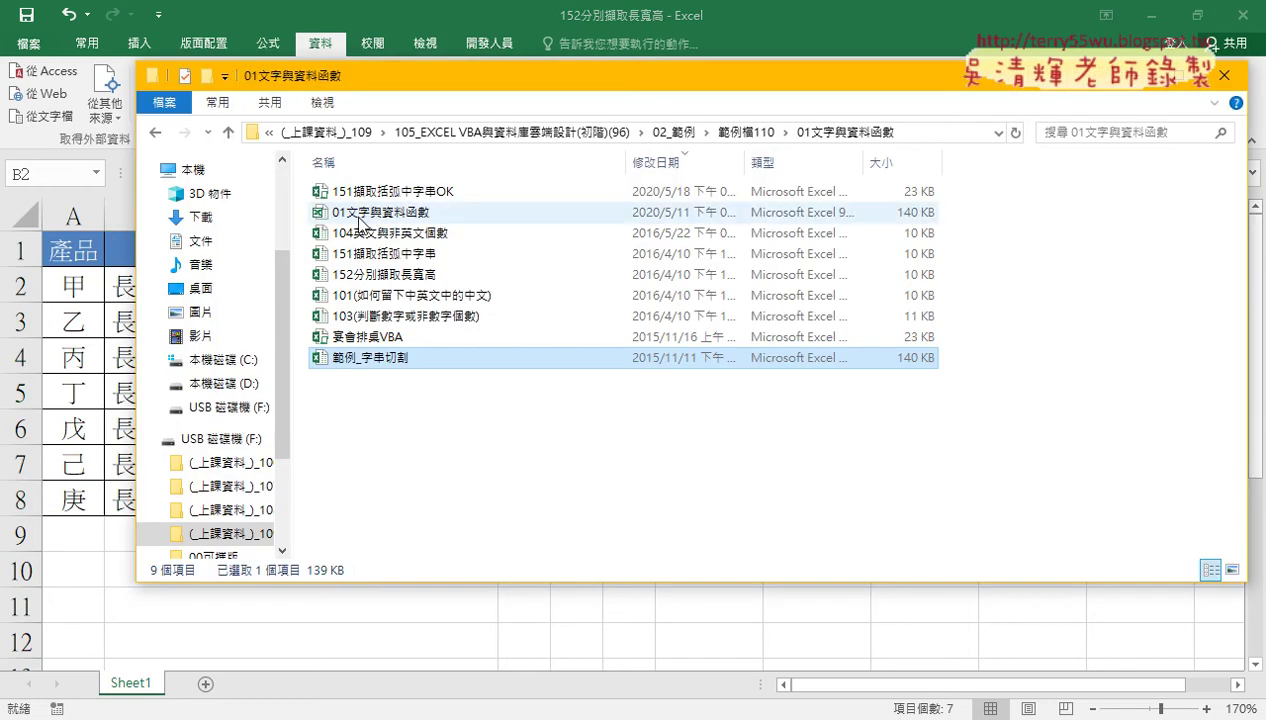
pyautogui.doubleClick(363, 314)
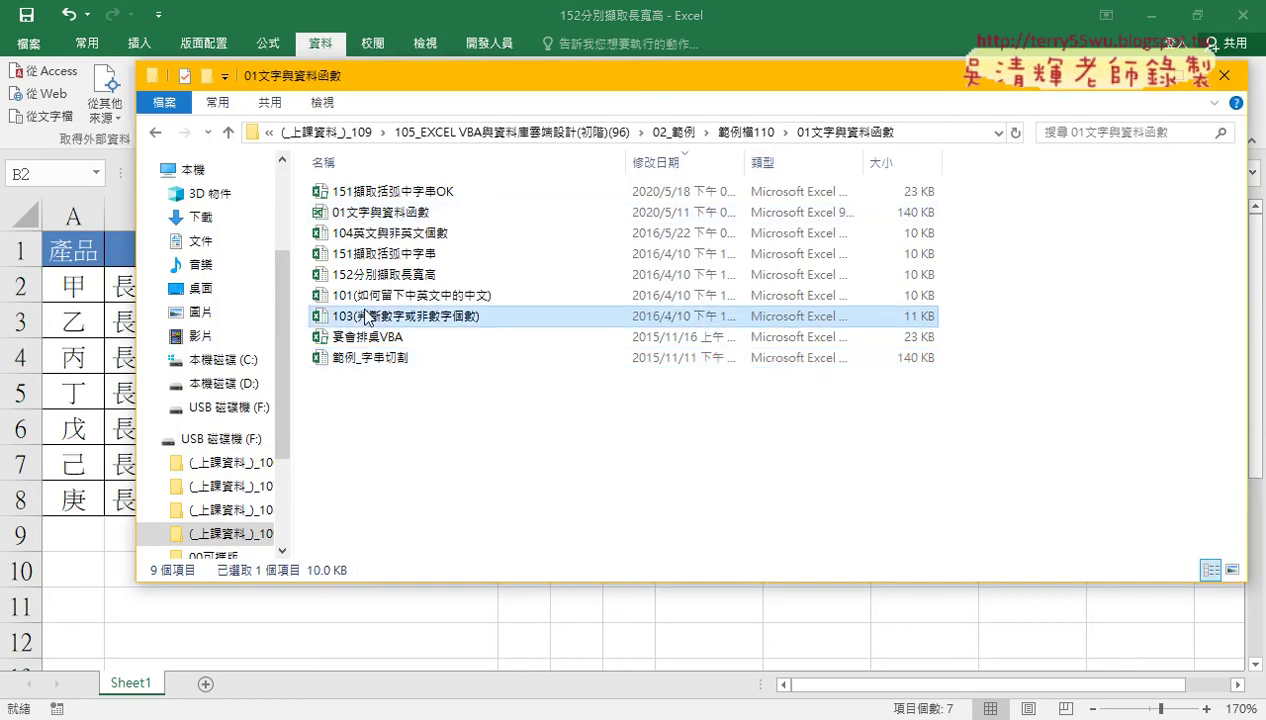
# - Zoom the sheet to 150% and delete column E
pyautogui.click(1206, 708)
pyautogui.click(1206, 708)
pyautogui.click(1206, 708)
pyautogui.click(1206, 708)
pyautogui.click(1206, 708)
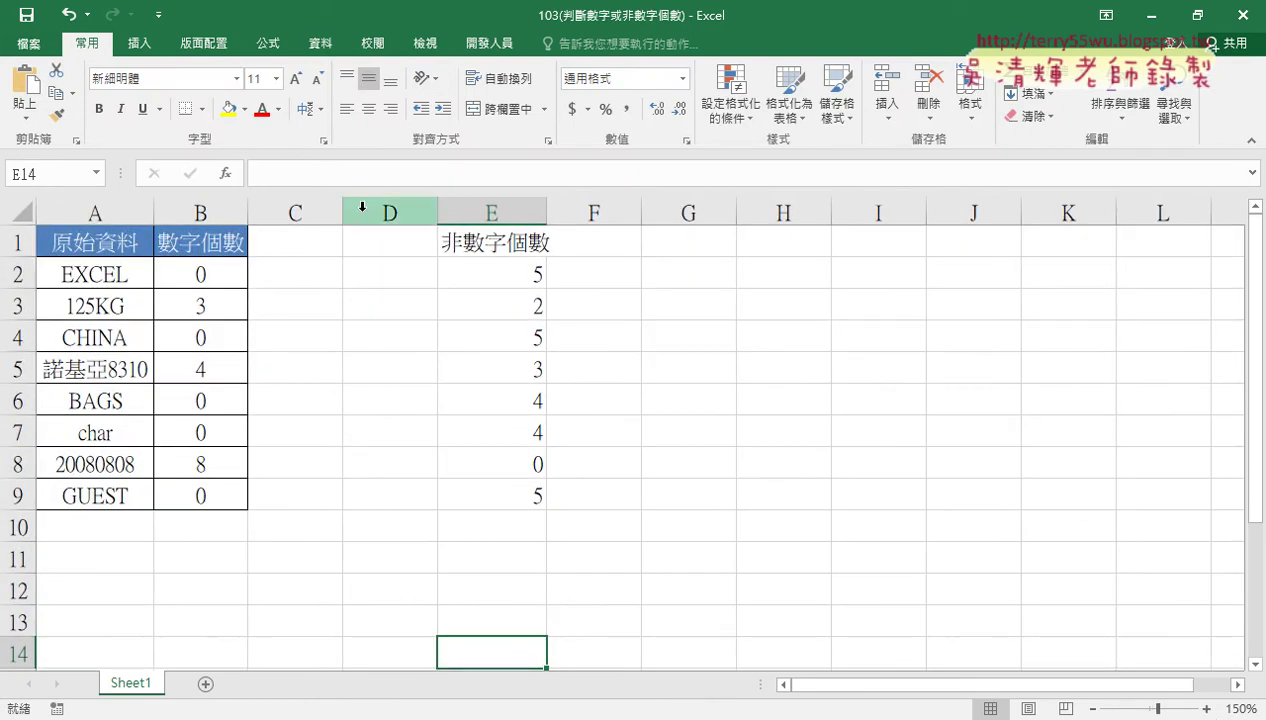
pyautogui.click(486, 212)
pyautogui.rightClick(490, 312)
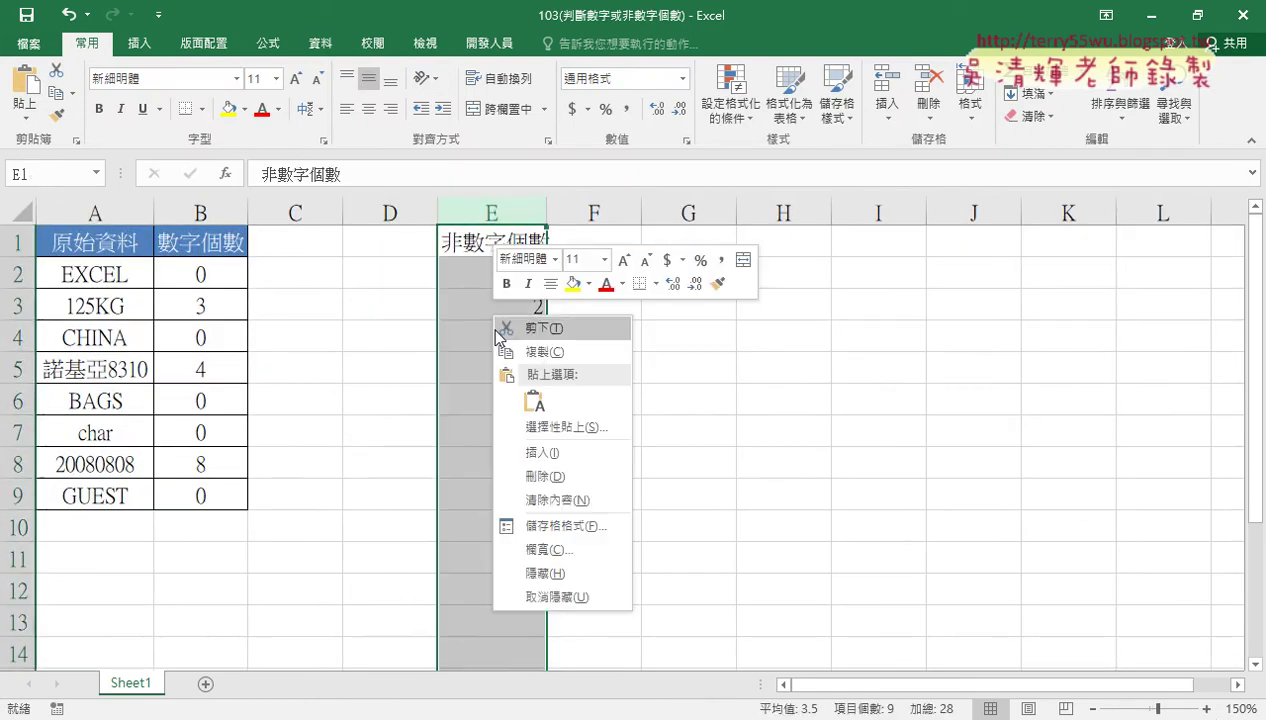
pyautogui.click(540, 476)
# - Copy the blue 數字個數 header from B1 into C1 and D1
pyautogui.click(193, 243)
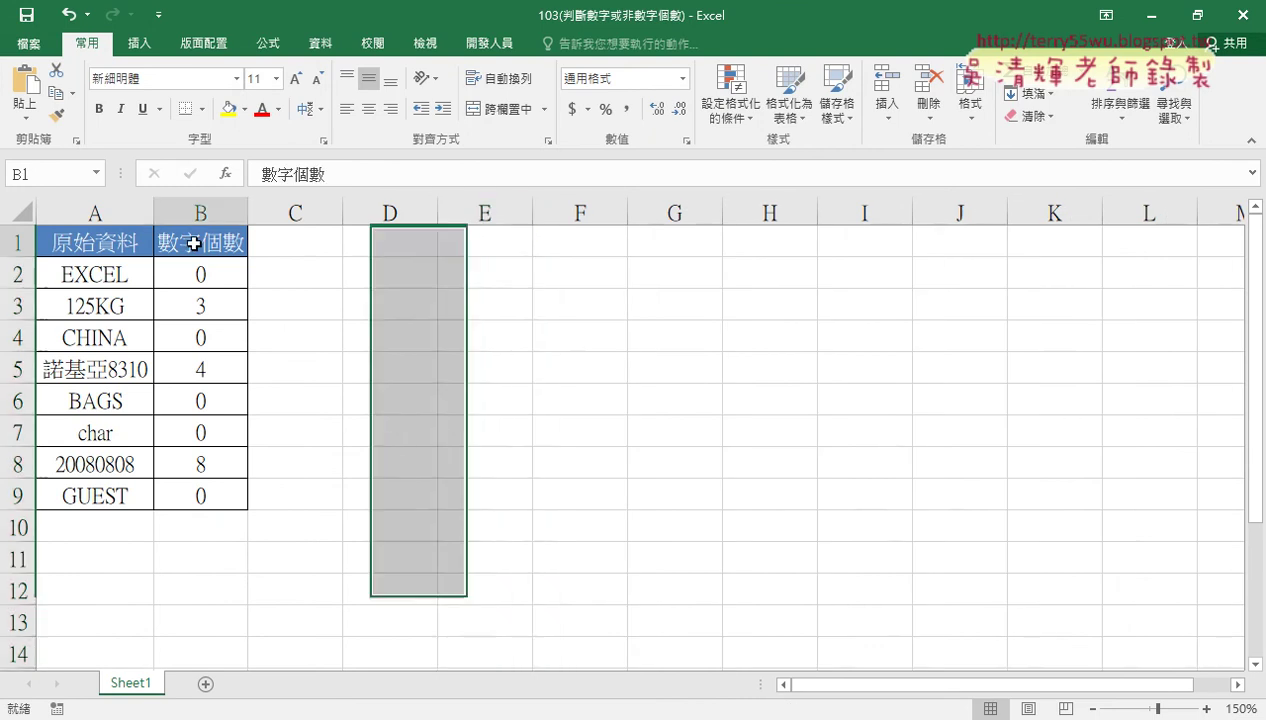
pyautogui.hotkey('ctrl', 'c')
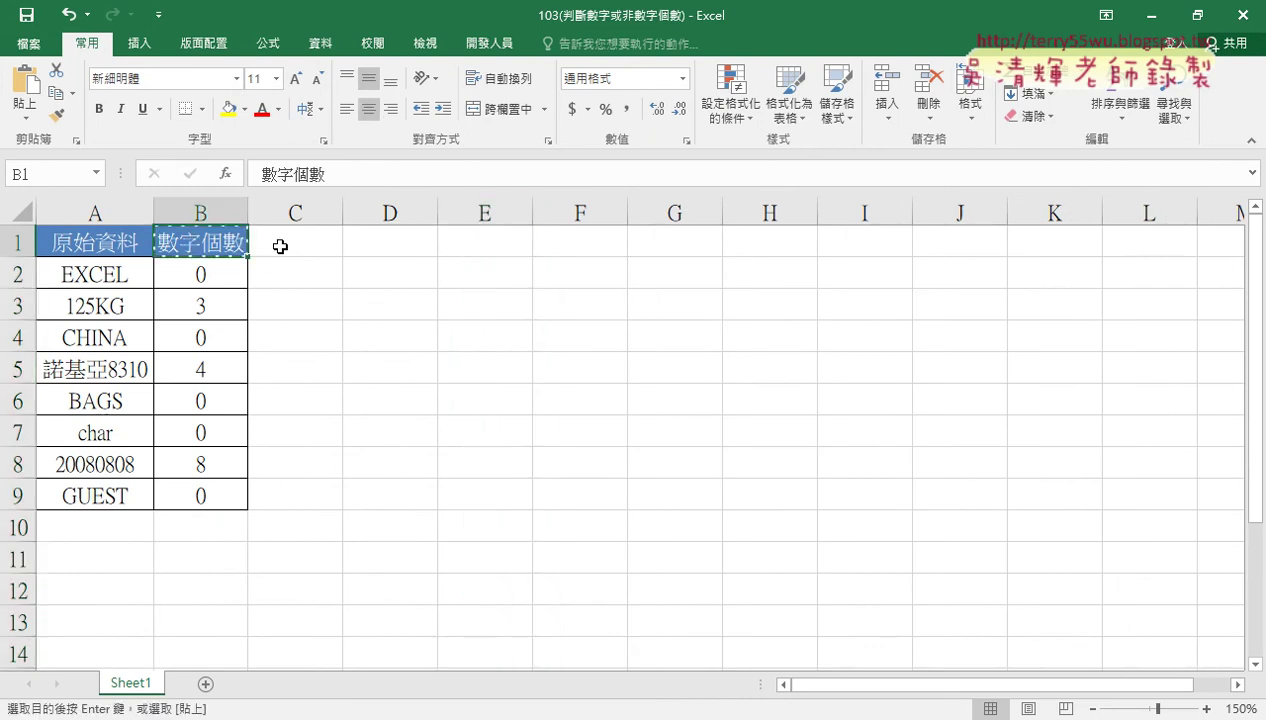
pyautogui.click(290, 243)
pyautogui.hotkey('ctrl', 'v')
pyautogui.click(397, 247)
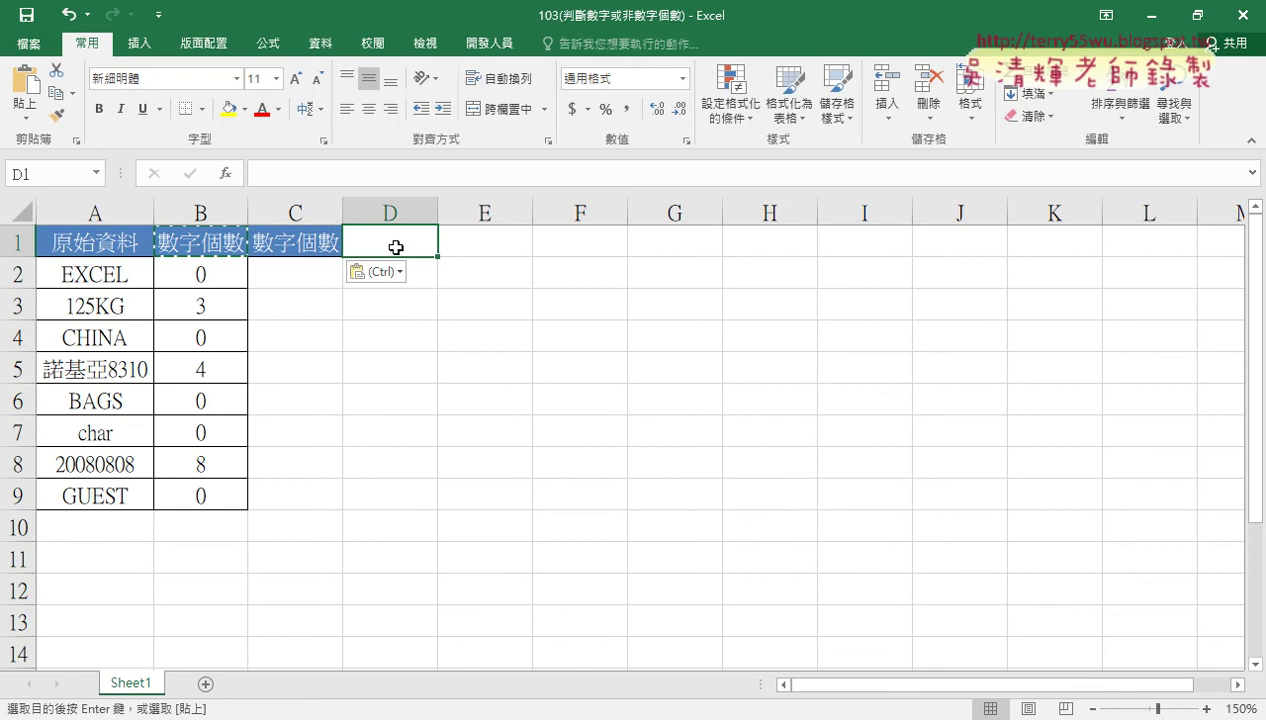
pyautogui.hotkey('ctrl', 'v')
# - Change the C1 header text to 英文個數
pyautogui.doubleClick(305, 245)
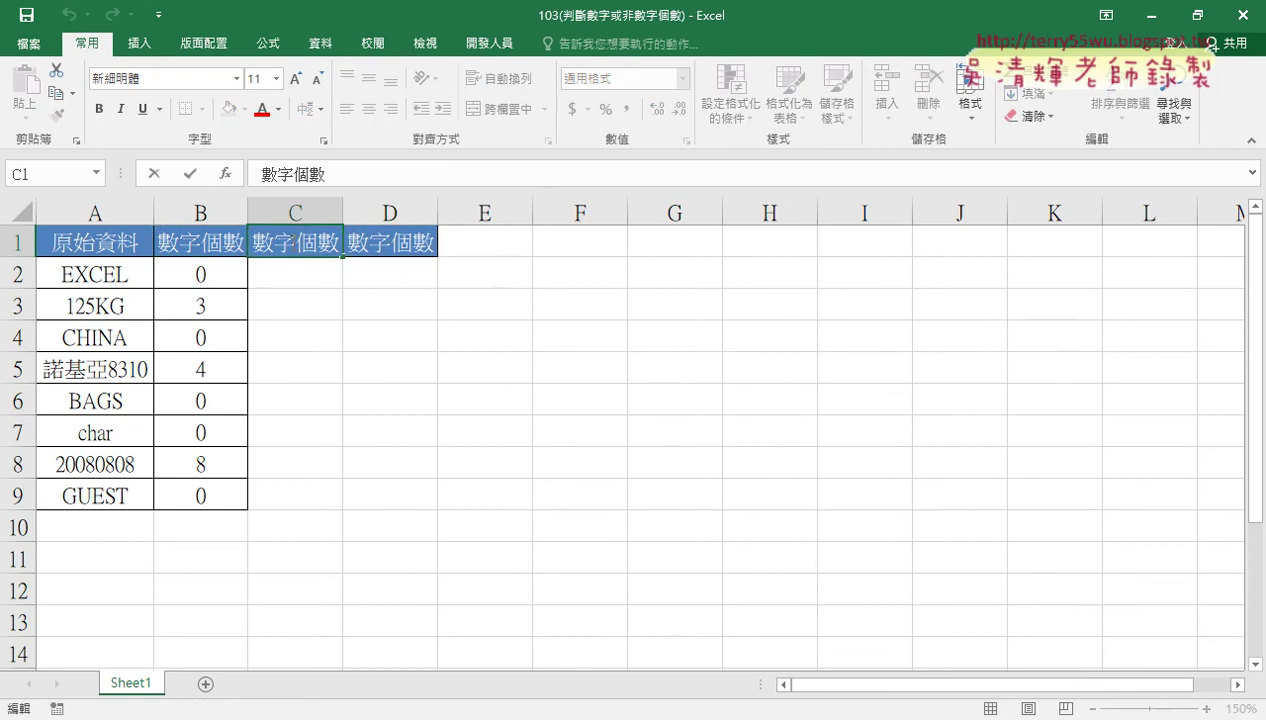
pyautogui.moveTo(253, 243); pyautogui.dragTo(294, 243)
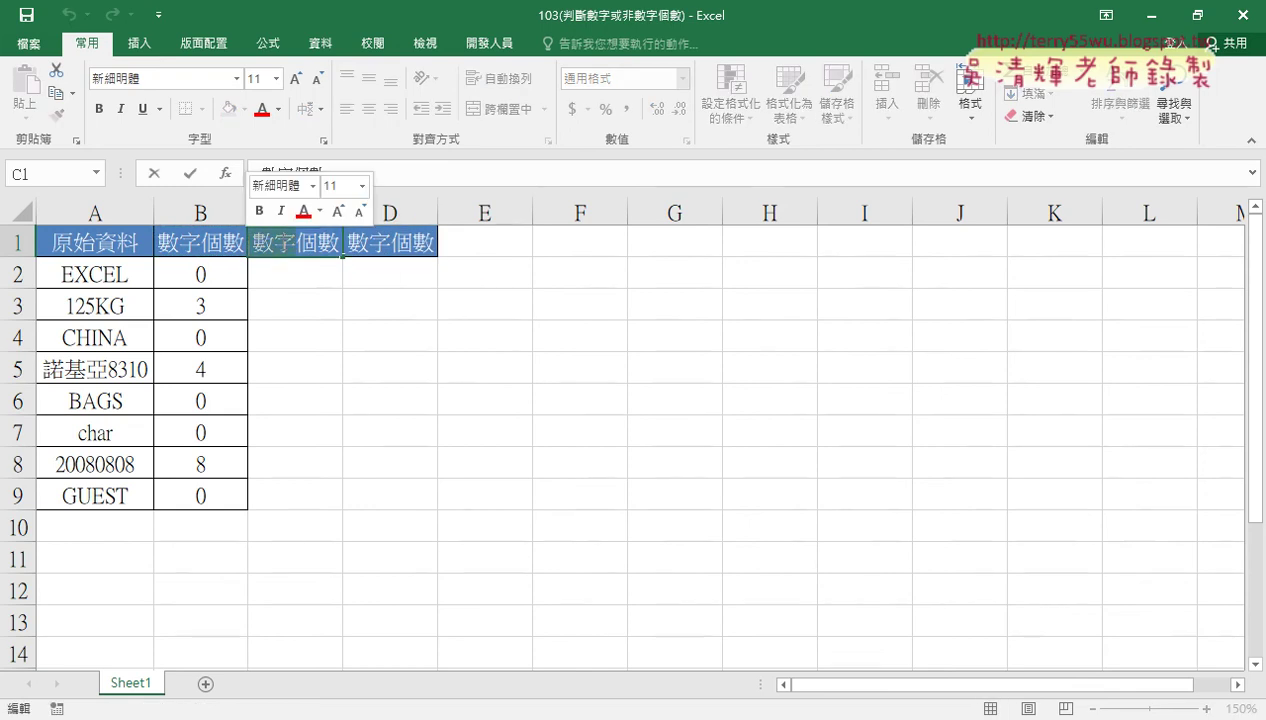
pyautogui.write('一ㄥˋ')
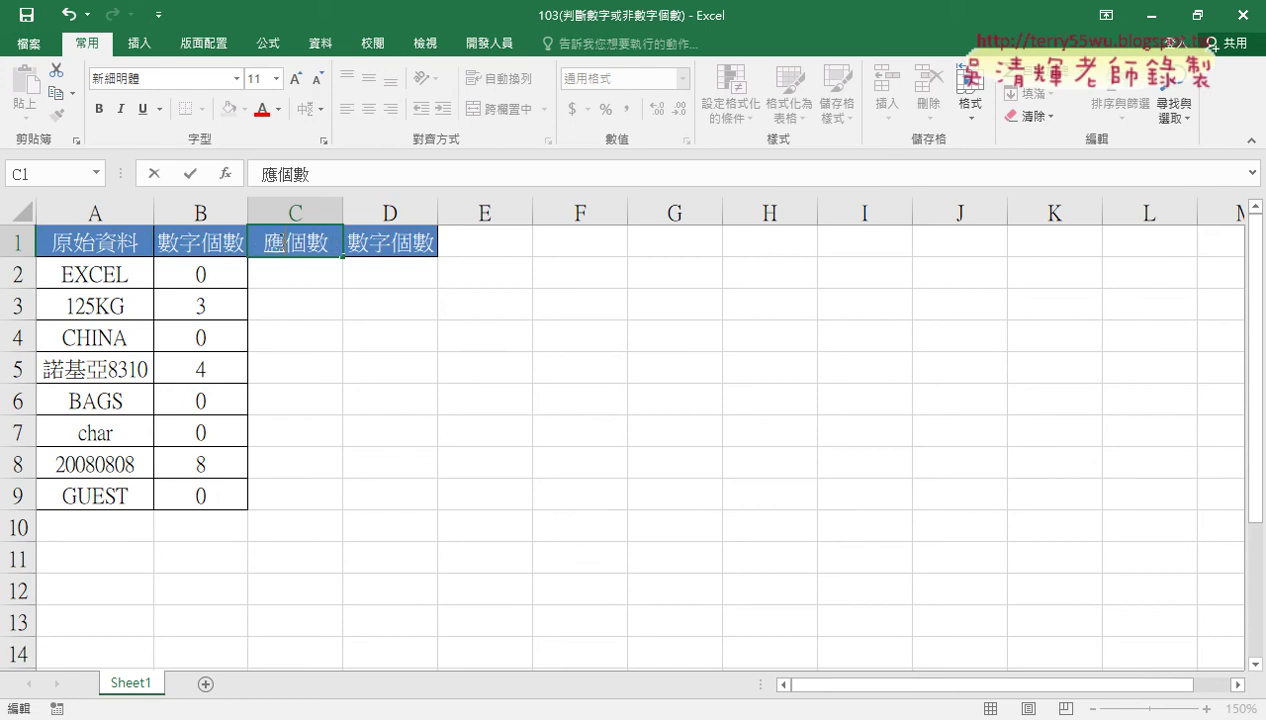
pyautogui.write('ㄨㄣˊ')
pyautogui.press('Return')
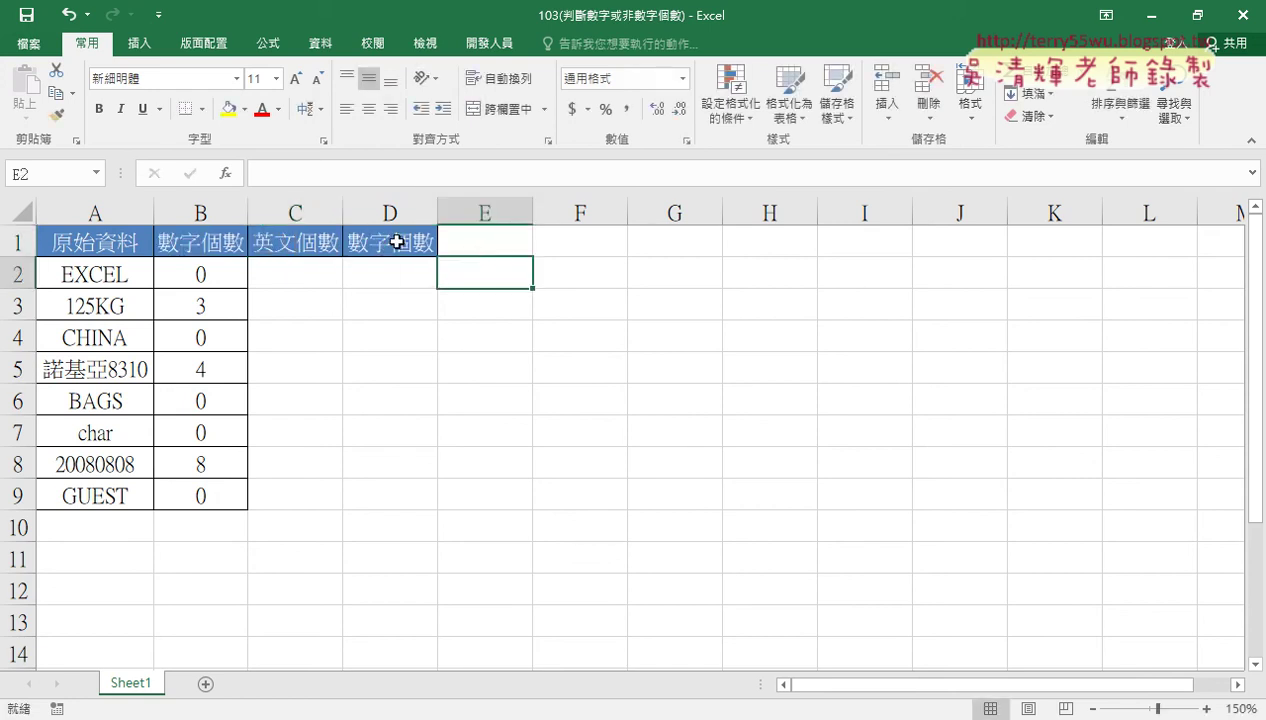
# - Change the D1 header text to 中文個數
pyautogui.moveTo(389, 240); pyautogui.dragTo(346, 240)
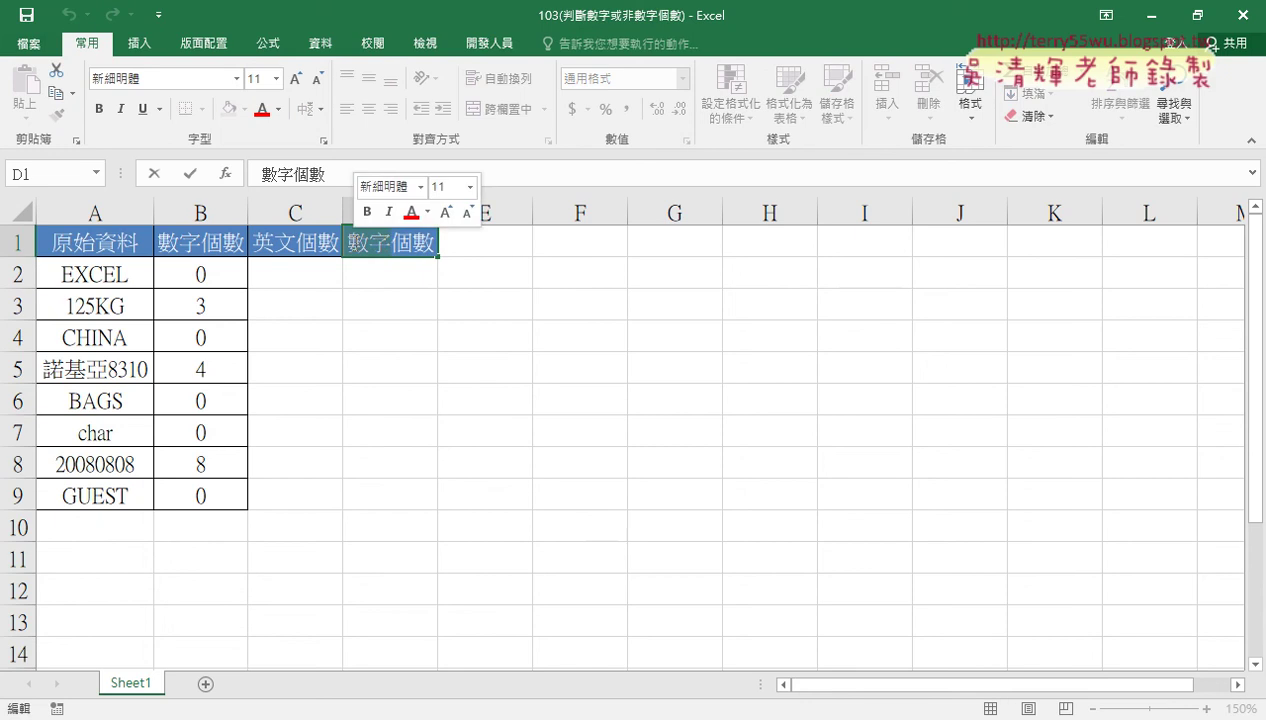
pyautogui.write('ㄓㄨ')
pyautogui.press('space')
pyautogui.write('ㄨ')
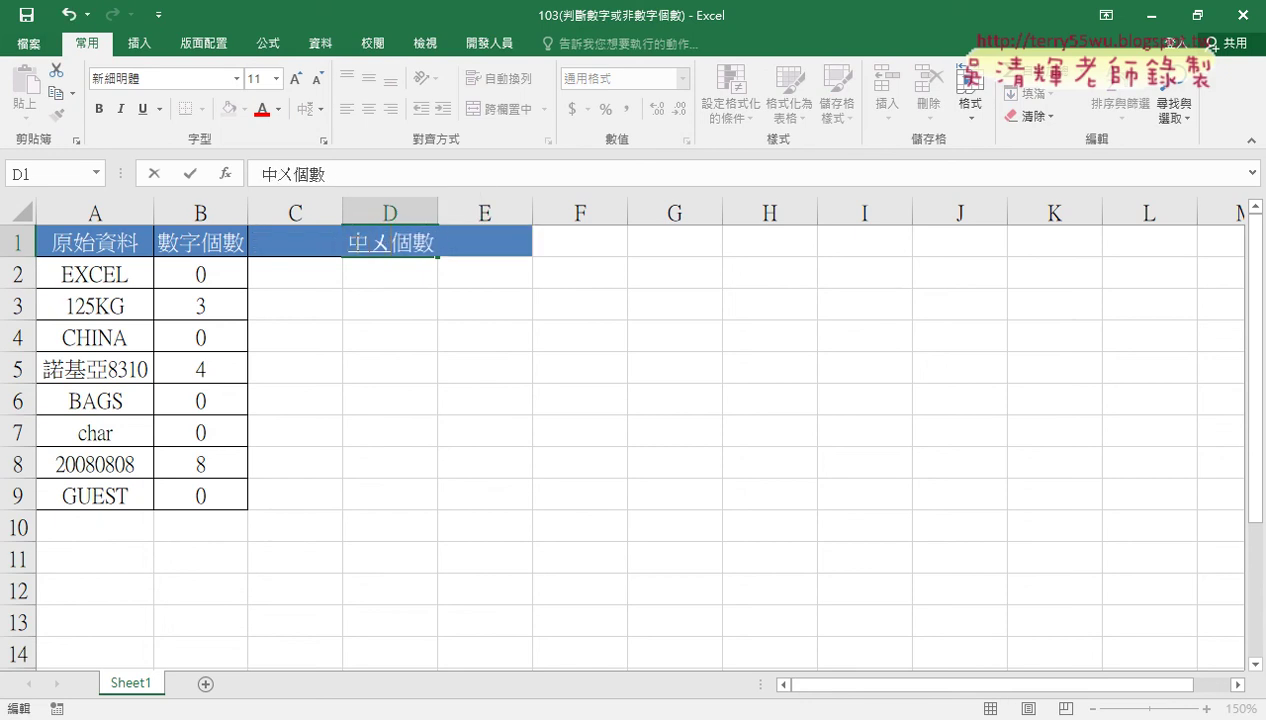
pyautogui.write('ㄣˊ')
pyautogui.press('Return')
pyautogui.click(471, 423)
# - Delete the digit-count array formula from B2:B9
pyautogui.moveTo(191, 280); pyautogui.dragTo(198, 494)
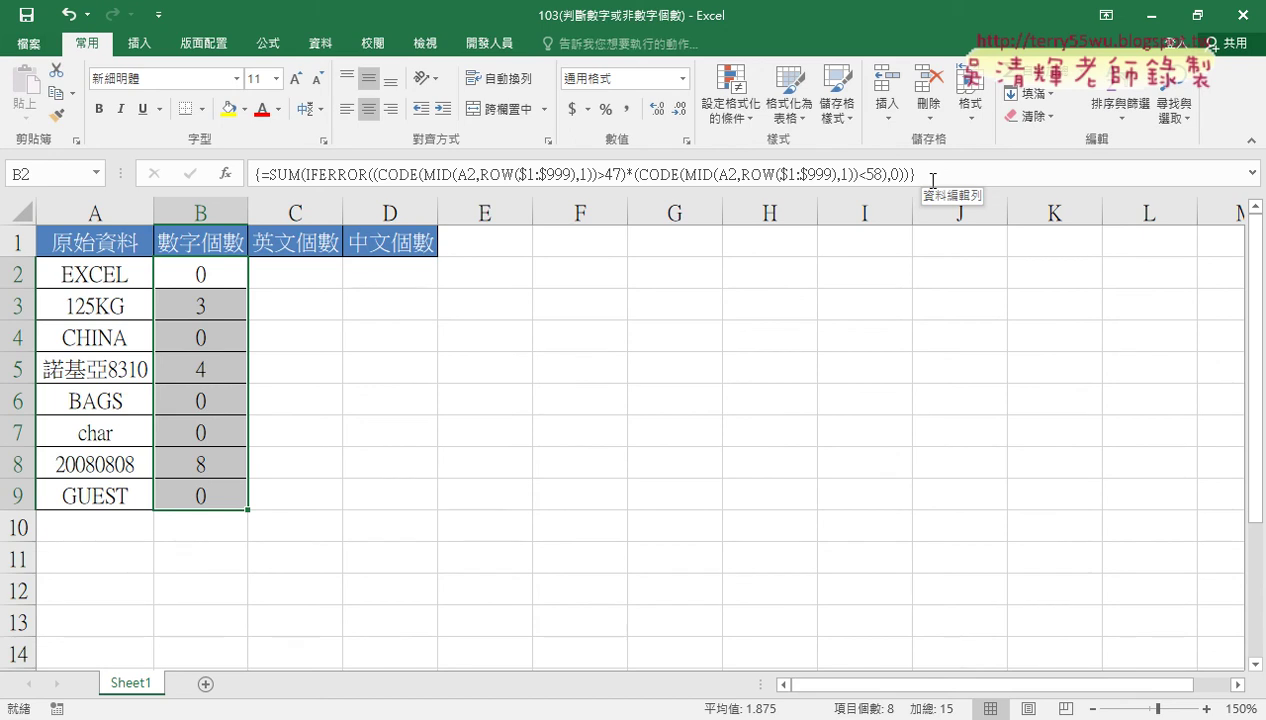
pyautogui.press('Delete')
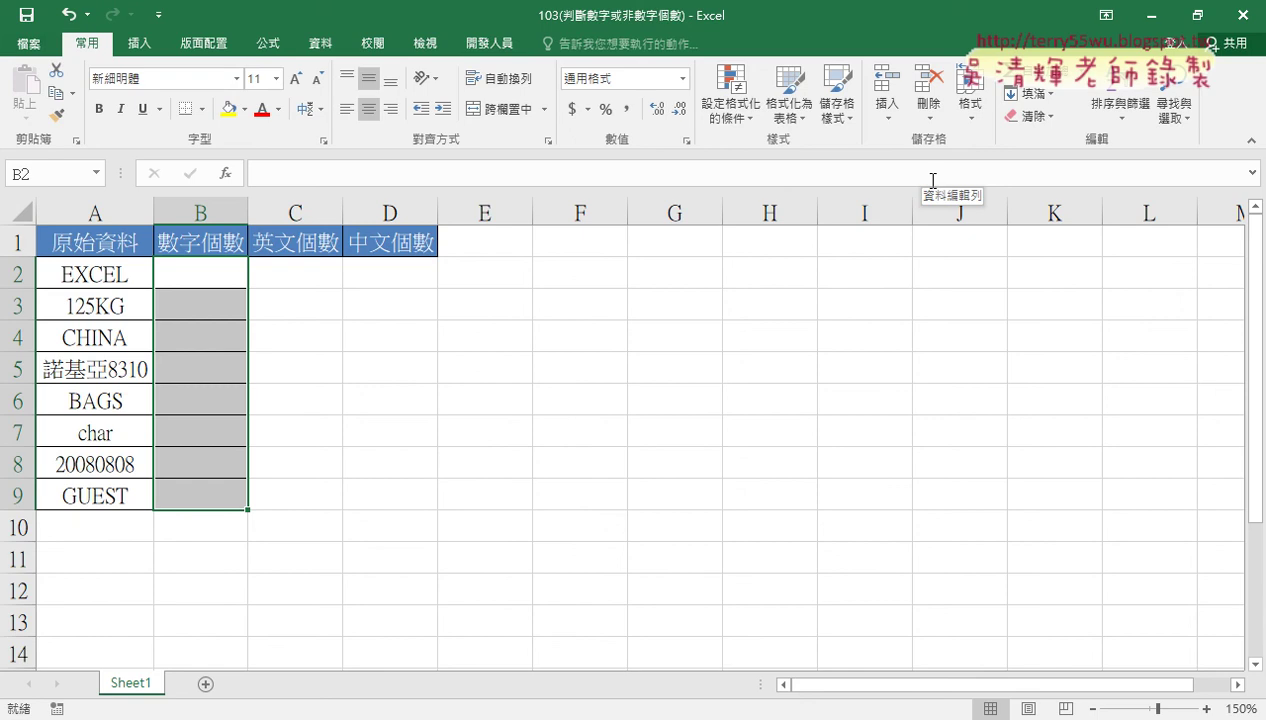
# - Enter EXCEL's counts in row 2: 0 in B2, 5 in C2 and 0 in D2
pyautogui.click(122, 273)
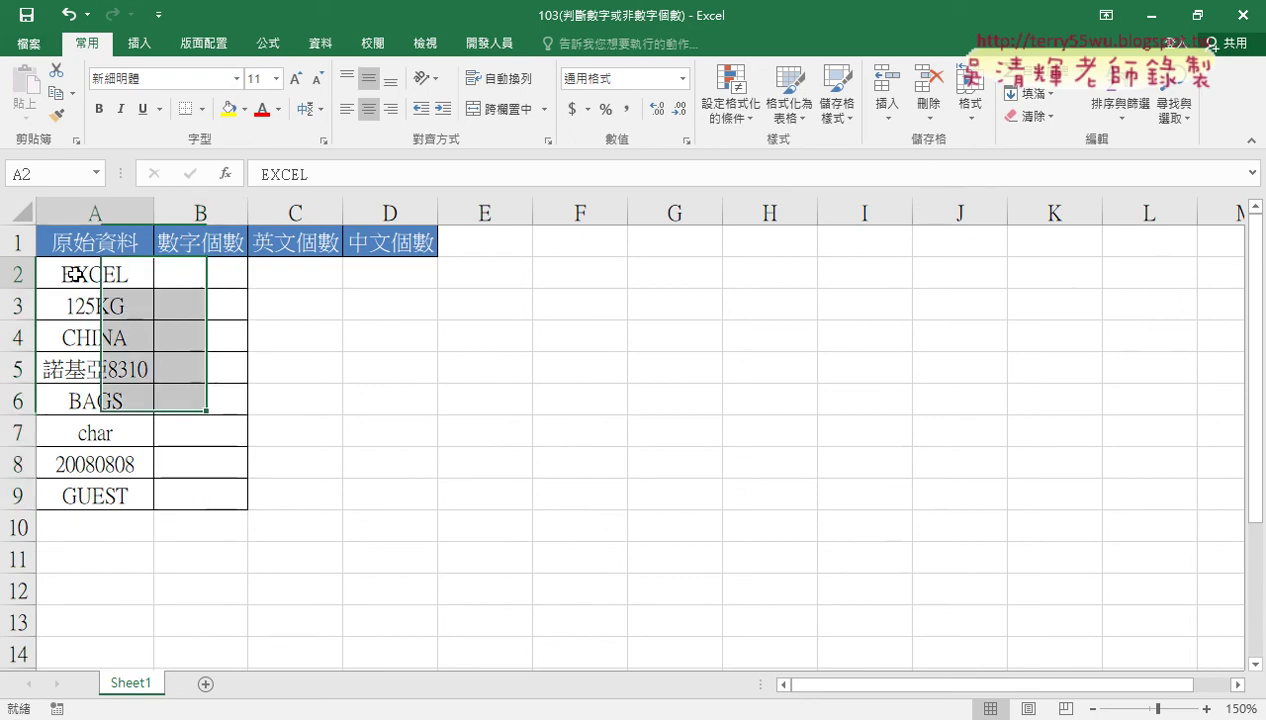
pyautogui.click(209, 274)
pyautogui.write('0')
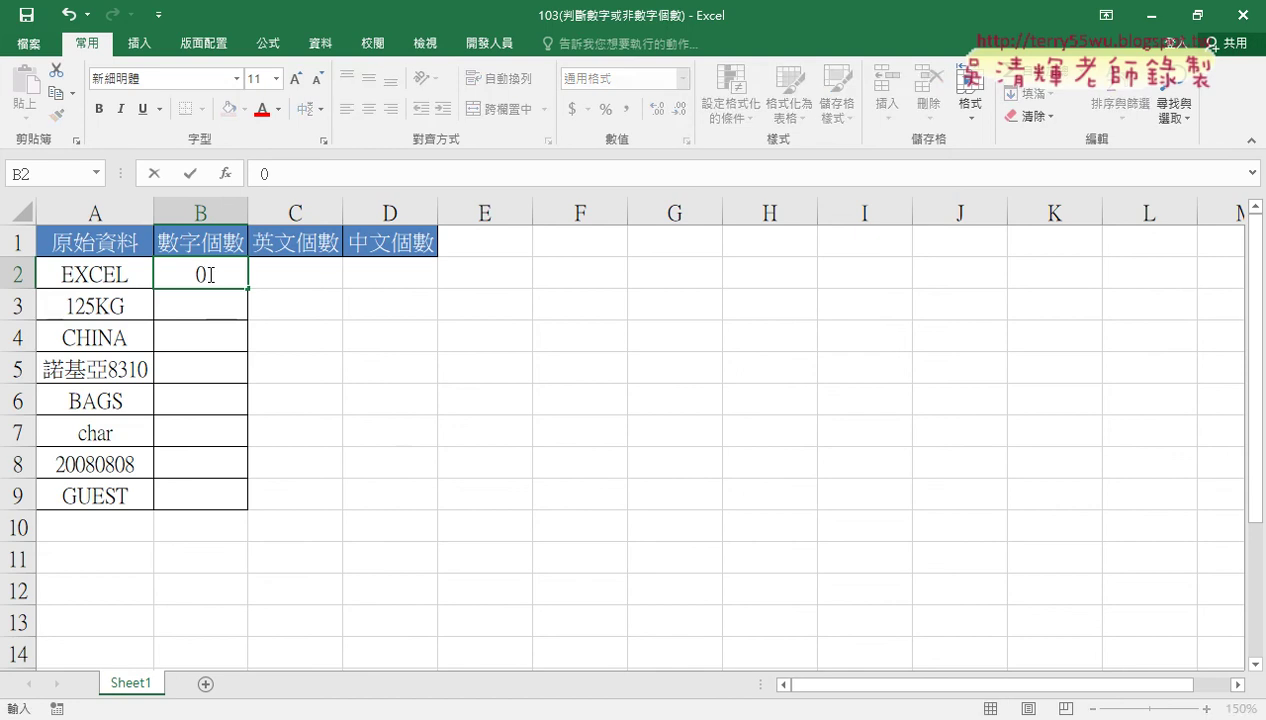
pyautogui.click(295, 279)
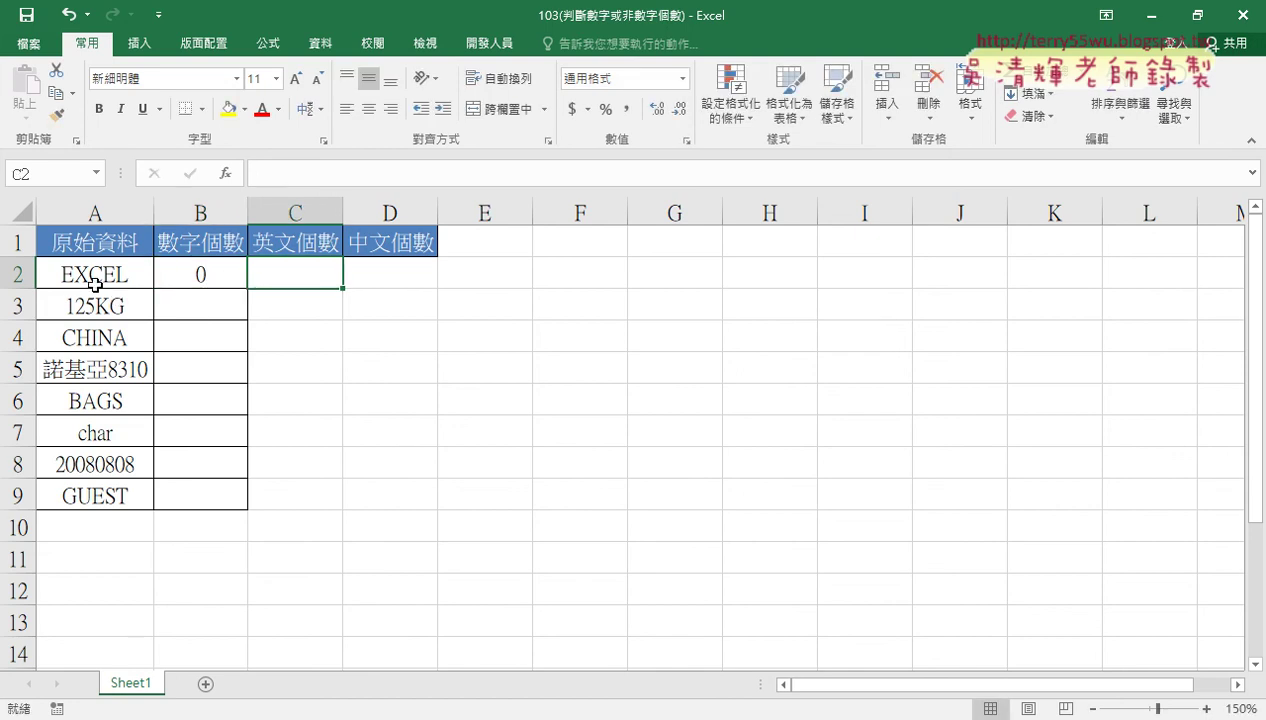
pyautogui.write('5')
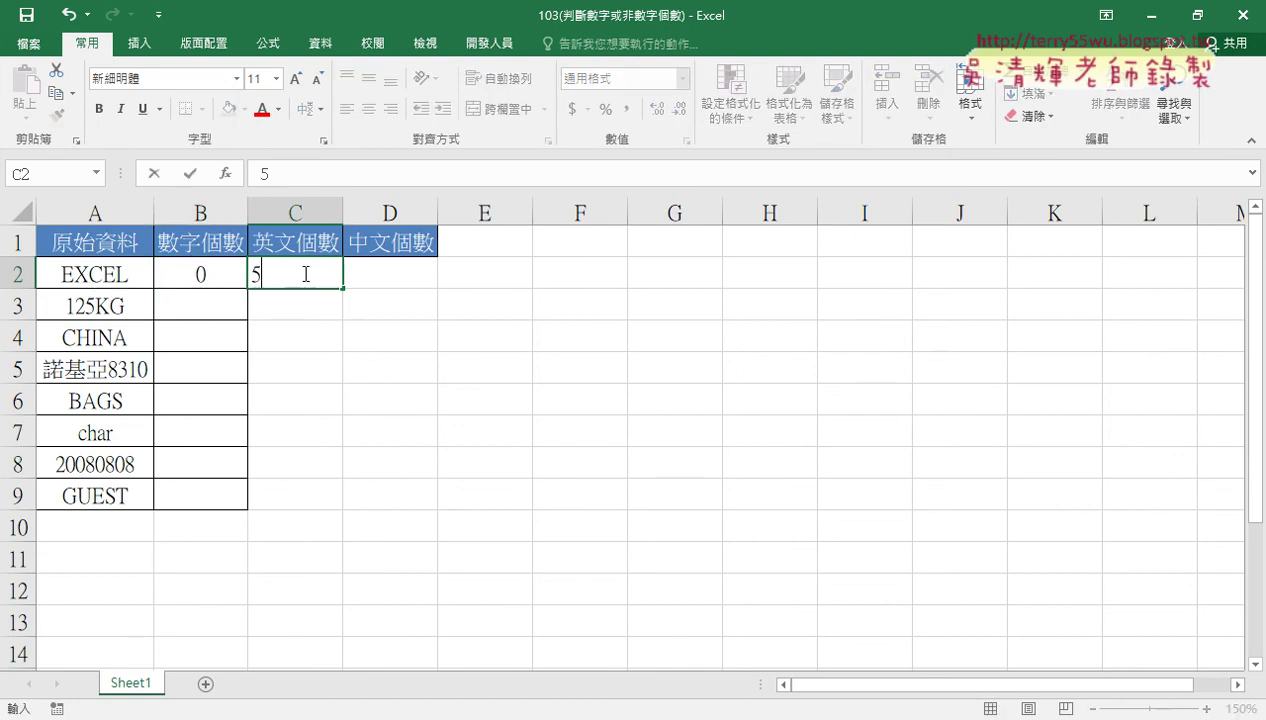
pyautogui.click(397, 271)
pyautogui.write('0')
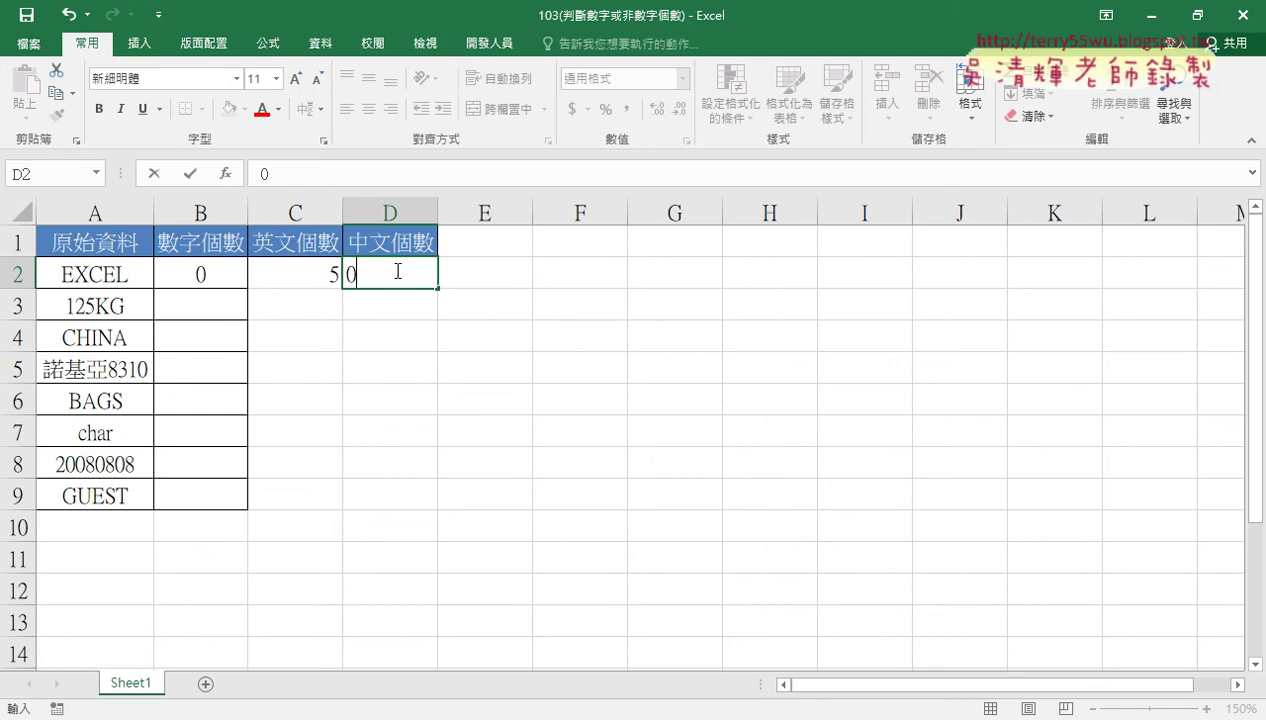
pyautogui.click(223, 304)
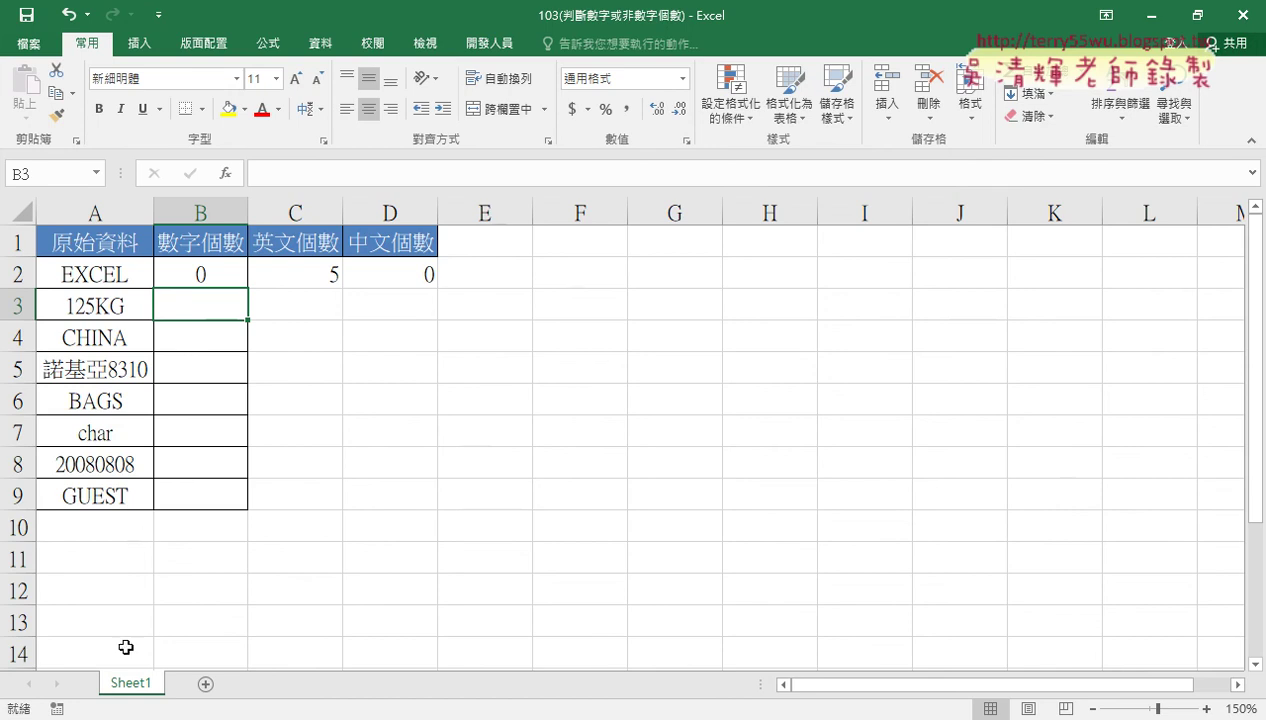
# - Copy Sheet1 as Sheet1 (2) and clear the row 2 counts in B2:D2
pyautogui.moveTo(140, 682); pyautogui.dragTo(211, 682)
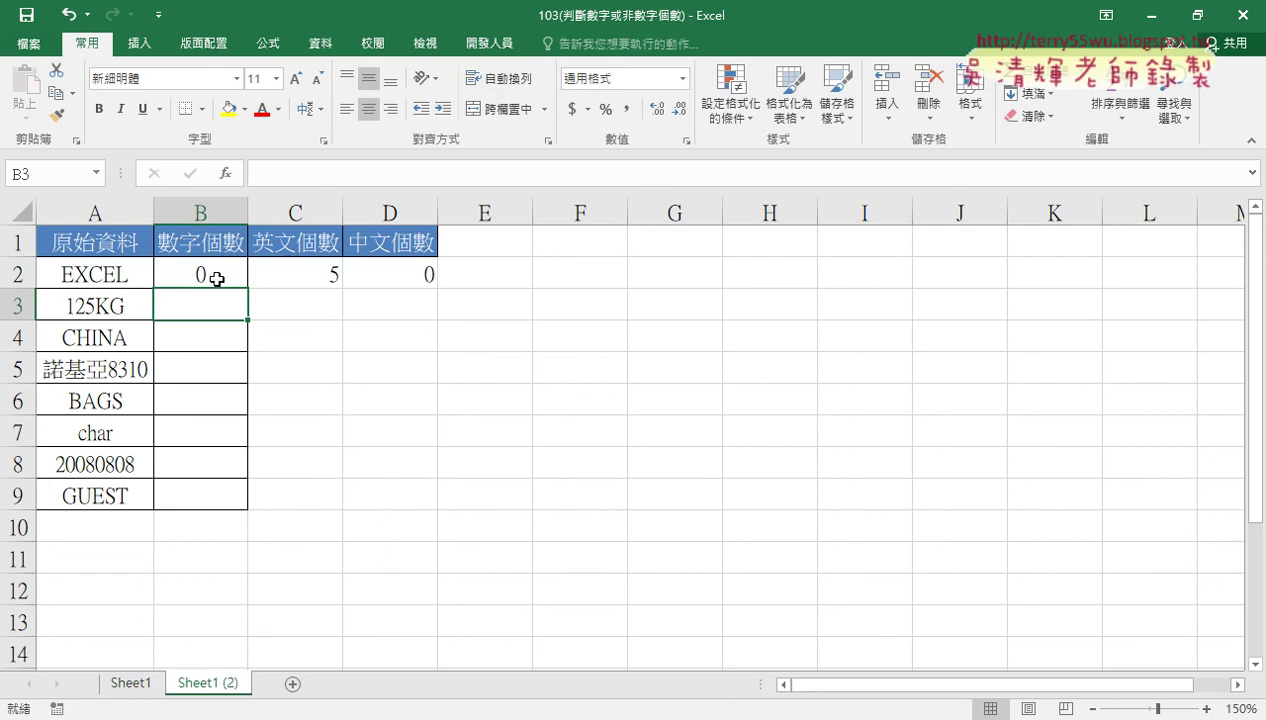
pyautogui.moveTo(198, 274); pyautogui.dragTo(412, 274)
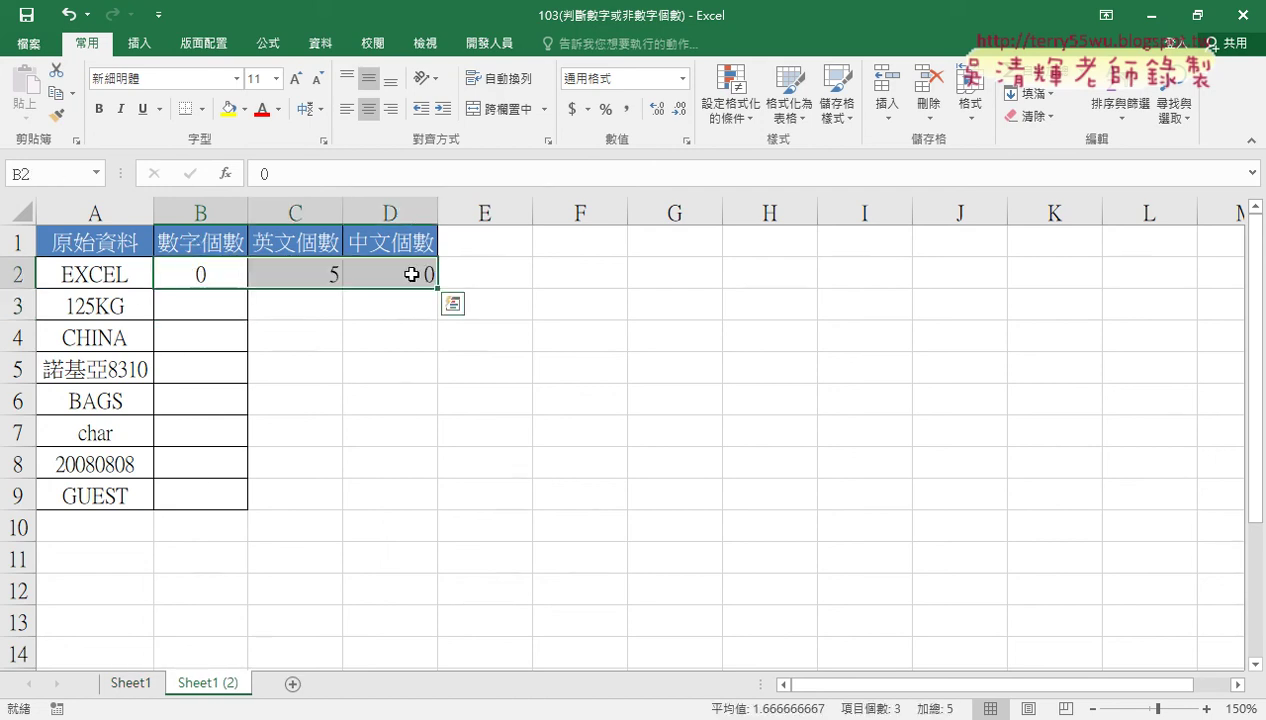
pyautogui.press('Delete')
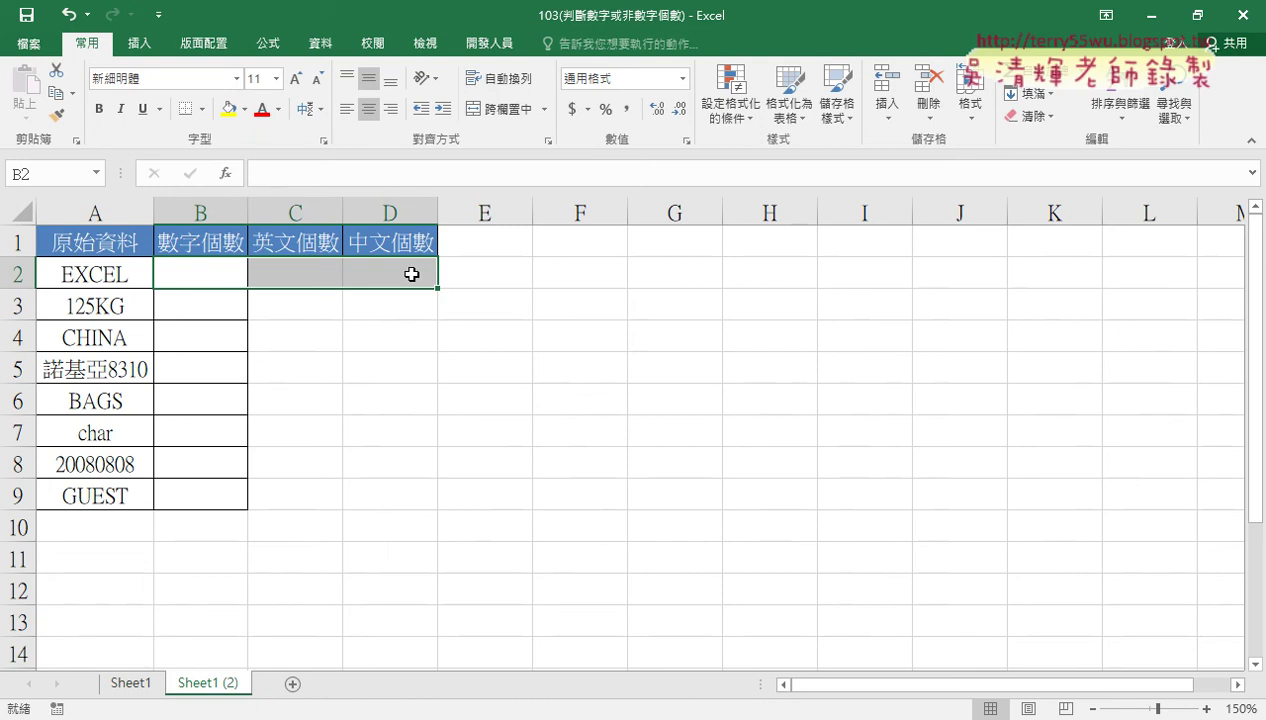
# - Review A2 and the emptied count cells B2–D2, then close the workbook
pyautogui.click(113, 275)
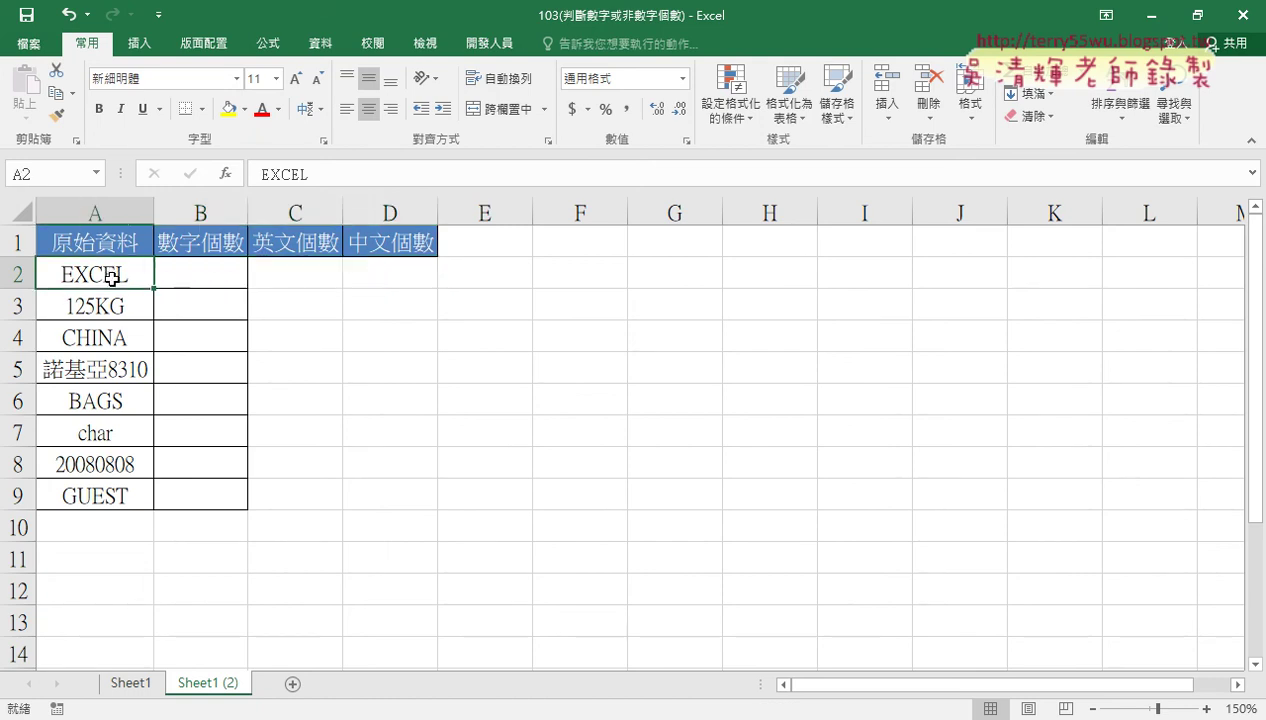
pyautogui.click(201, 272)
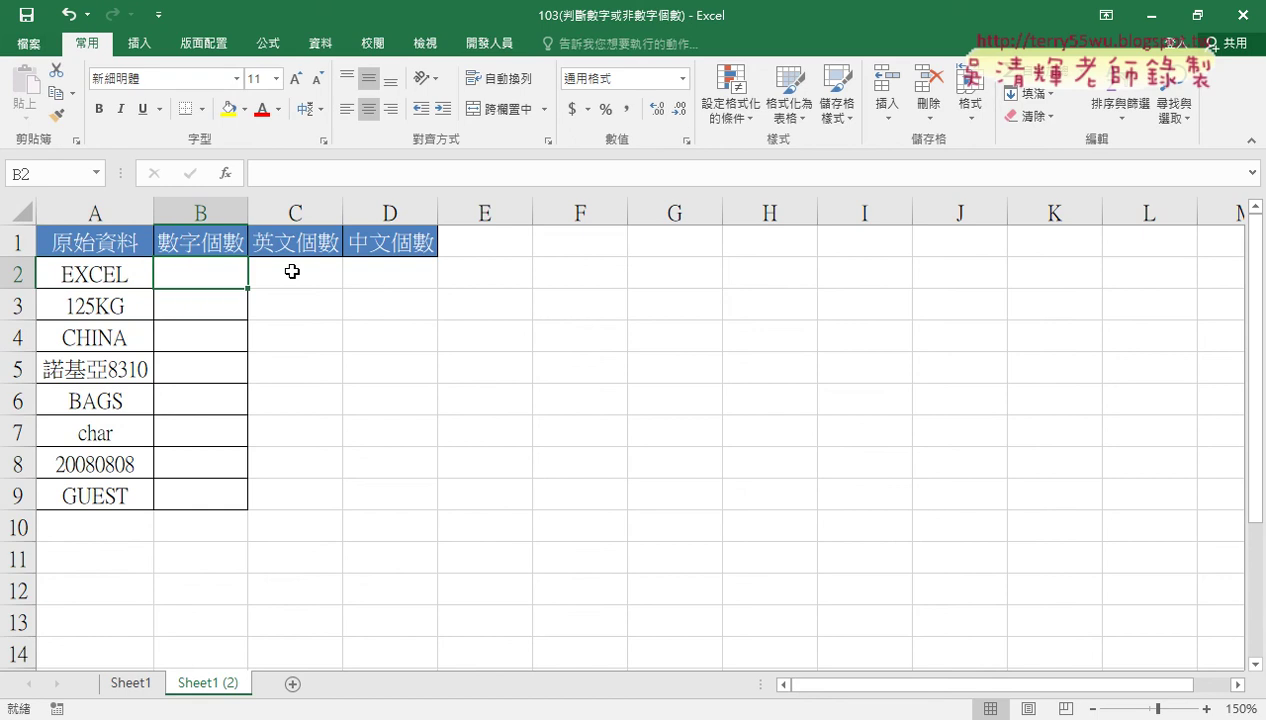
pyautogui.click(300, 272)
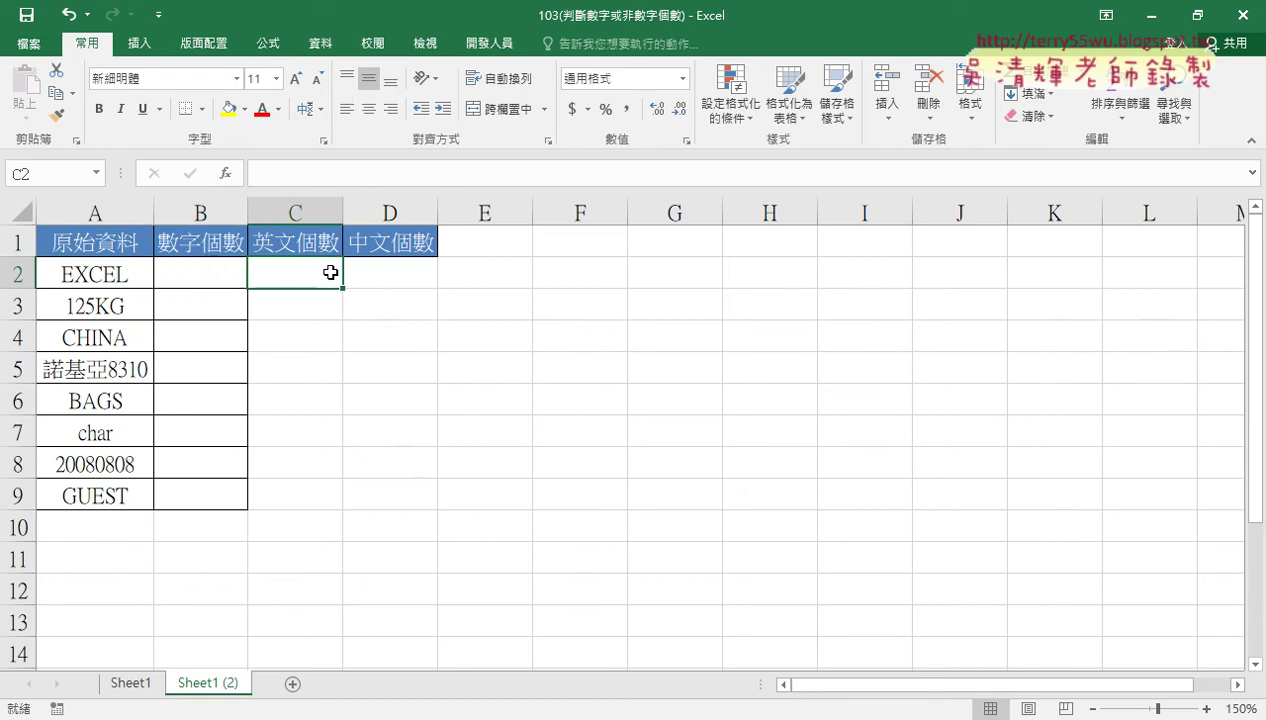
pyautogui.click(390, 272)
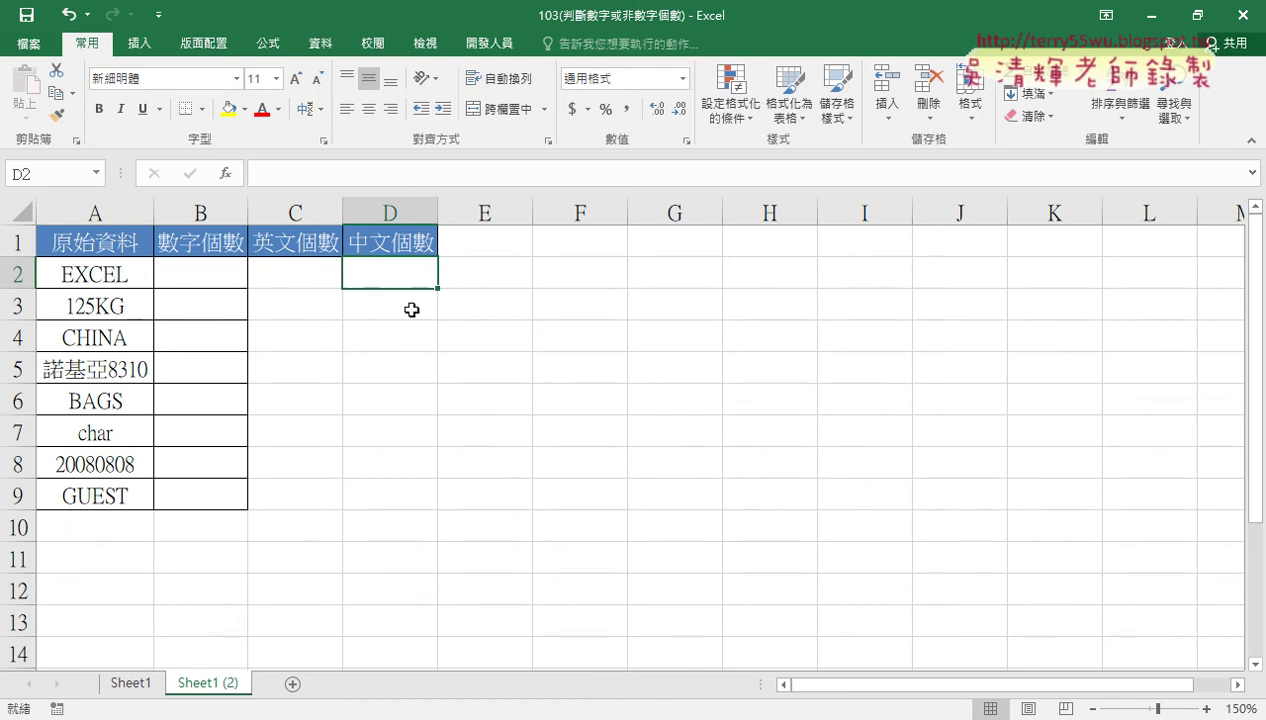
pyautogui.click(284, 275)
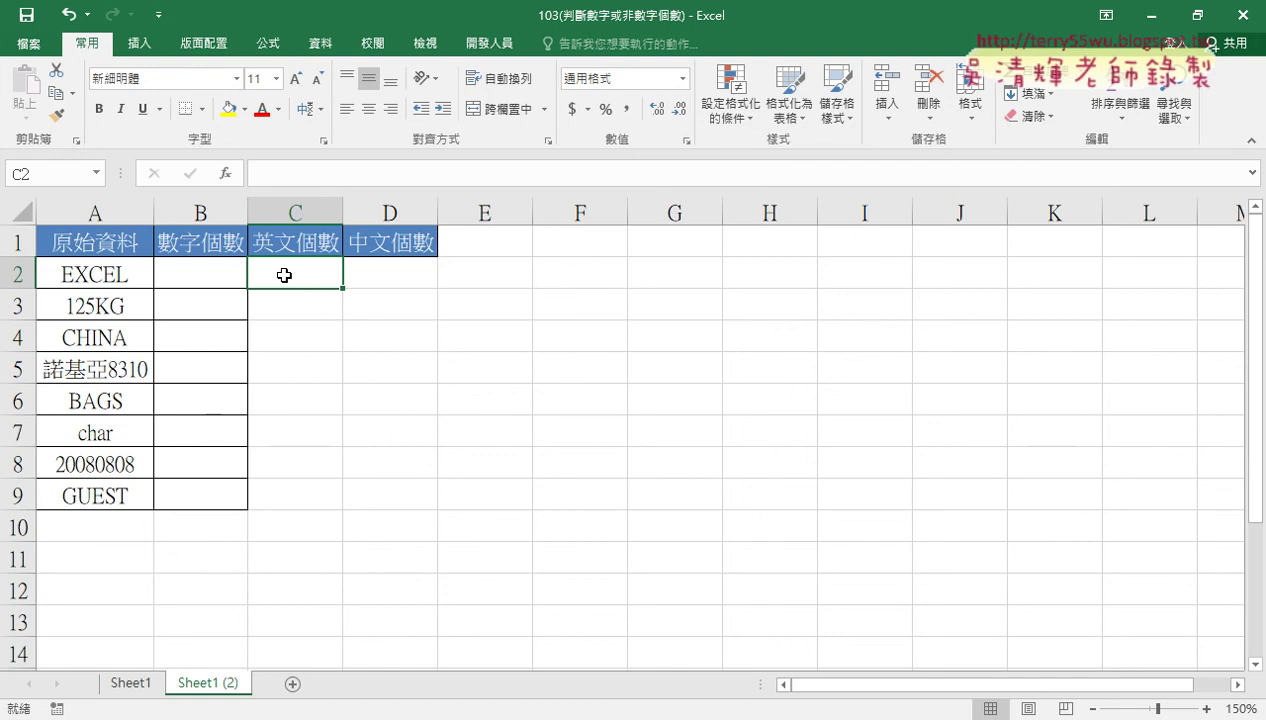
pyautogui.click(1243, 15)
# - Close the open workbooks without saving, including 152分別擷取長寬高
pyautogui.click(610, 412)
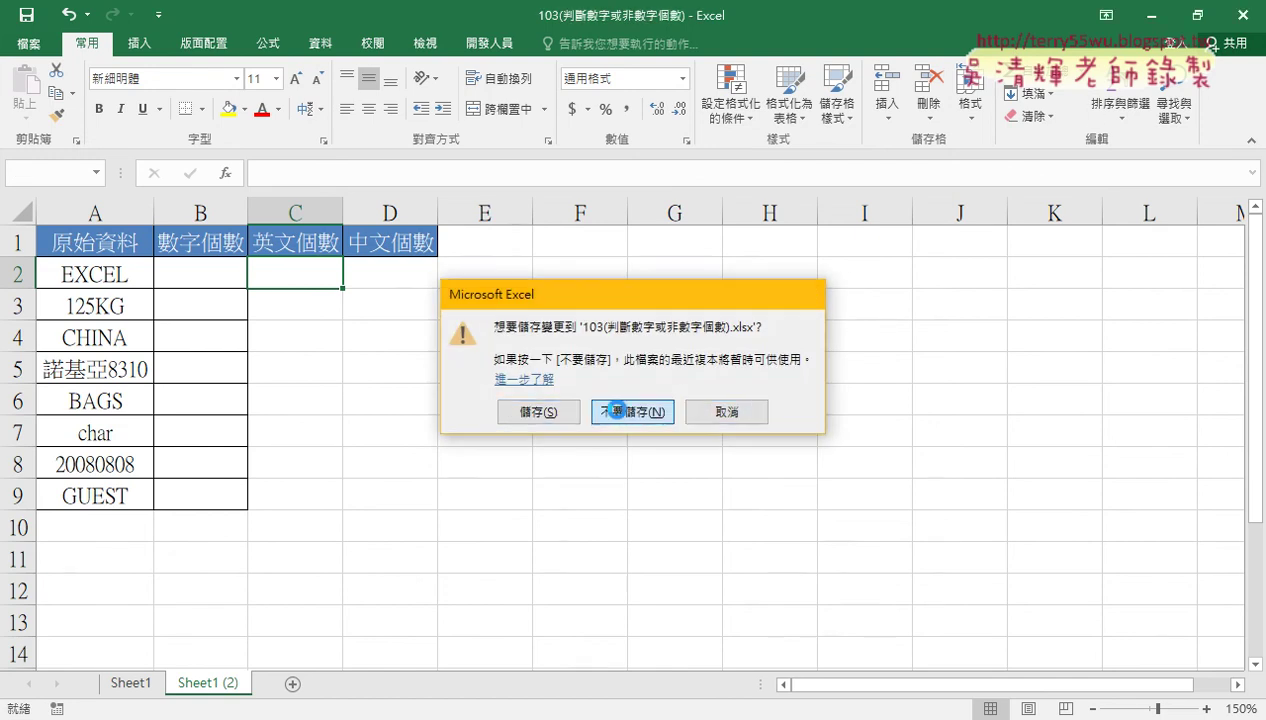
pyautogui.click(1243, 15)
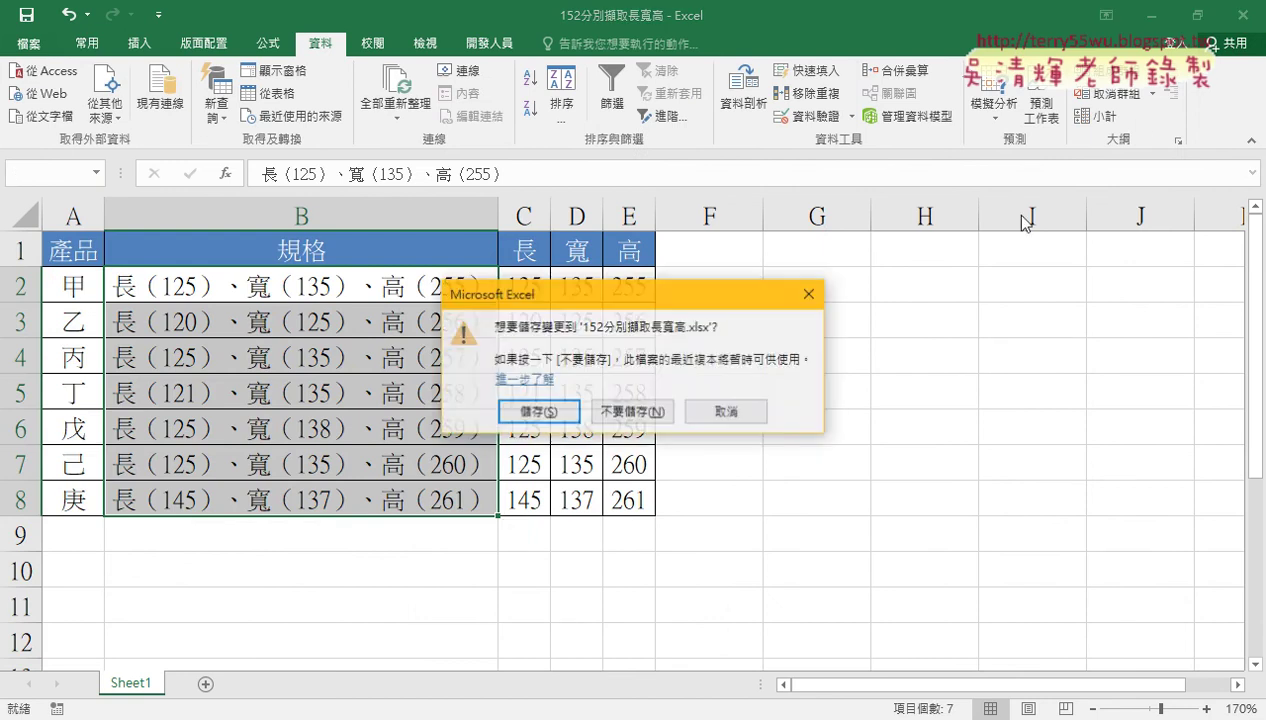
pyautogui.click(628, 410)
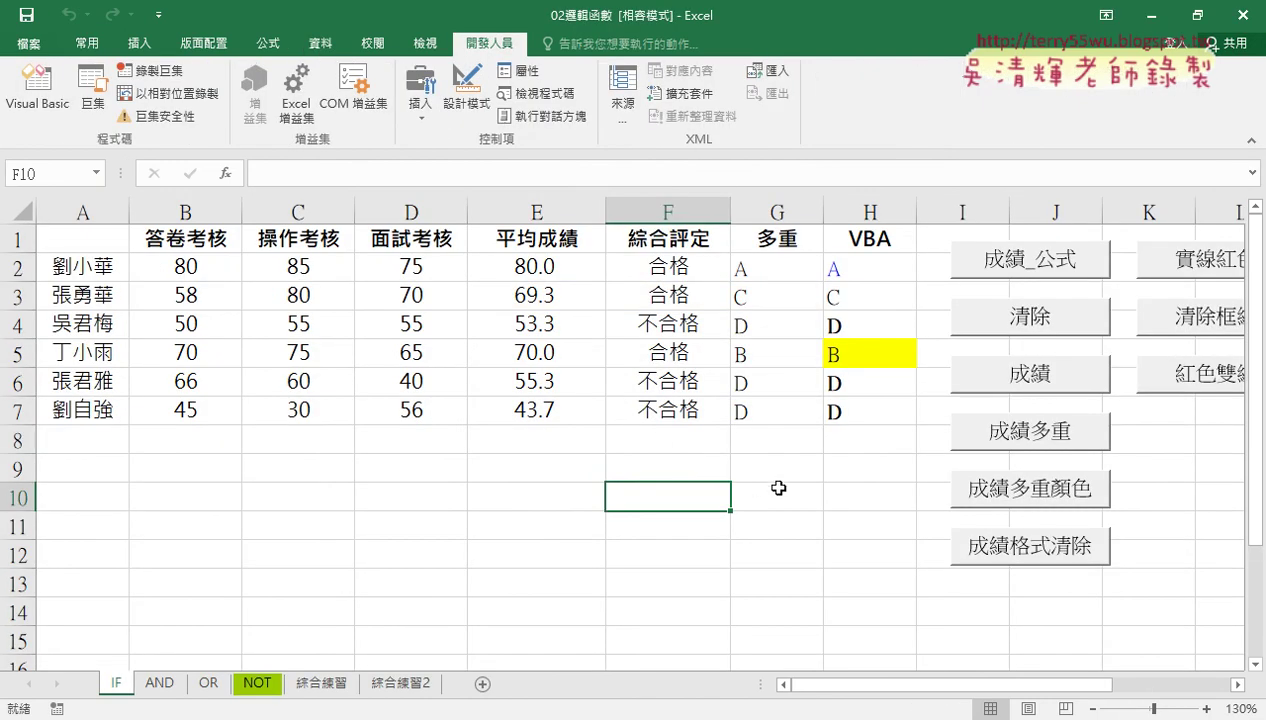
# - Clear column H, rerun the grade macro on H2:H5, then run 成績多重顏色
pyautogui.click(858, 490)
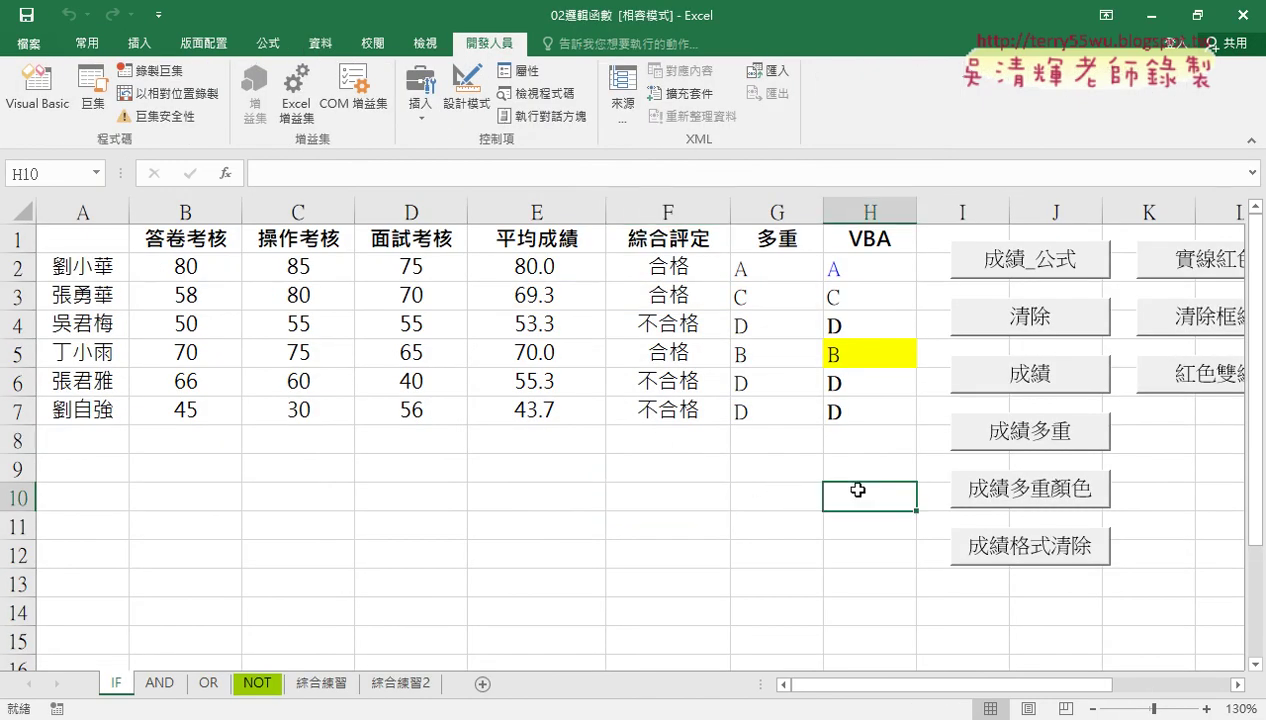
pyautogui.click(1032, 545)
pyautogui.click(1045, 436)
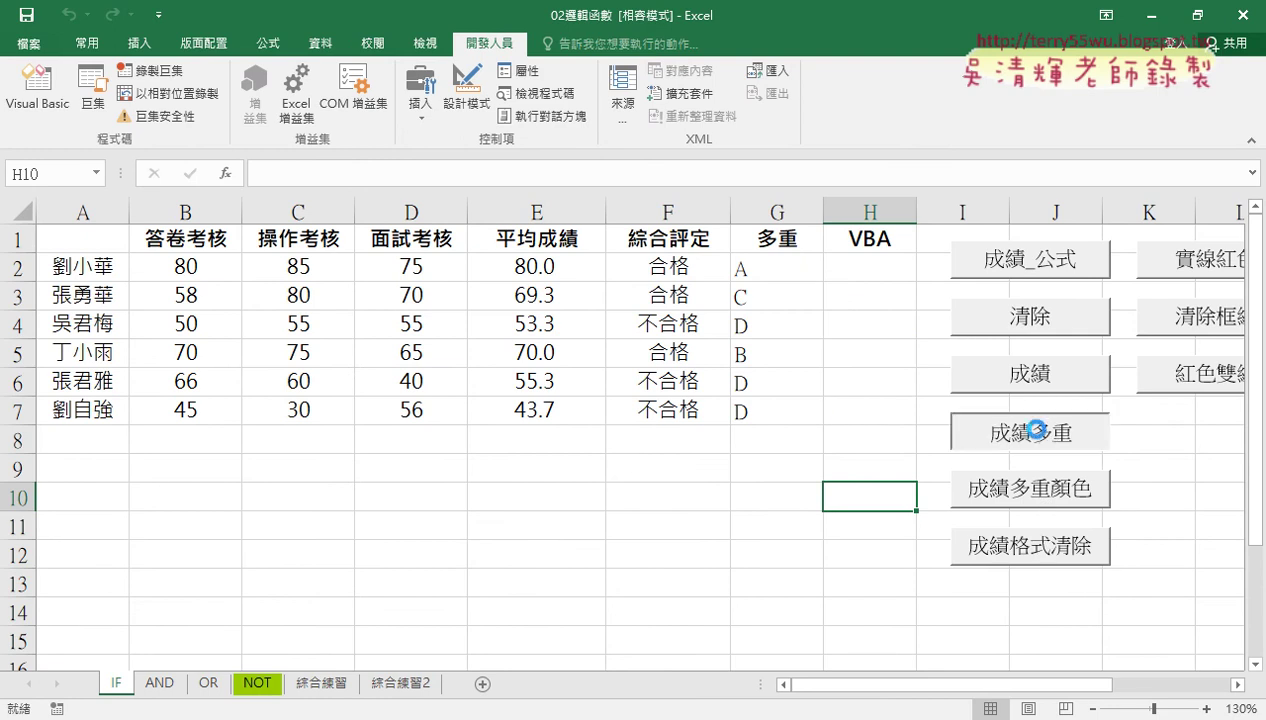
pyautogui.moveTo(848, 268); pyautogui.dragTo(855, 413)
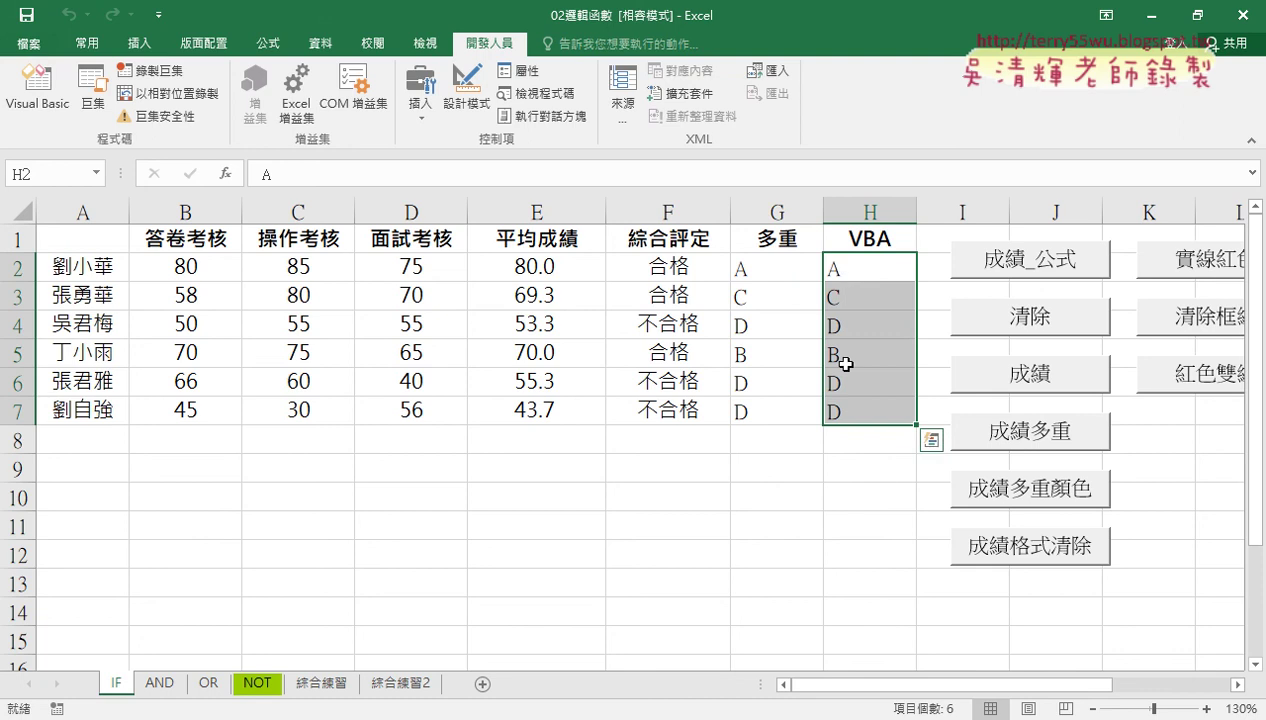
pyautogui.click(1020, 490)
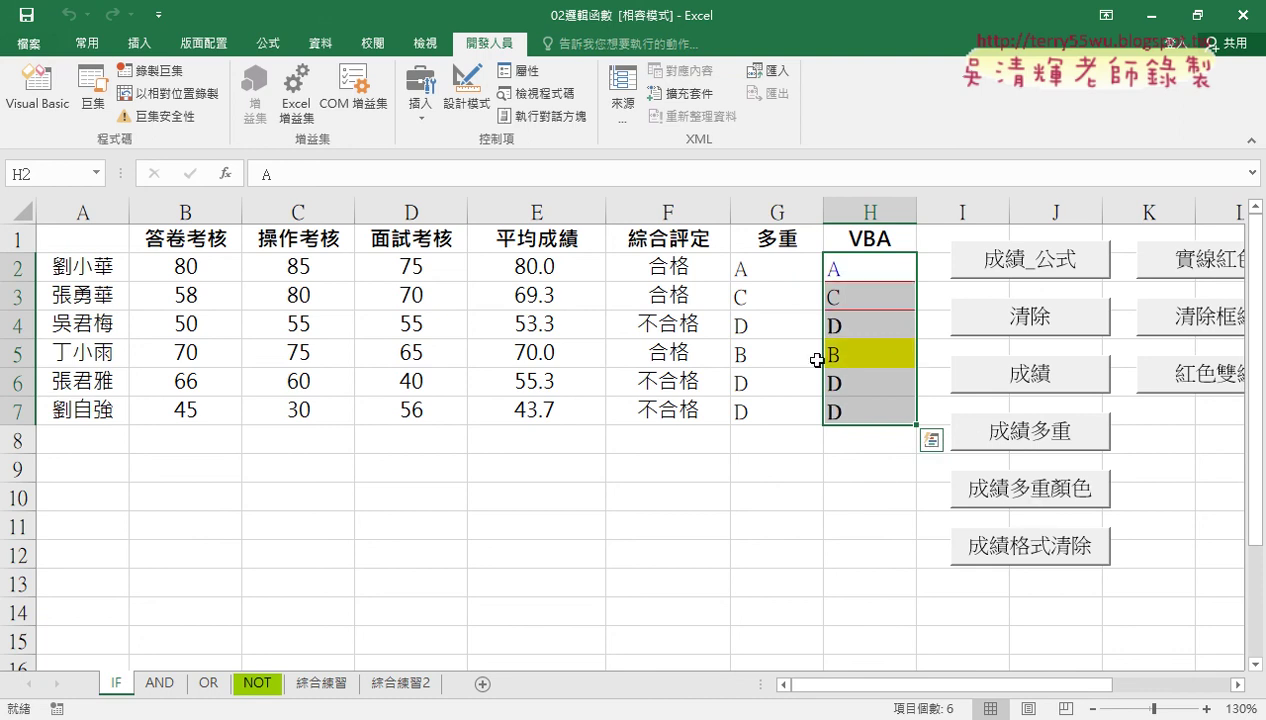
pyautogui.click(740, 492)
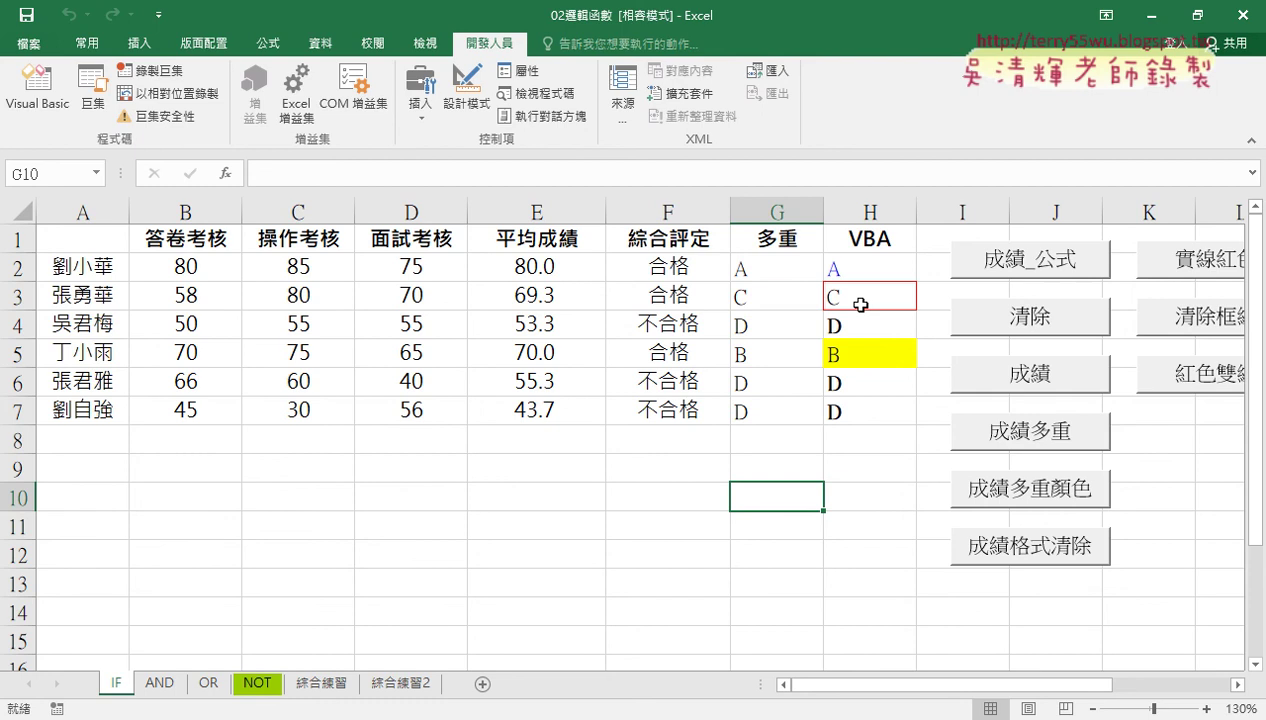
# - Check the blue A in H2, yellow B in H5, red-bordered C in H3 and bold D in H4
pyautogui.click(855, 272)
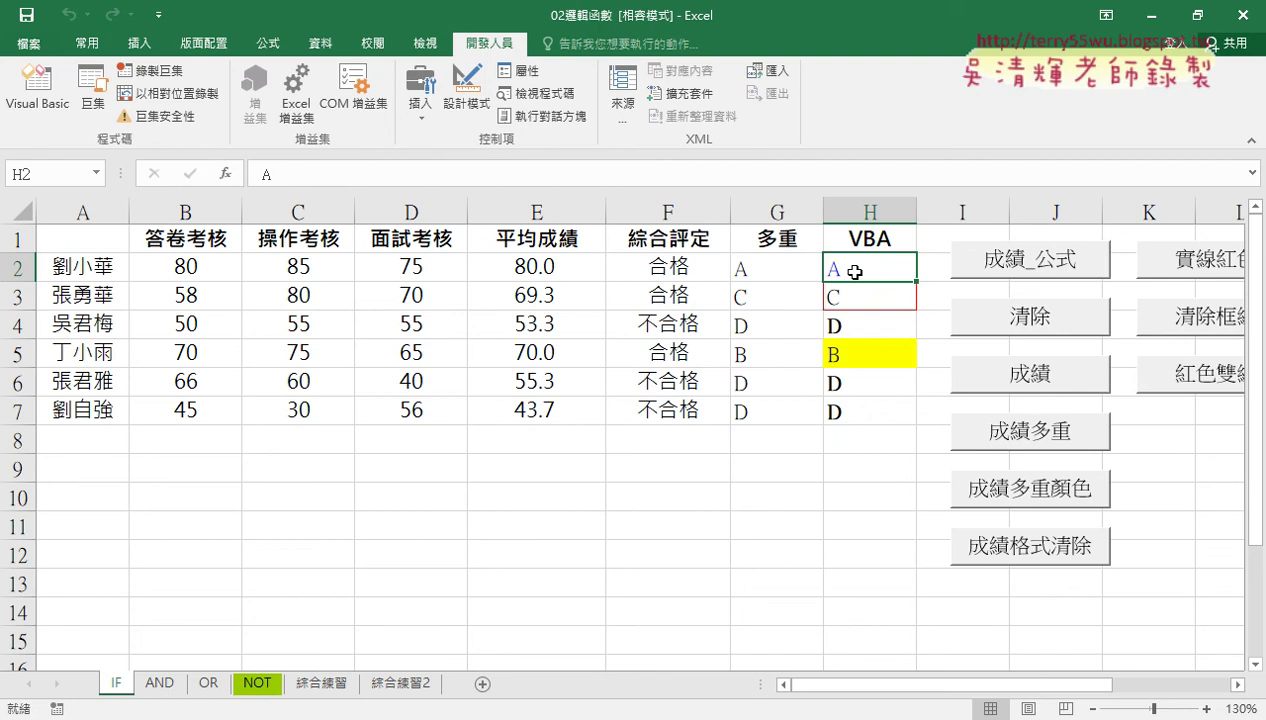
pyautogui.click(852, 344)
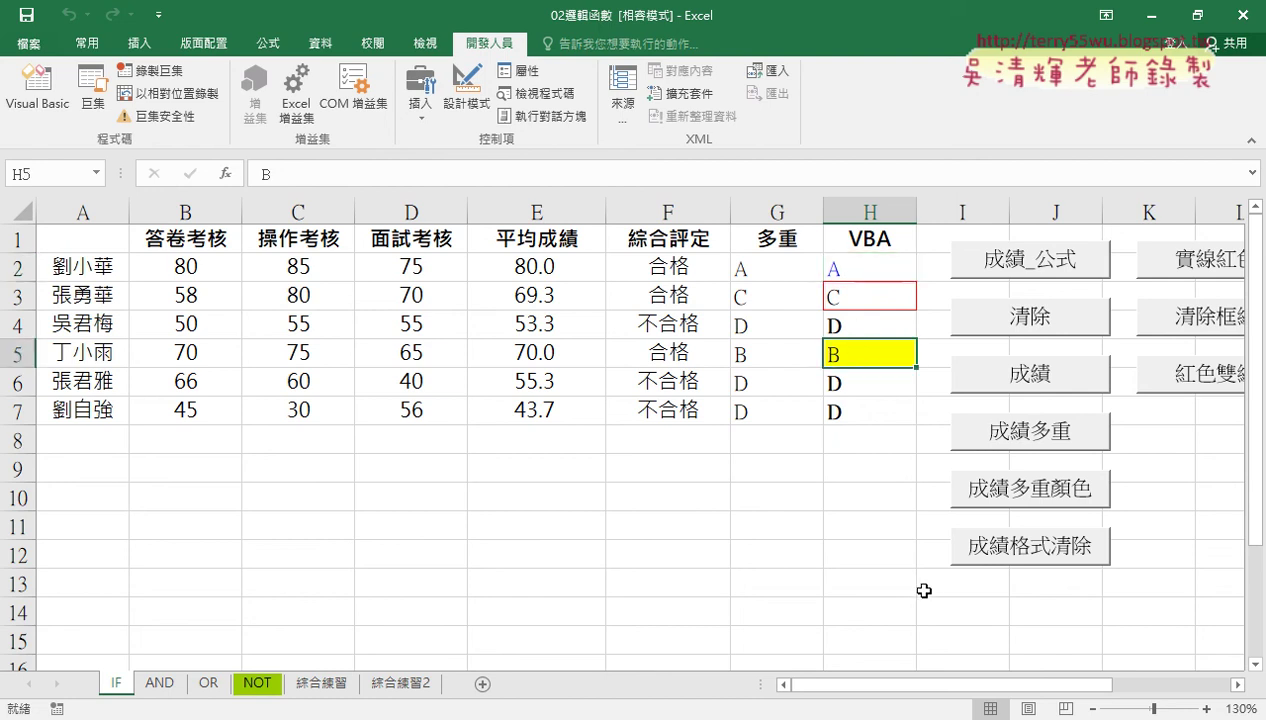
pyautogui.click(871, 300)
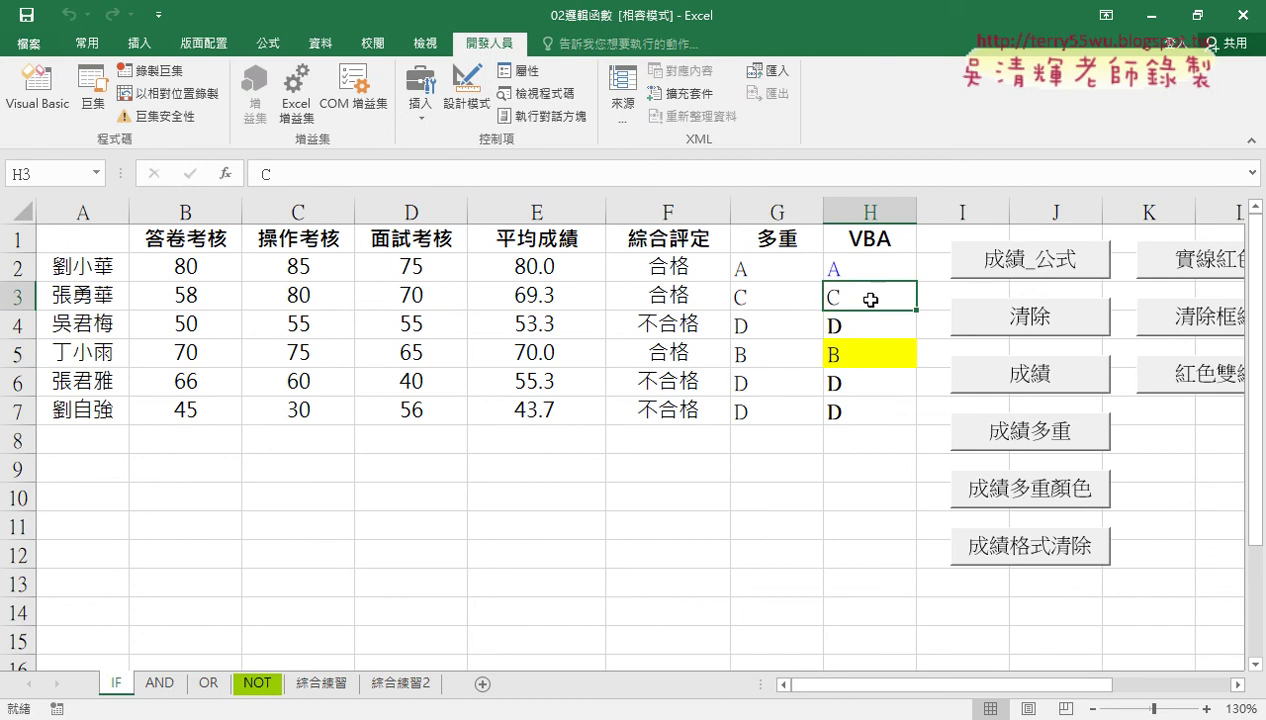
pyautogui.click(866, 328)
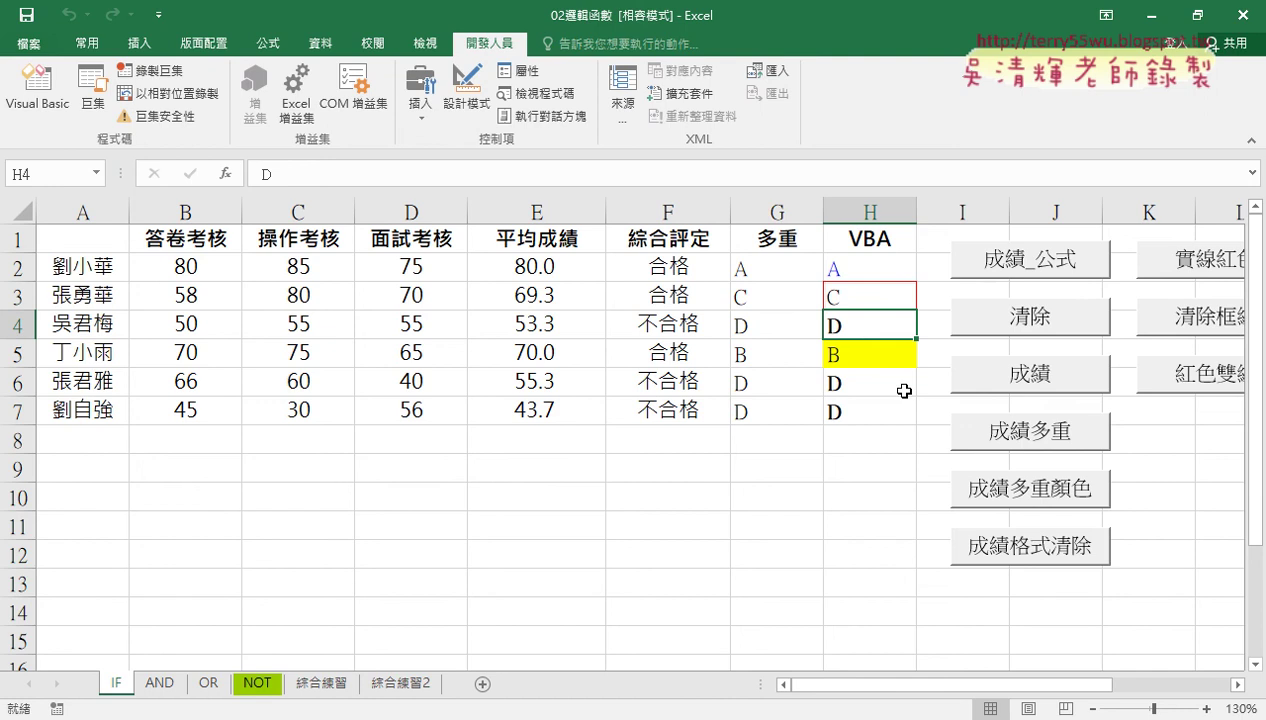
# - Clear the grades from column H and remove their leftover formatting
pyautogui.click(825, 494)
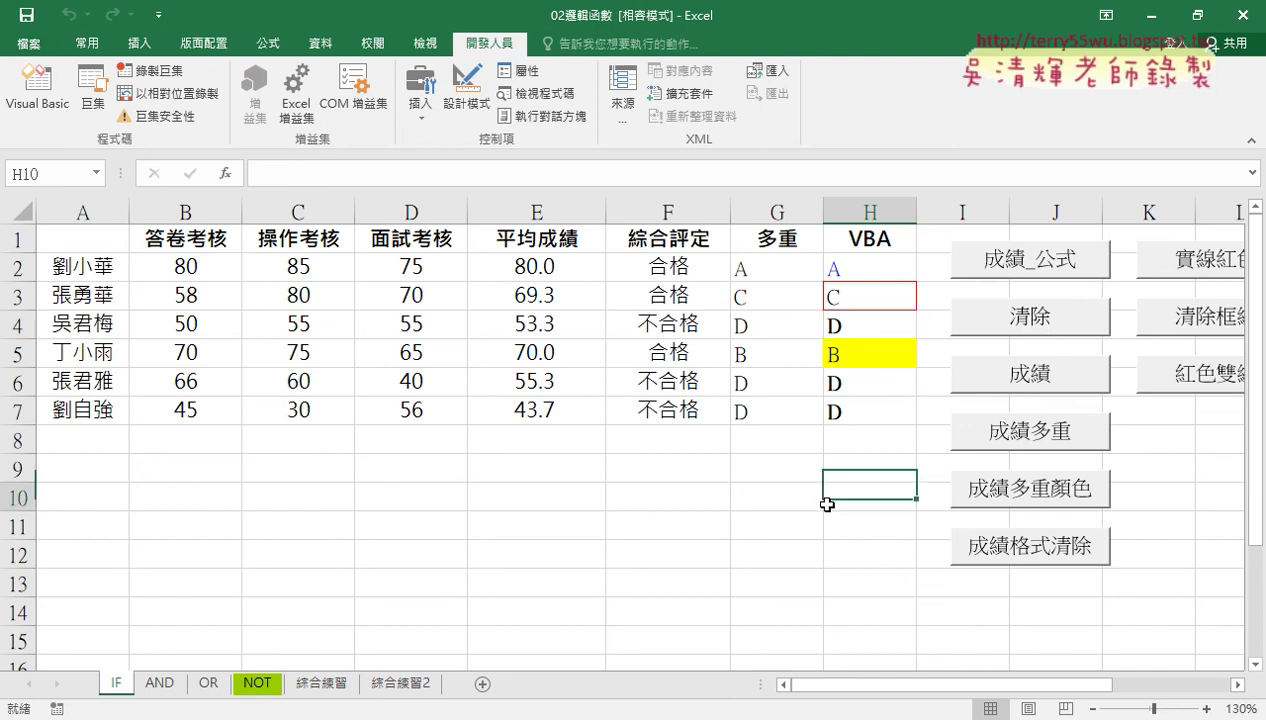
pyautogui.click(1021, 322)
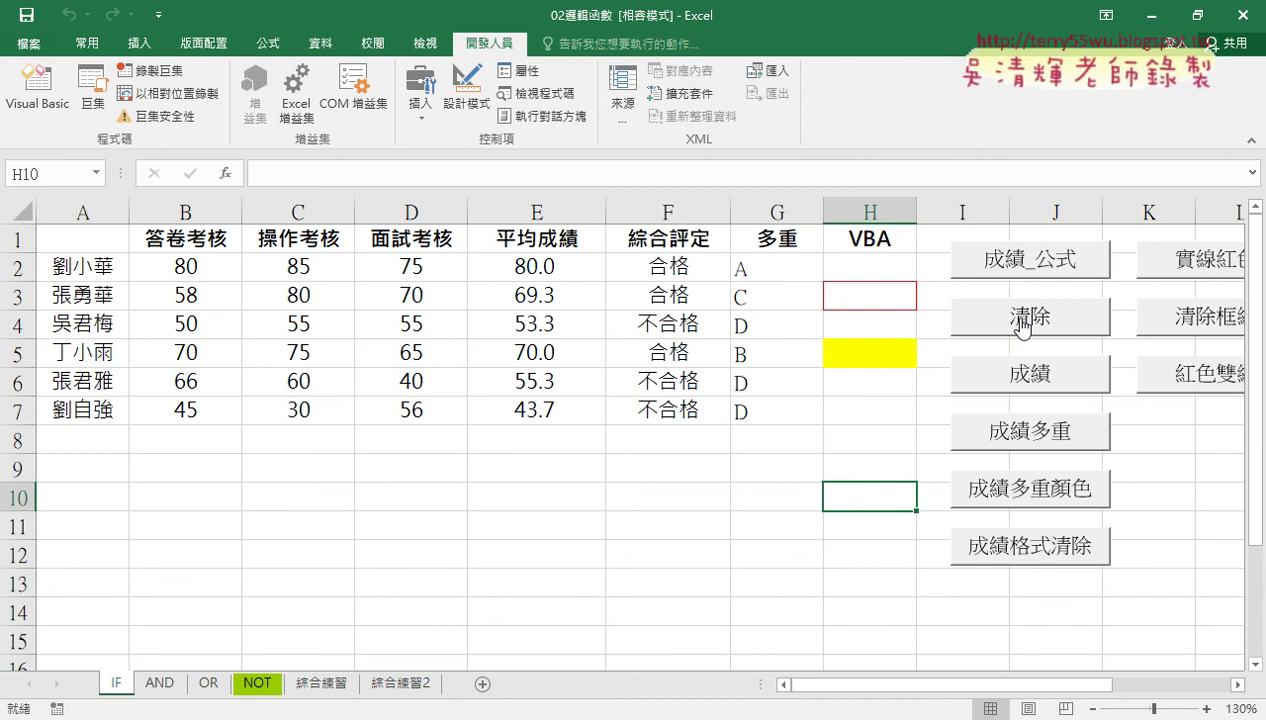
pyautogui.click(1028, 549)
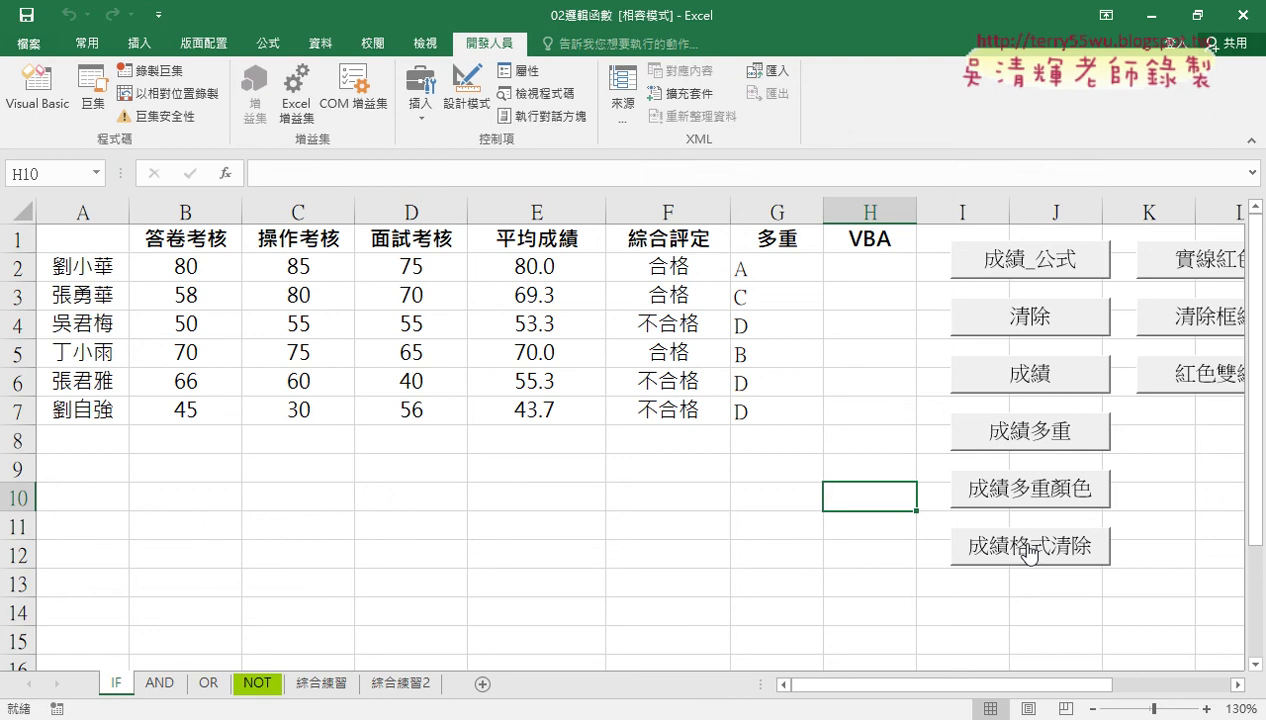
# - In Module1, find Sub 成績多重顏色 and copy its procedure name
pyautogui.click(40, 95)
pyautogui.scroll(2, 372, 349)
pyautogui.scroll(1, 372, 349)
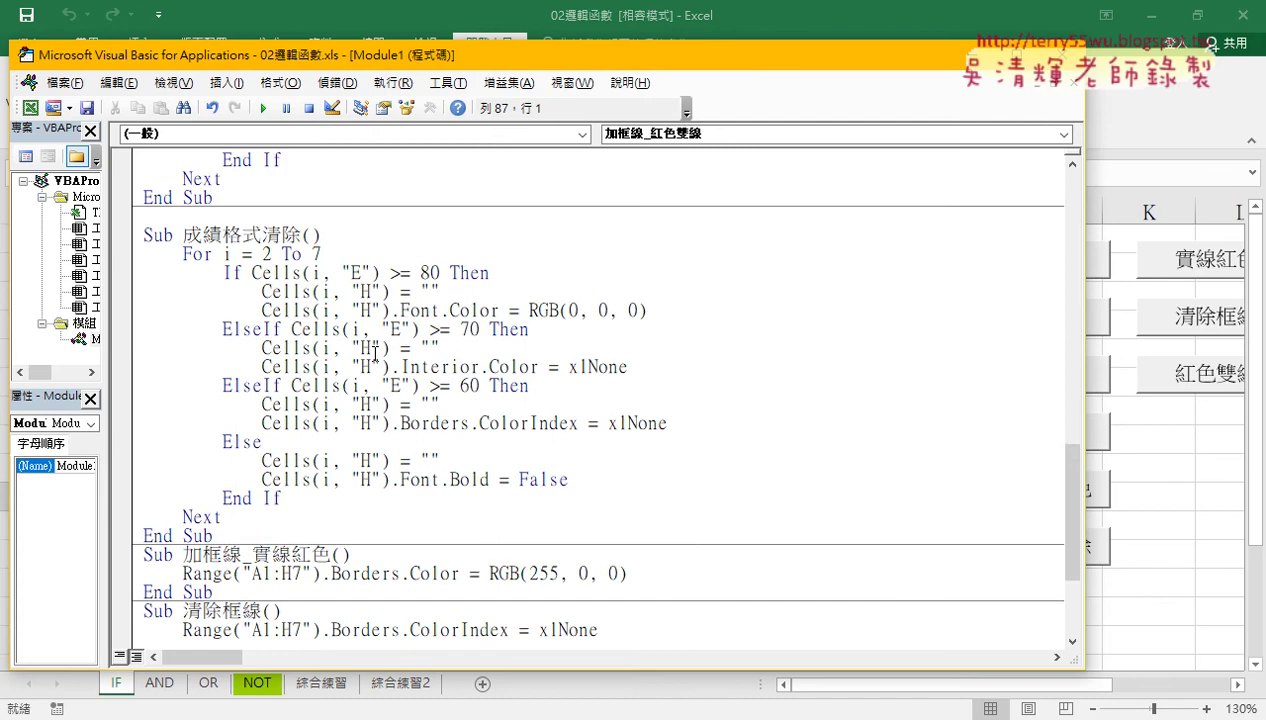
pyautogui.scroll(5, 374, 354)
pyautogui.scroll(3, 374, 354)
pyautogui.scroll(4, 374, 354)
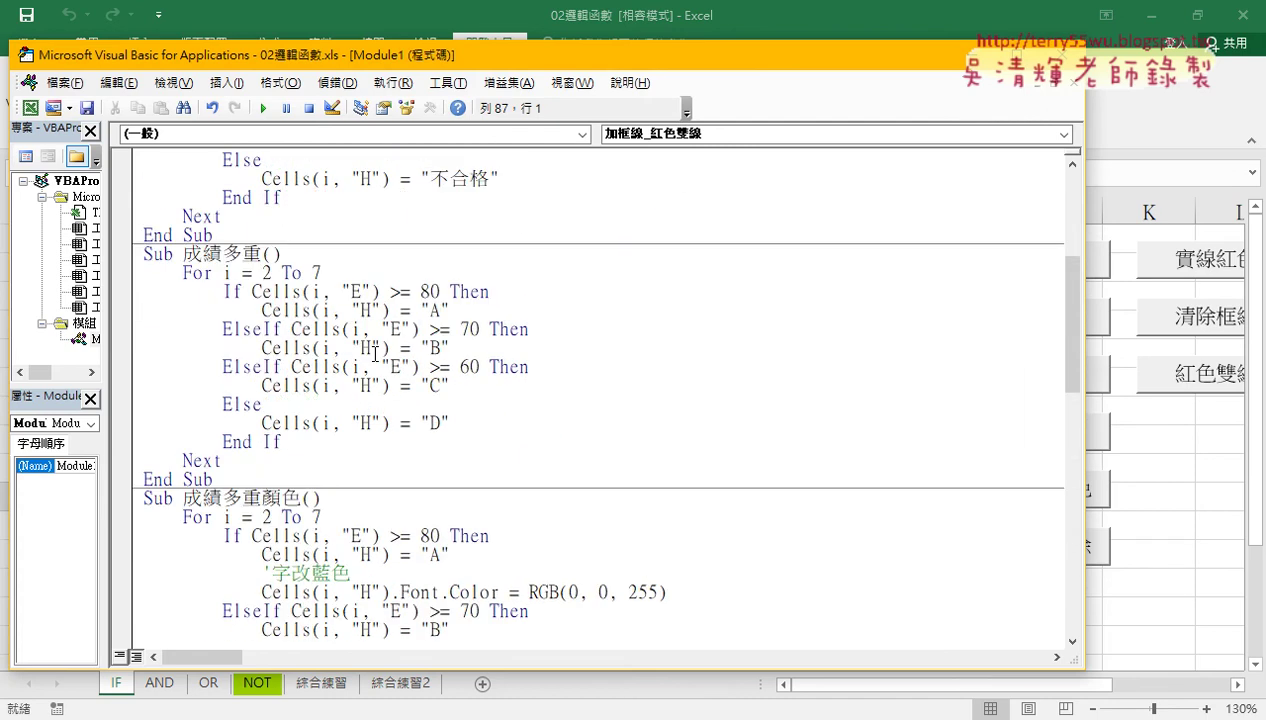
pyautogui.scroll(-1, 375, 352)
pyautogui.scroll(-1, 375, 352)
pyautogui.moveTo(283, 385); pyautogui.dragTo(182, 385)
pyautogui.click(264, 385)
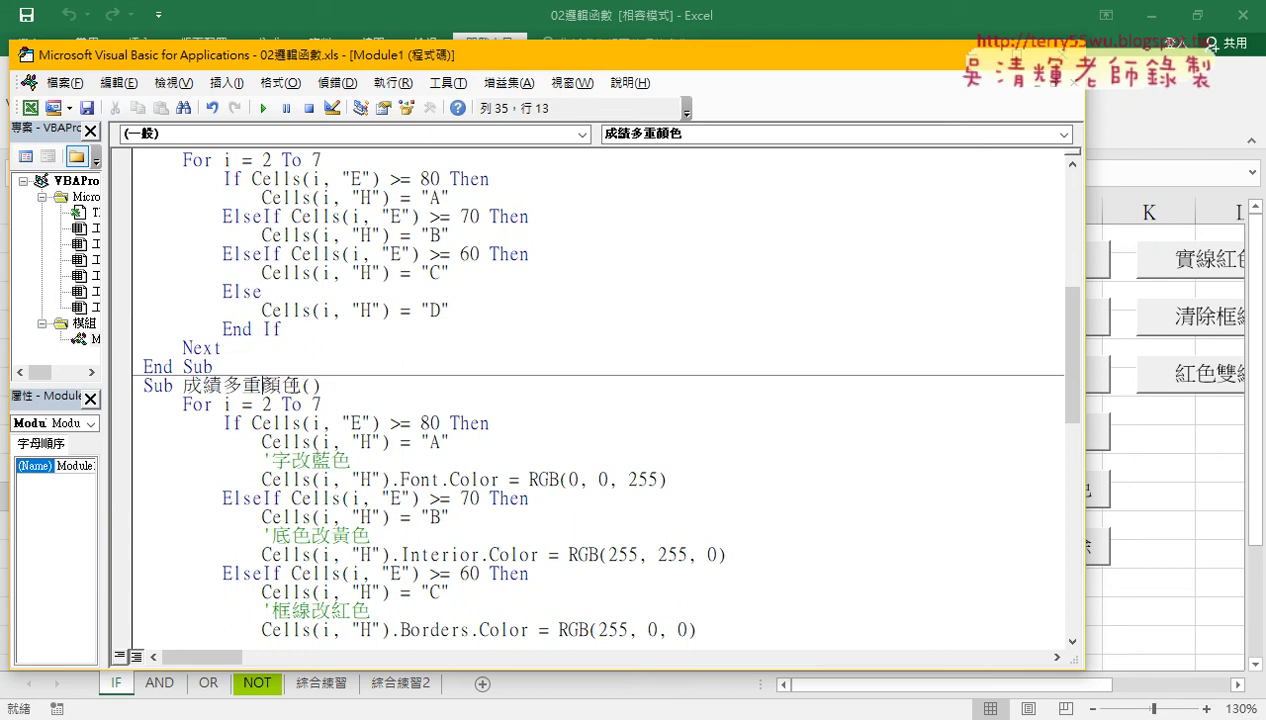
pyautogui.moveTo(300, 385); pyautogui.dragTo(182, 385)
pyautogui.rightClick(240, 386)
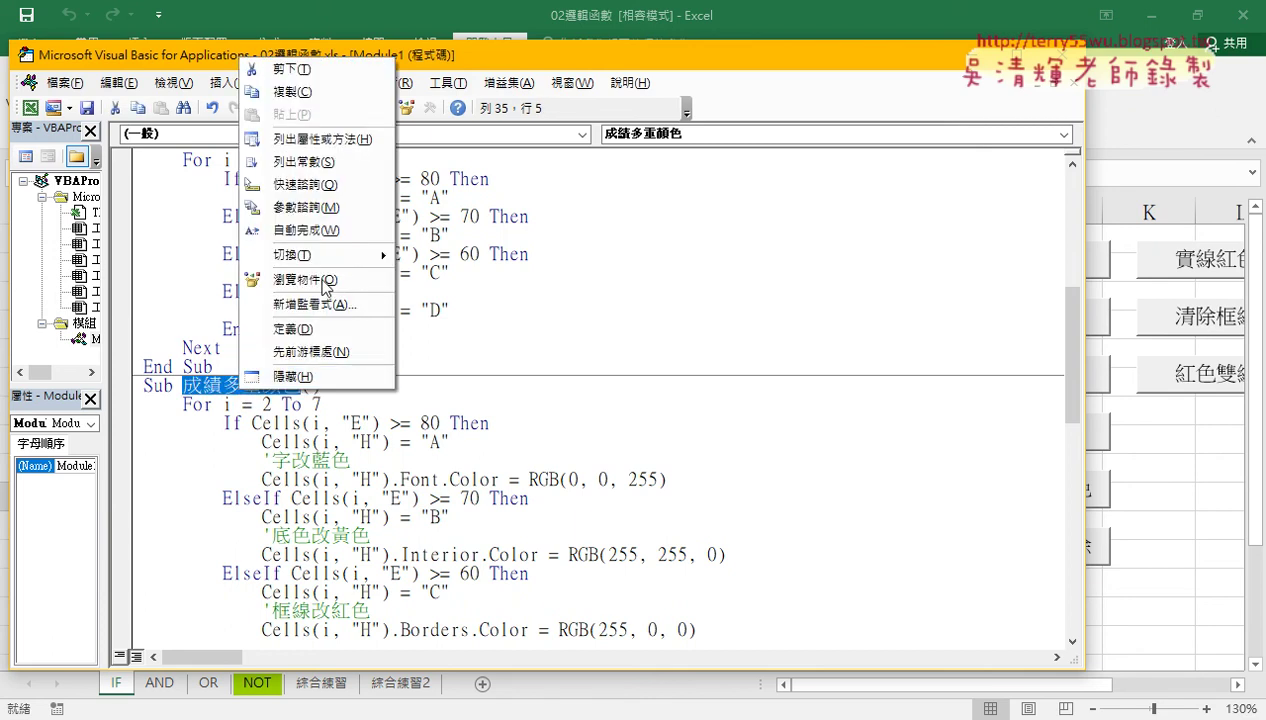
pyautogui.click(292, 91)
# - Delete the old 成績多重顏色 procedure and select the 成績多重 procedure
pyautogui.scroll(-2, 220, 500)
pyautogui.scroll(-1, 220, 560)
pyautogui.moveTo(213, 592); pyautogui.dragTo(135, 214)
pyautogui.press('Delete')
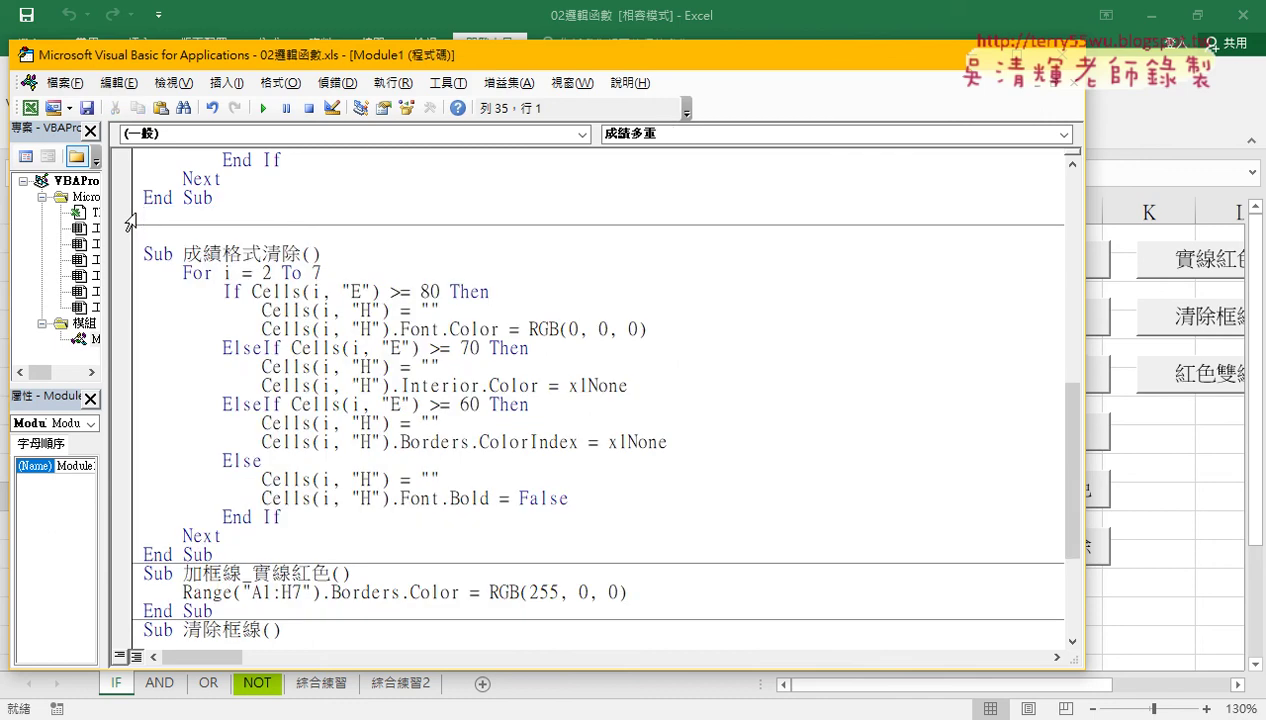
pyautogui.scroll(6, 150, 220)
pyautogui.scroll(-2, 243, 443)
pyautogui.moveTo(234, 424); pyautogui.dragTo(131, 197)
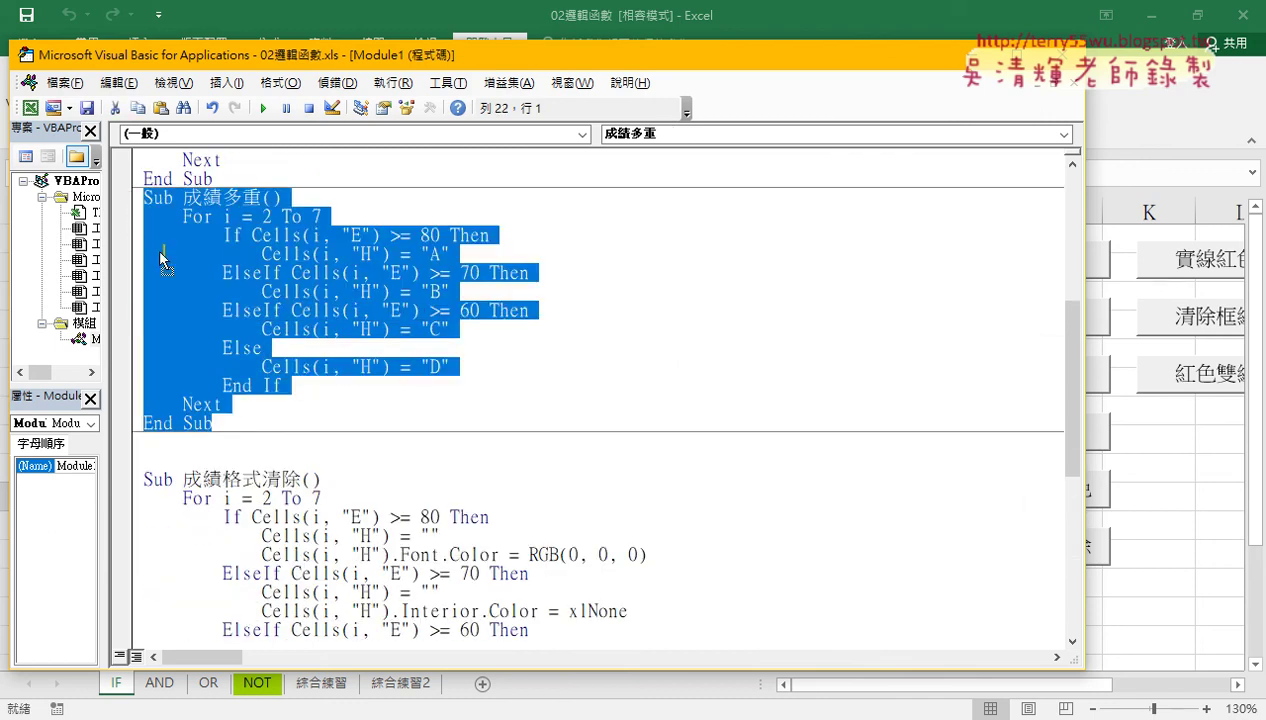
# - Paste a copy of 成績多重 below its End Sub and rename it 成績多重顏色
pyautogui.hotkey('ctrl', 'c')
pyautogui.click(161, 446)
pyautogui.hotkey('ctrl', 'v')
pyautogui.moveTo(263, 404); pyautogui.dragTo(183, 404)
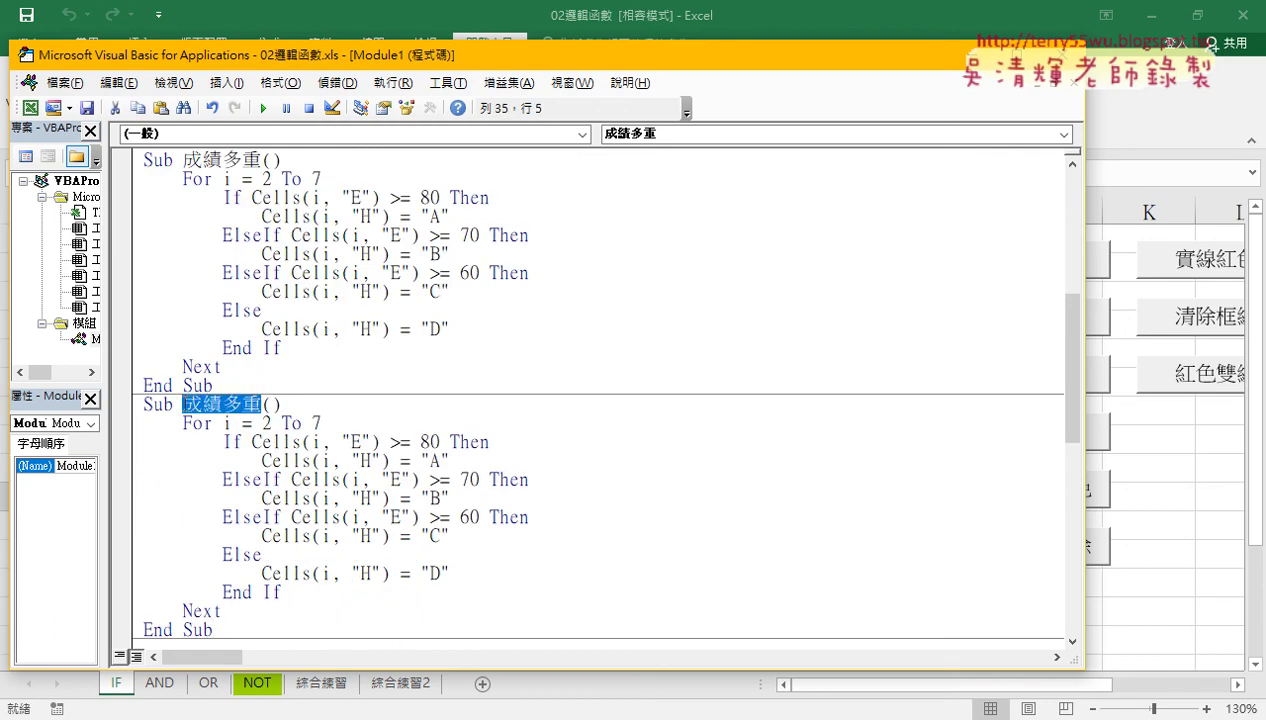
pyautogui.press('Right')
pyautogui.write('顏色')
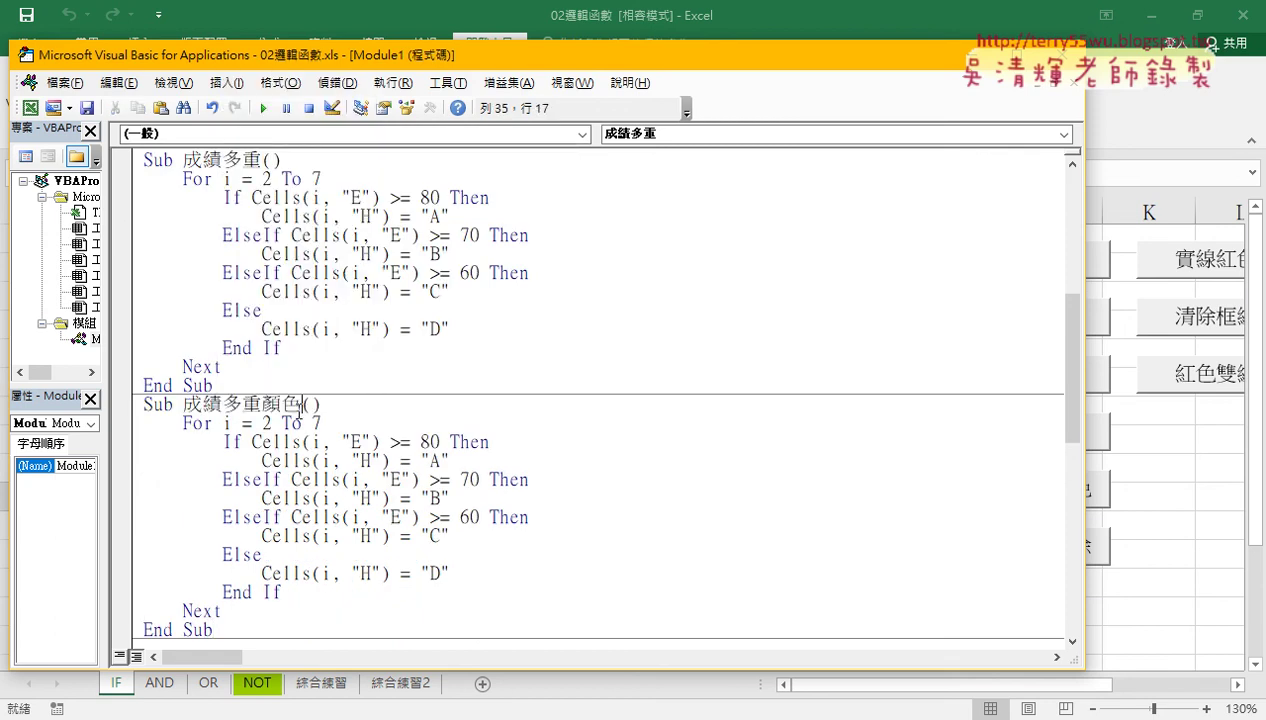
# - Narrow and move the VBA window beside the sheet, with the caret ending the A line
pyautogui.scroll(-2, 300, 410)
pyautogui.click(492, 345)
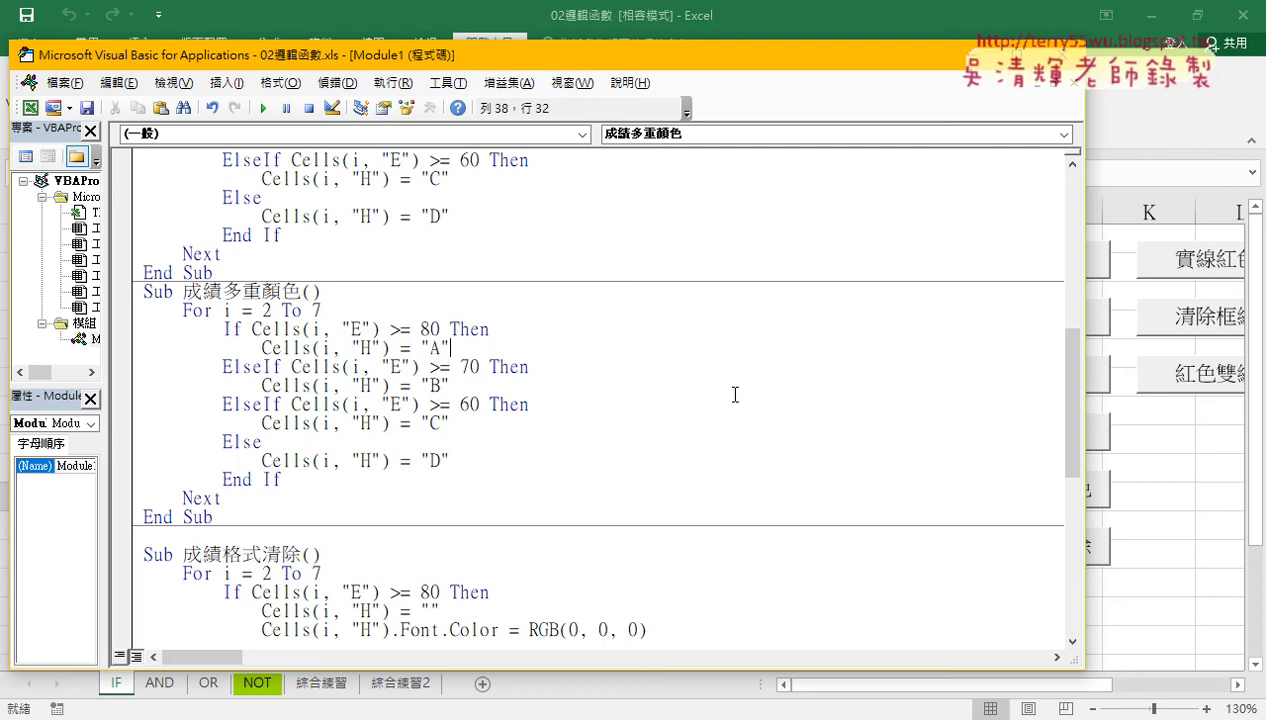
pyautogui.moveTo(1083, 413); pyautogui.dragTo(692, 411)
pyautogui.moveTo(336, 66); pyautogui.dragTo(283, 50)
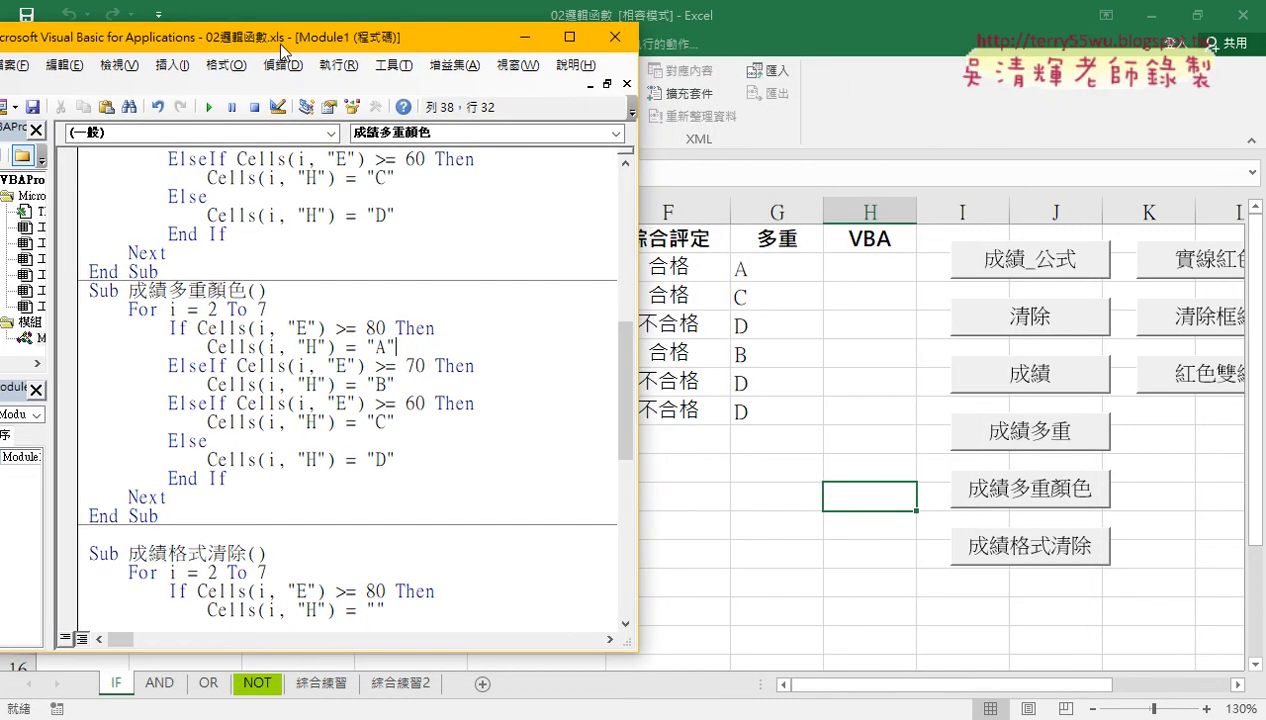
pyautogui.moveTo(398, 345); pyautogui.dragTo(207, 345)
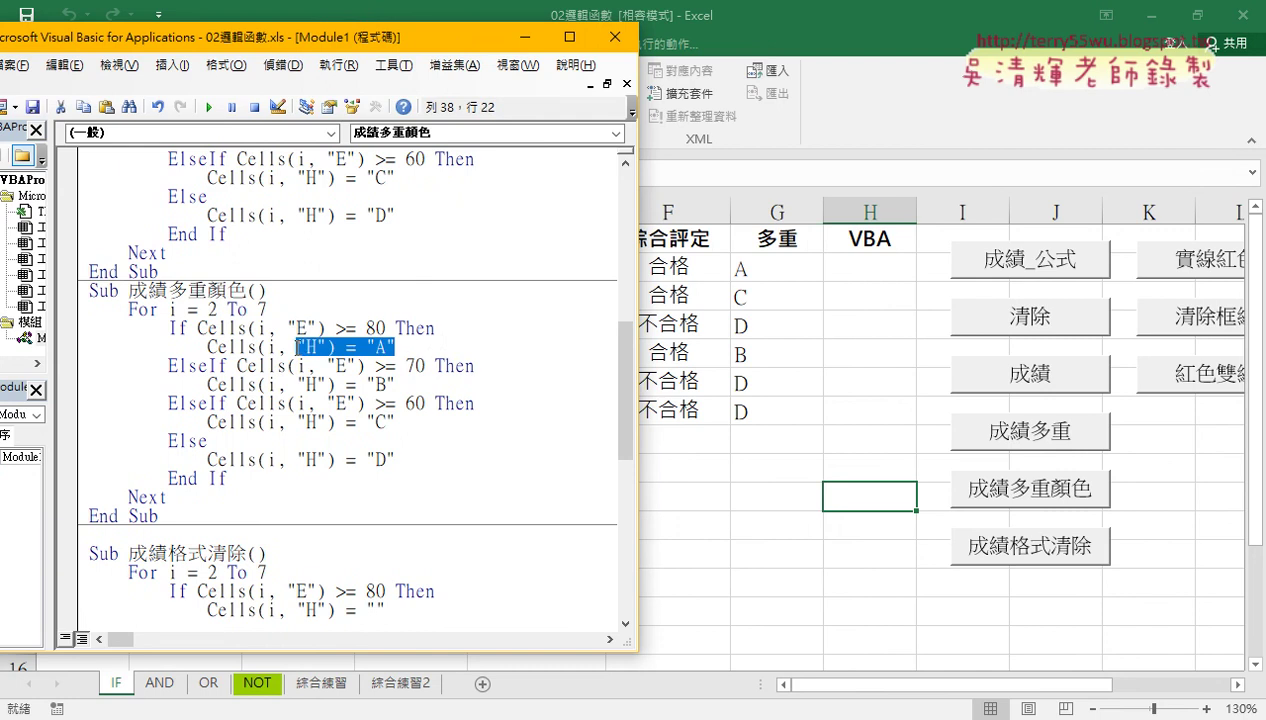
pyautogui.click(432, 345)
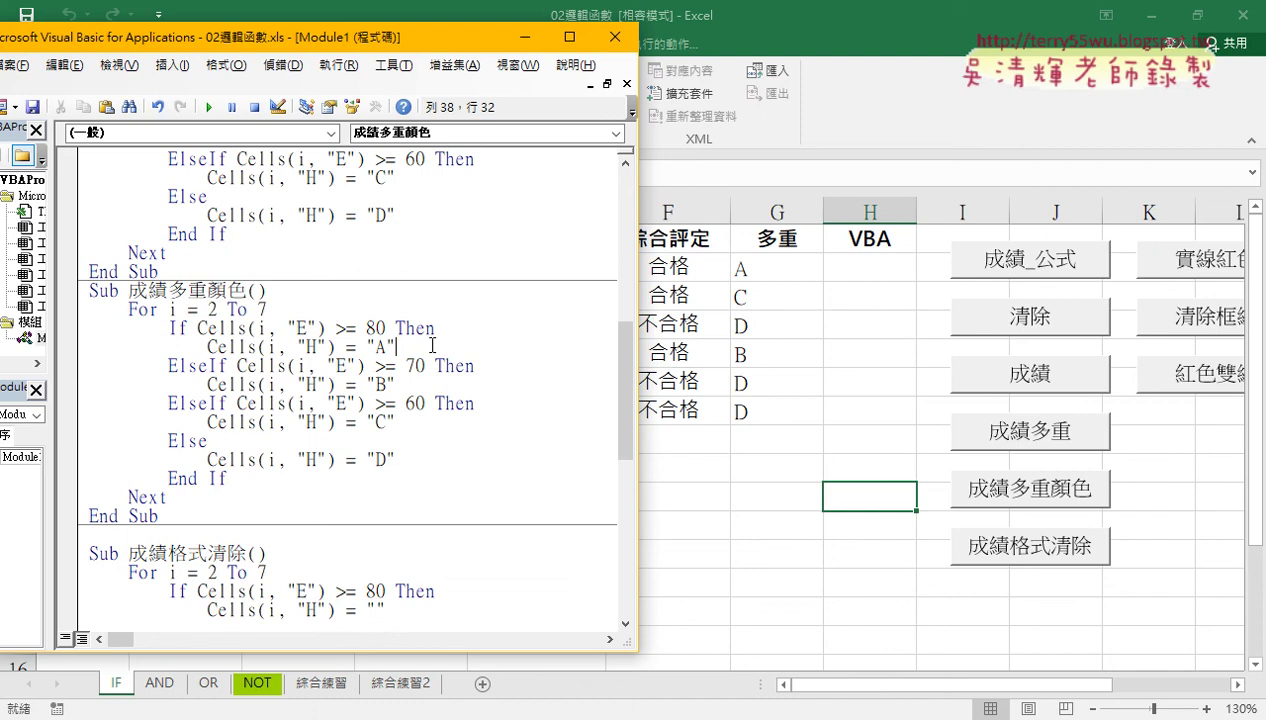
# - Under the A grade line, start a new line reading Cells(i, "H").font.color=
pyautogui.press('Return')
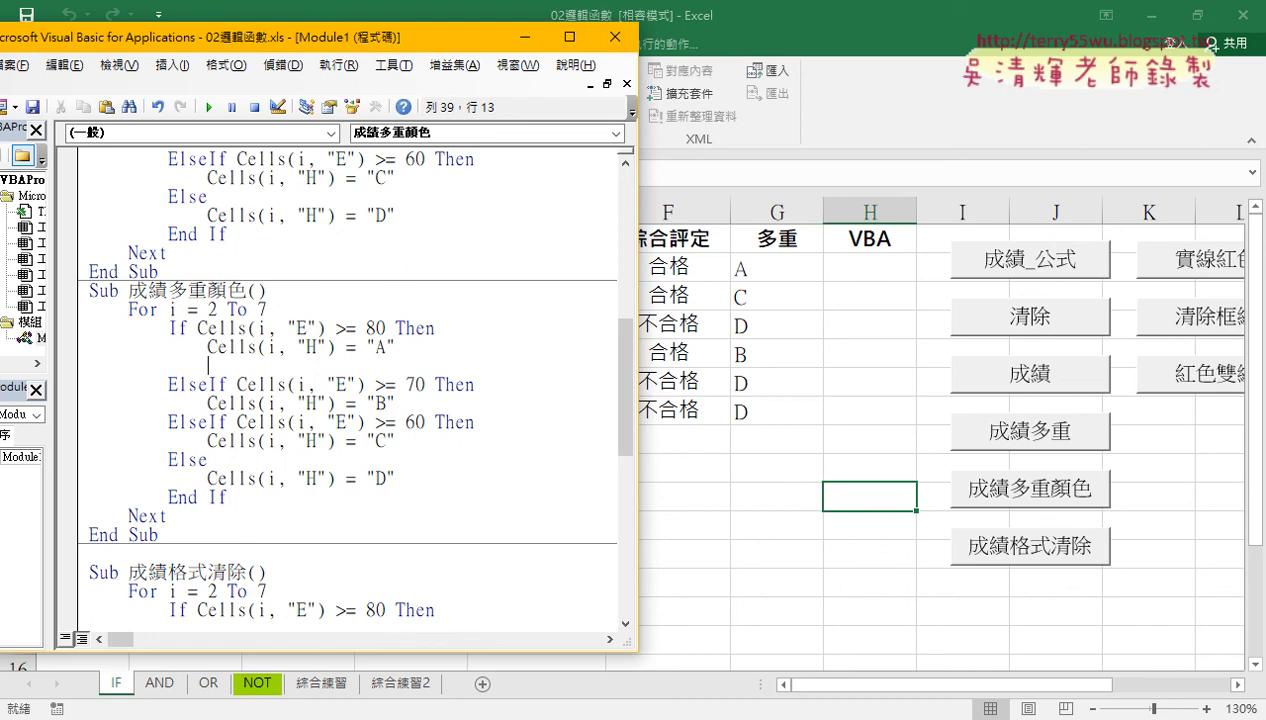
pyautogui.moveTo(207, 348)
pyautogui.mouseDown()
pyautogui.moveTo(334, 349)
pyautogui.moveTo(265, 378)
pyautogui.mouseUp()
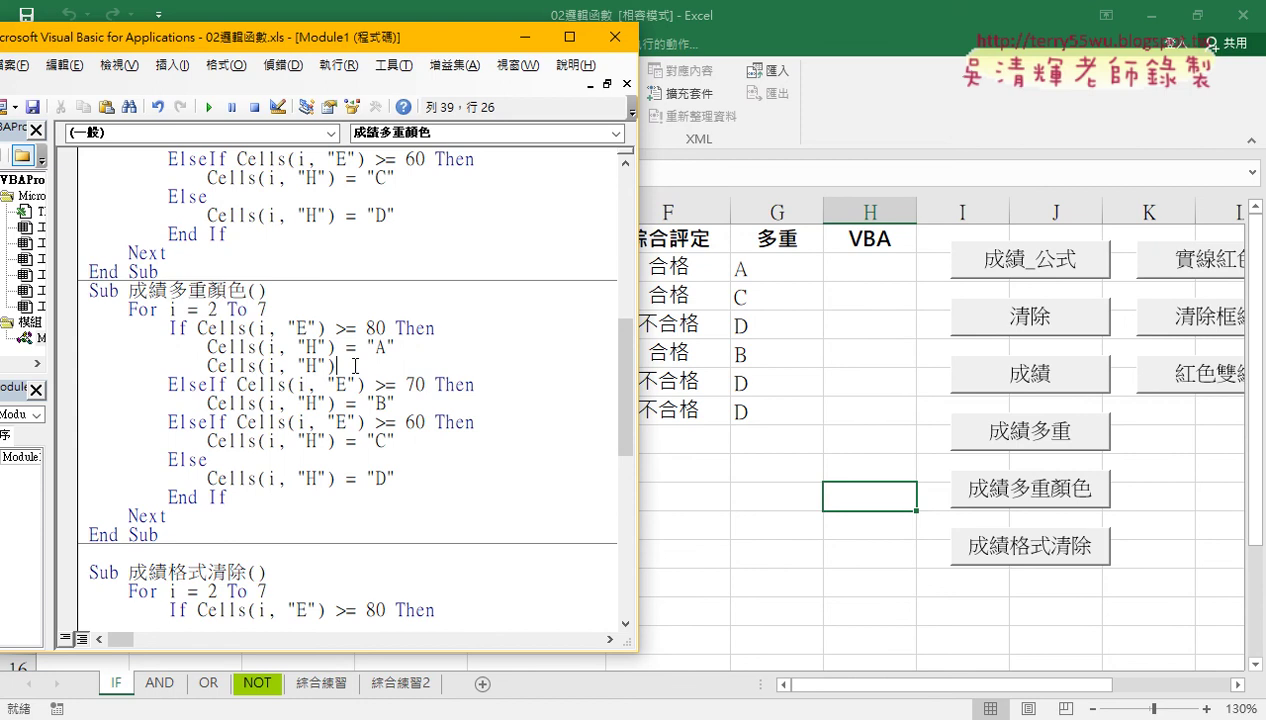
pyautogui.write('.')
pyautogui.write('in')
pyautogui.press('Escape')
pyautogui.write('font')
pyautogui.write('.')
pyautogui.write('cl')
pyautogui.write('o')
pyautogui.write('r')
pyautogui.press('Left')
pyautogui.press('Left')
pyautogui.press('Left')
pyautogui.write('o')
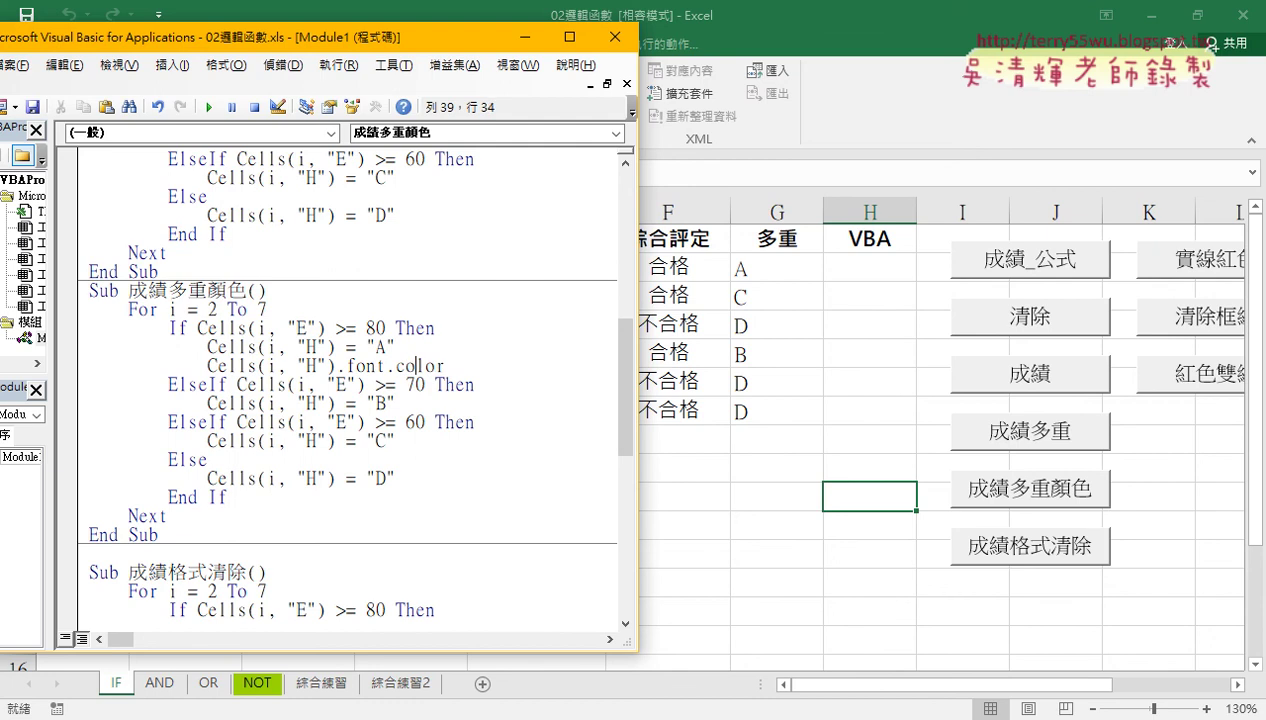
pyautogui.press('End')
pyautogui.write('=')
pyautogui.click(259, 366)
pyautogui.moveTo(259, 366); pyautogui.dragTo(547, 368)
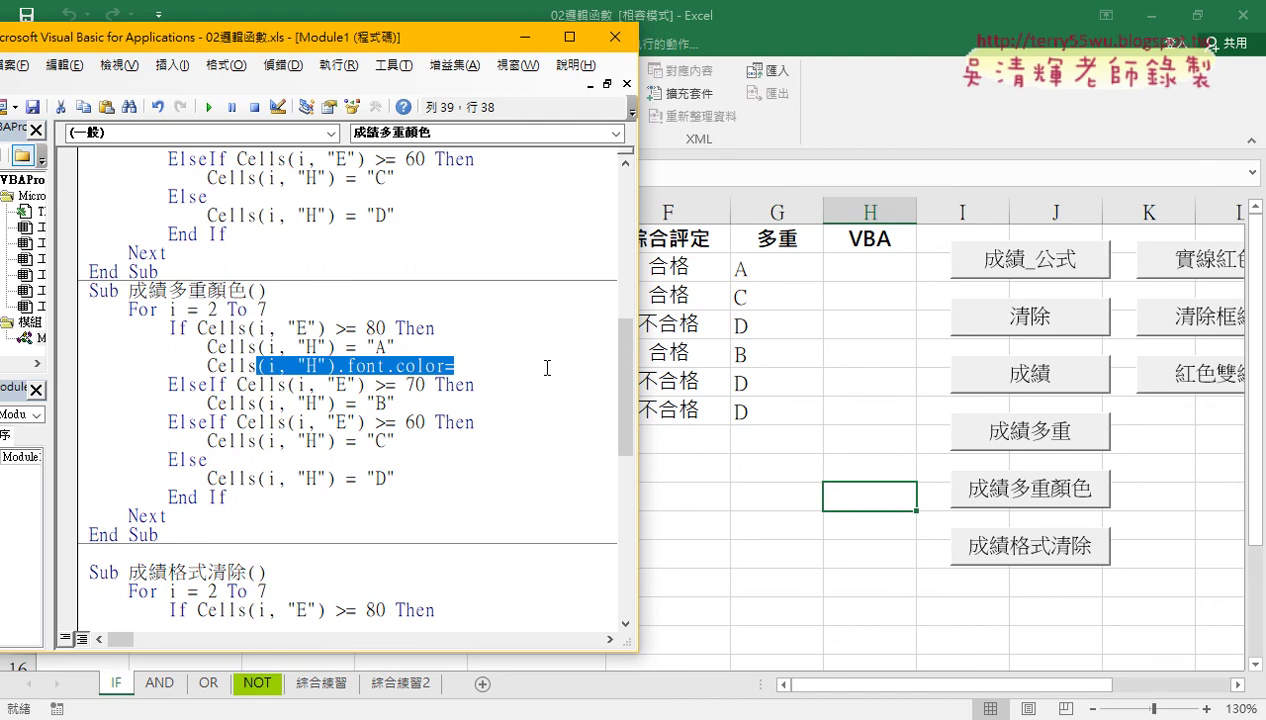
# - Rebuild the colour line as Cells(i, "H").Font.Color using the copied cell reference
pyautogui.press('BackSpace')
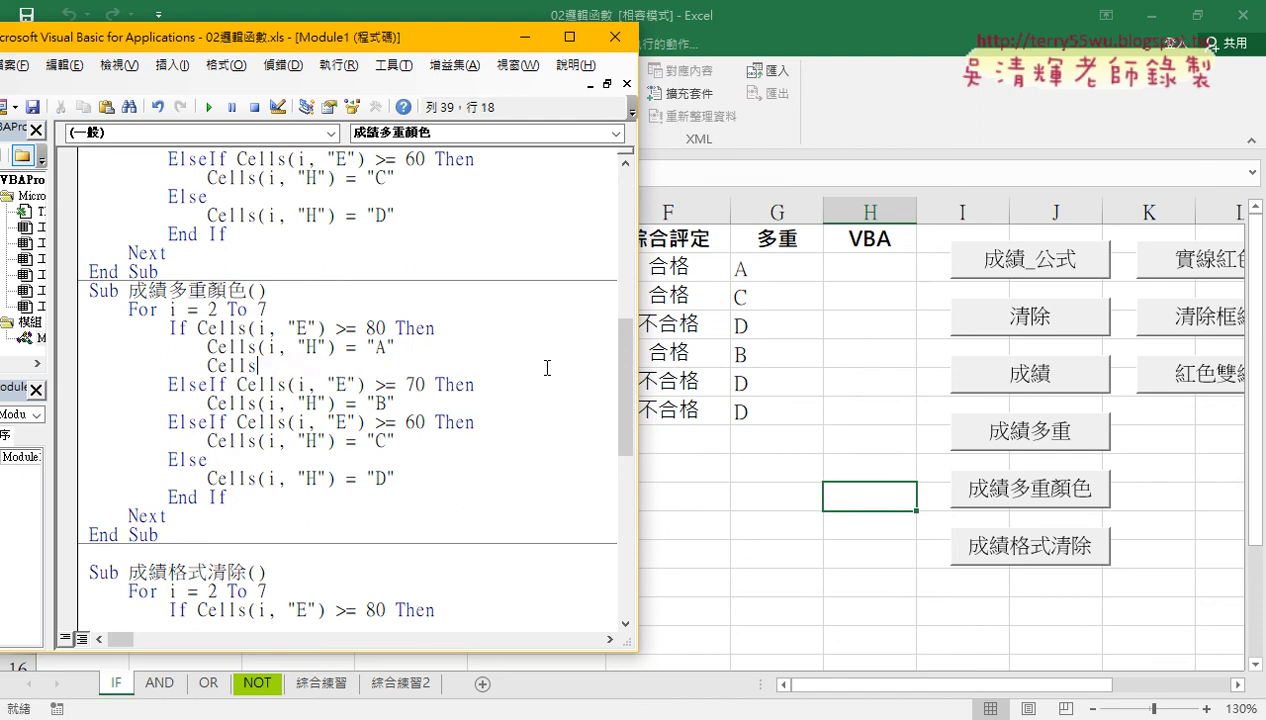
pyautogui.write('.')
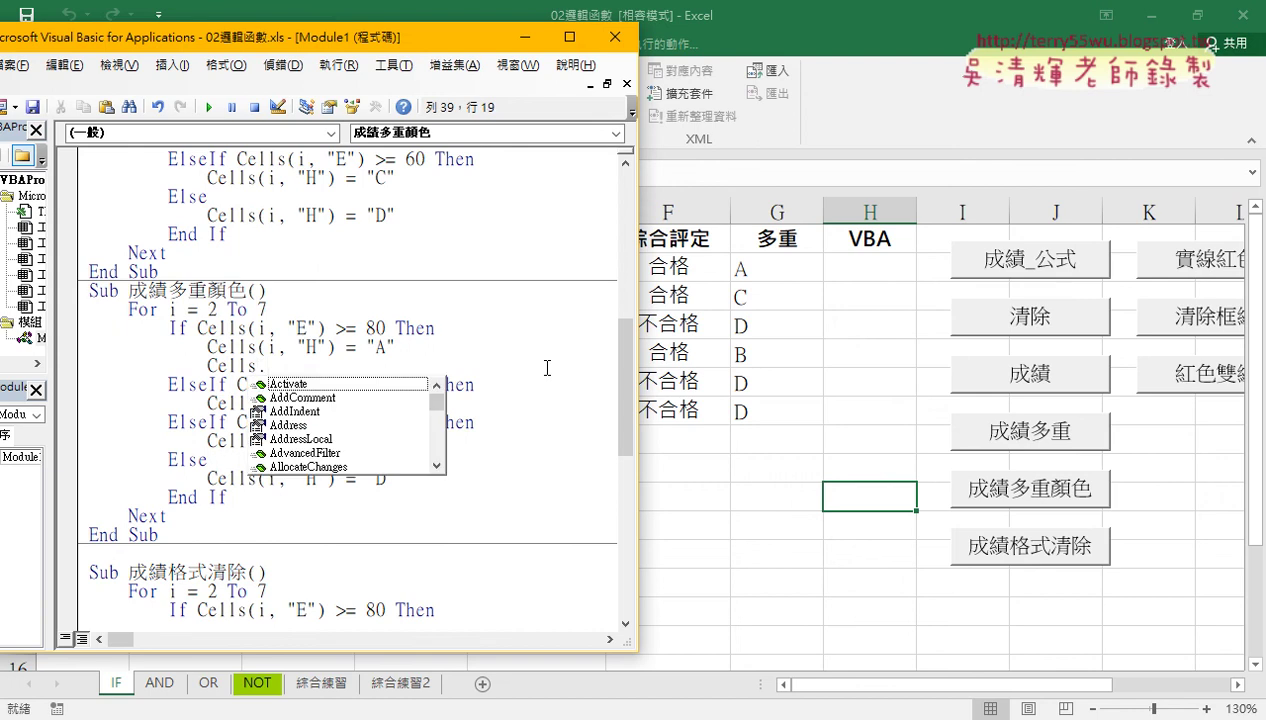
pyautogui.write('fon')
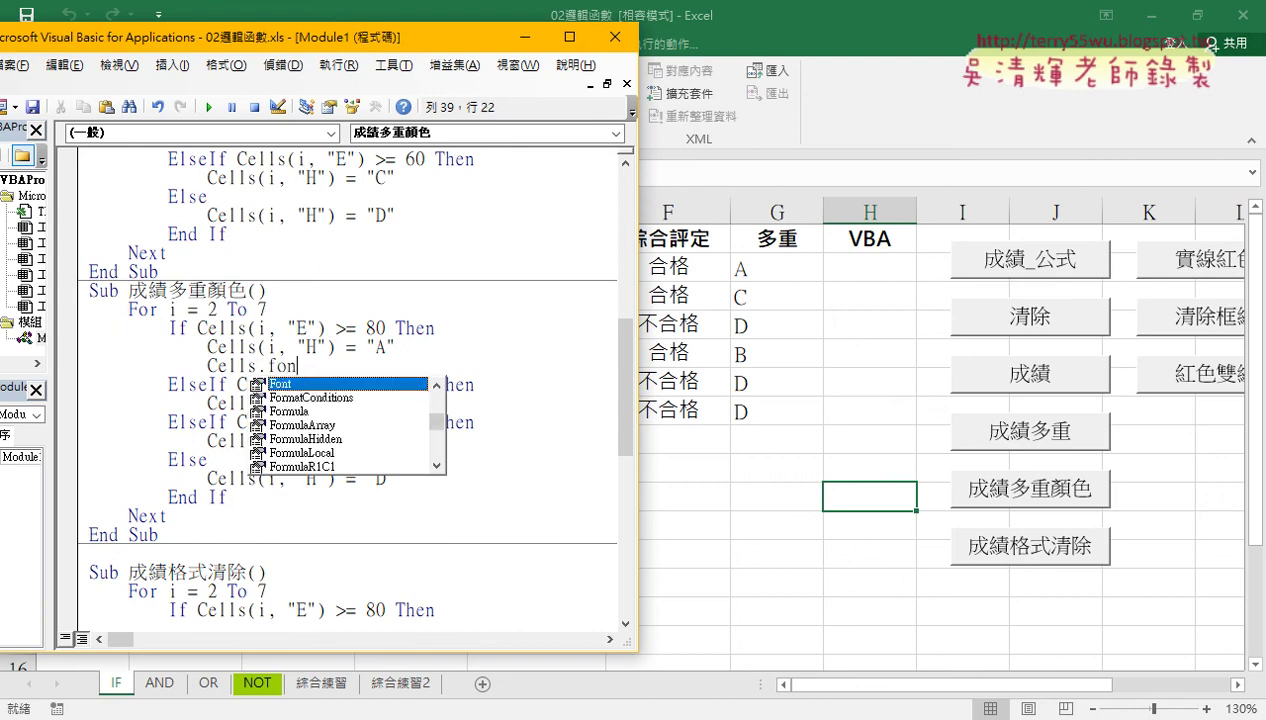
pyautogui.write('t.')
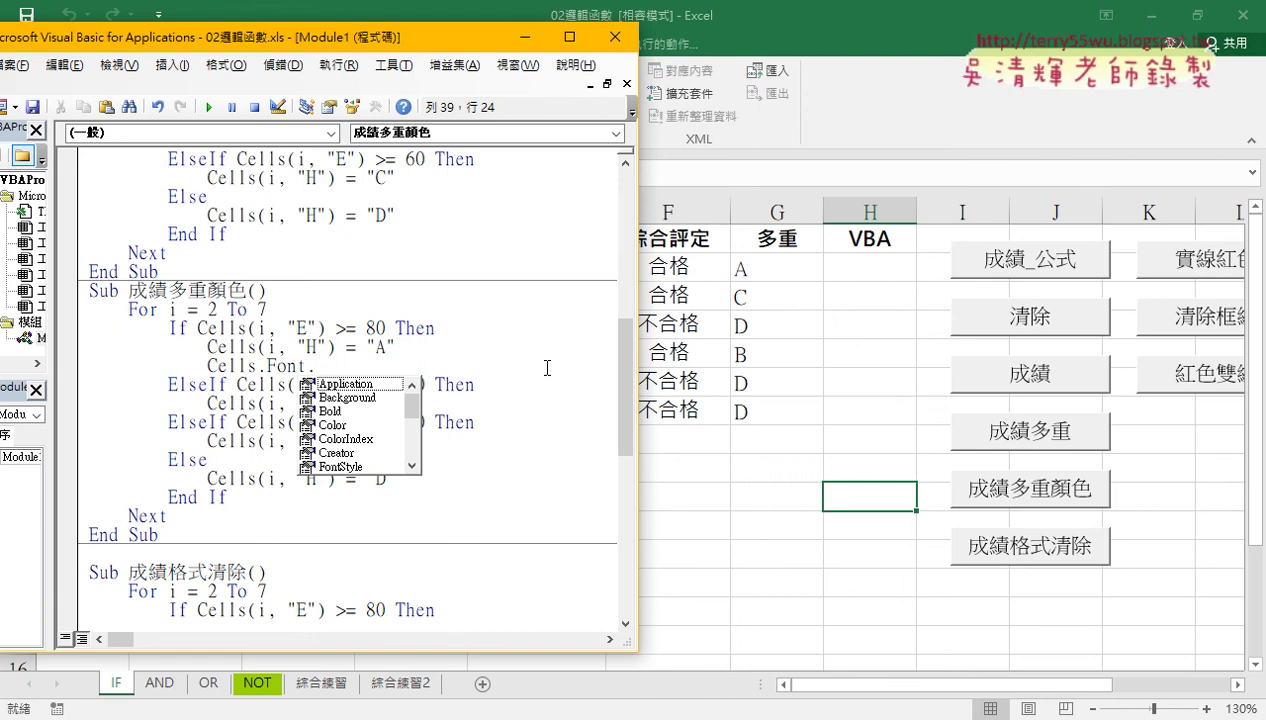
pyautogui.write('c')
pyautogui.press('Tab')
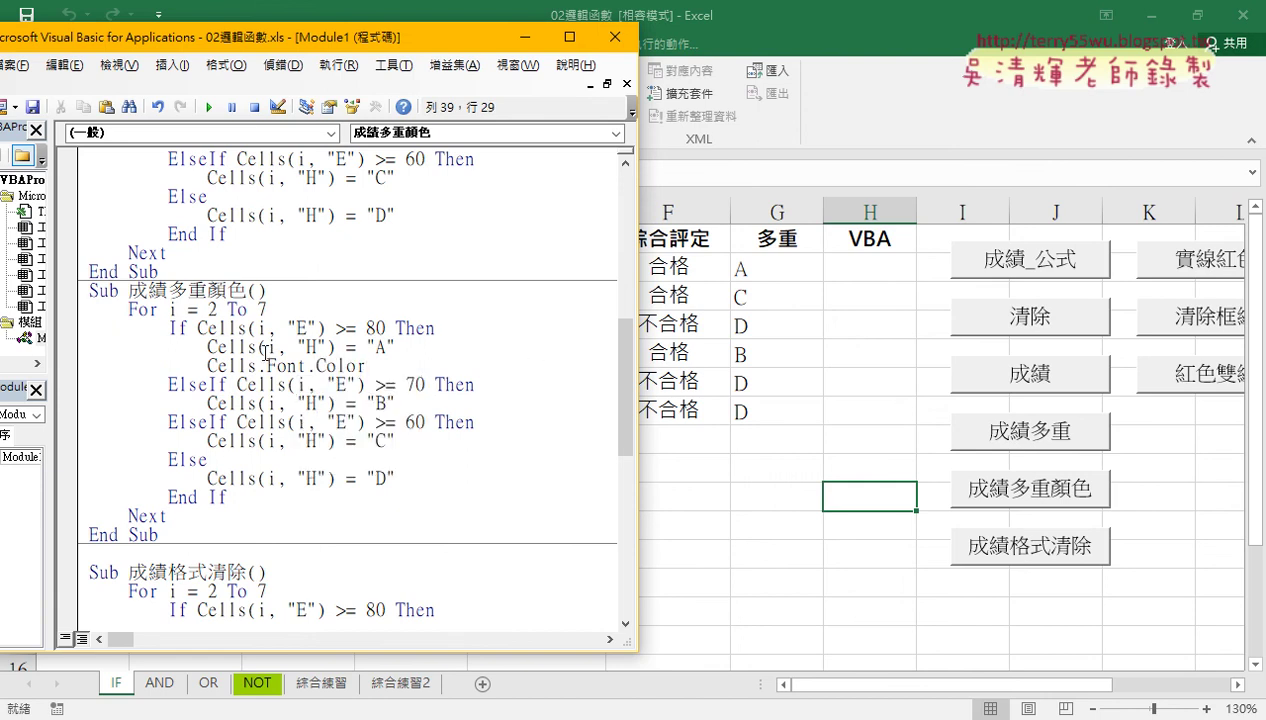
pyautogui.moveTo(257, 346); pyautogui.dragTo(336, 346)
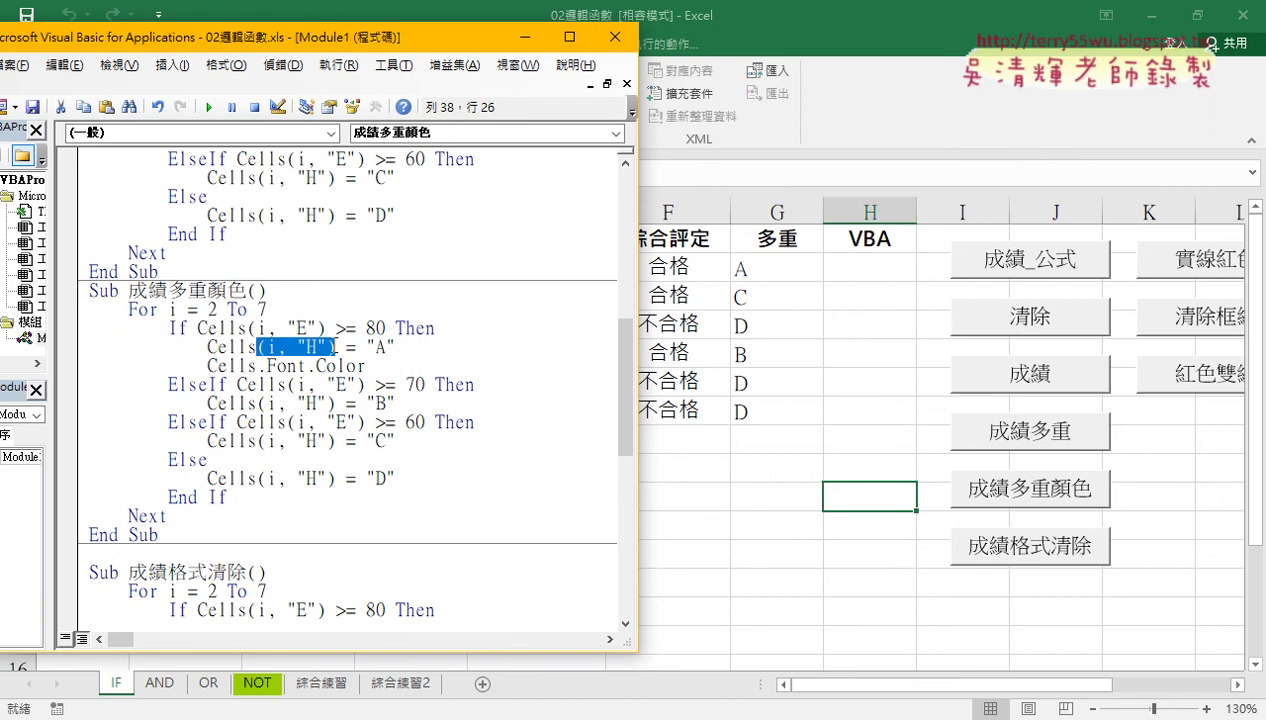
pyautogui.hotkey('ctrl', 'c')
pyautogui.click(258, 366)
pyautogui.hotkey('ctrl', 'v')
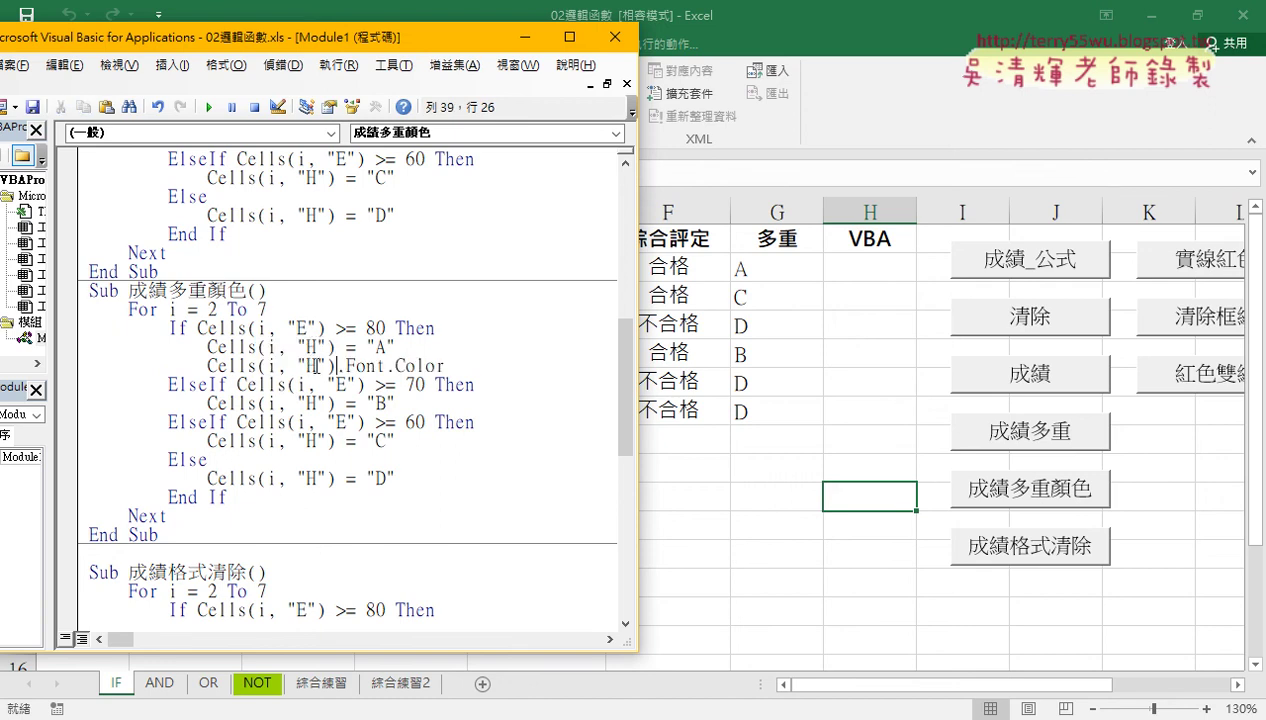
# - Complete the A line's font colour with =rgb(0,0,255) for blue
pyautogui.doubleClick(212, 366)
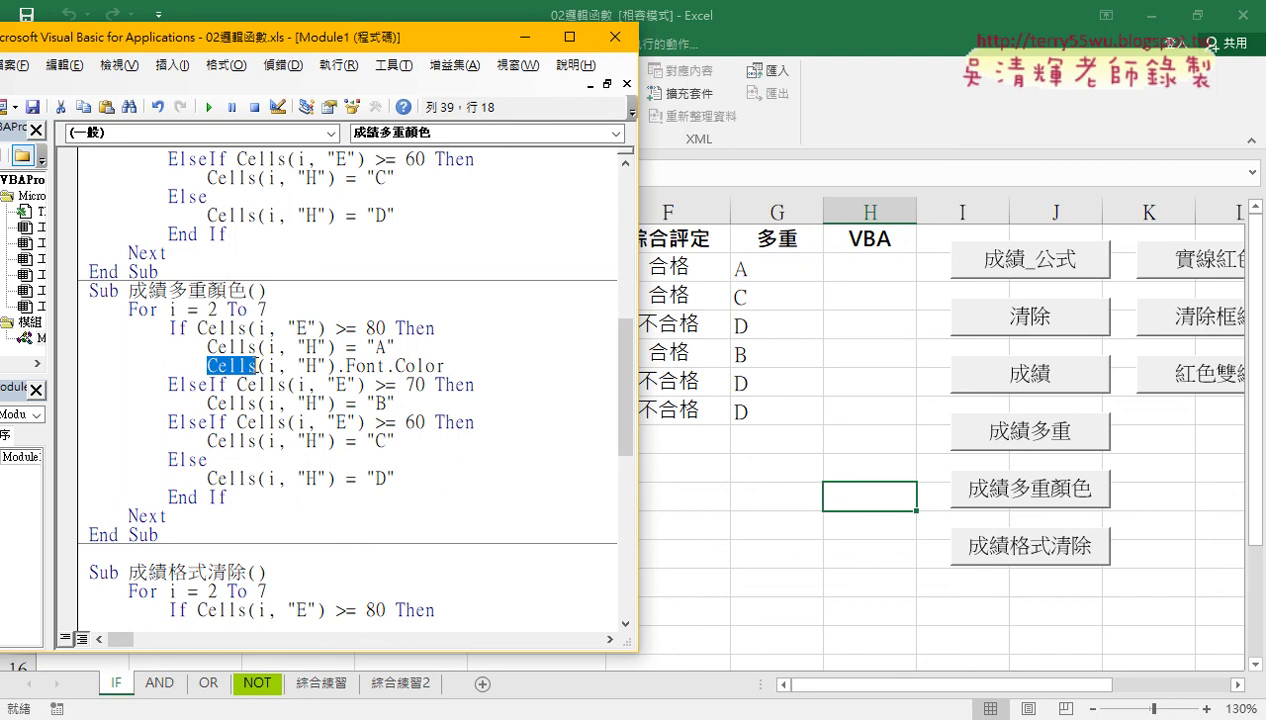
pyautogui.moveTo(336, 365); pyautogui.dragTo(257, 365)
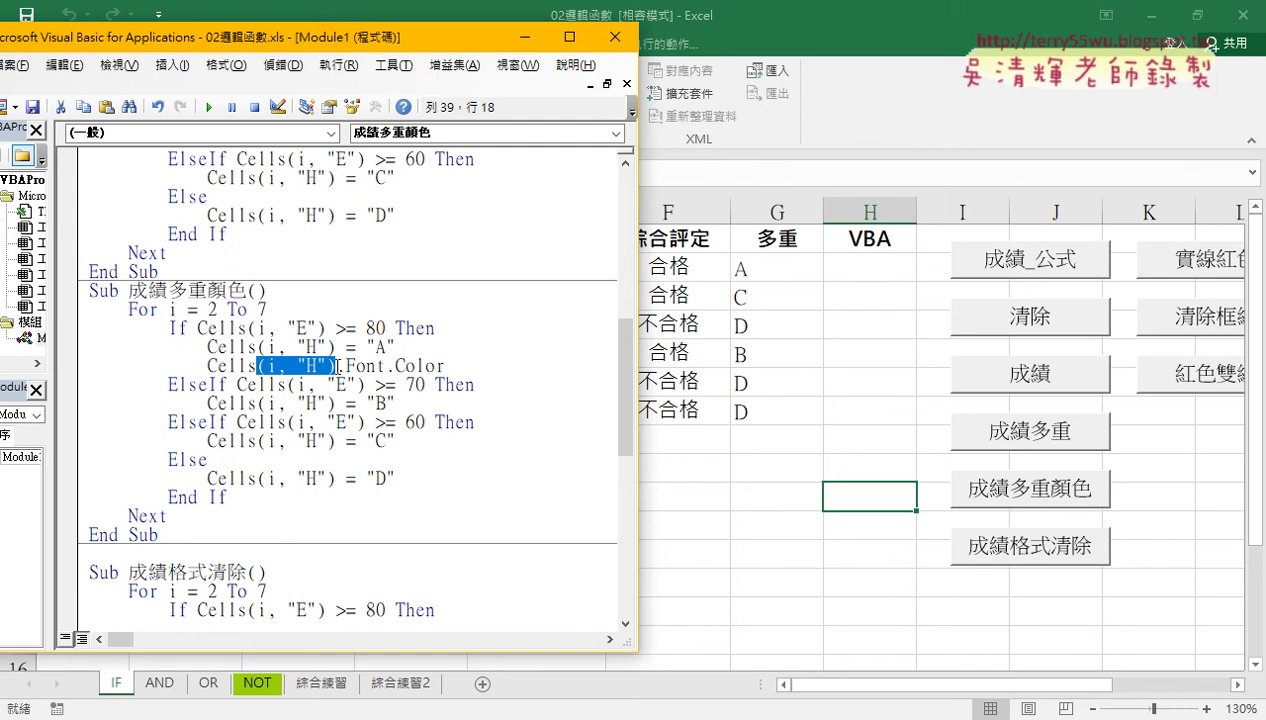
pyautogui.moveTo(336, 365); pyautogui.dragTo(444, 365)
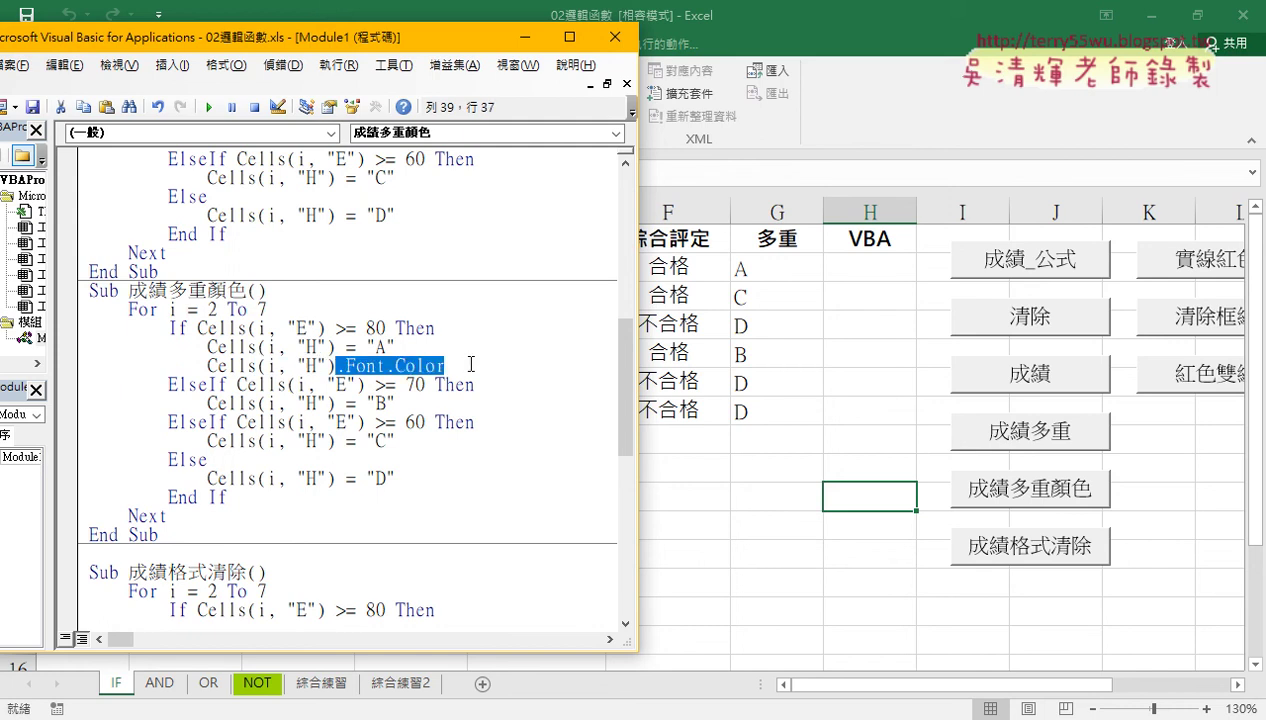
pyautogui.write('.')
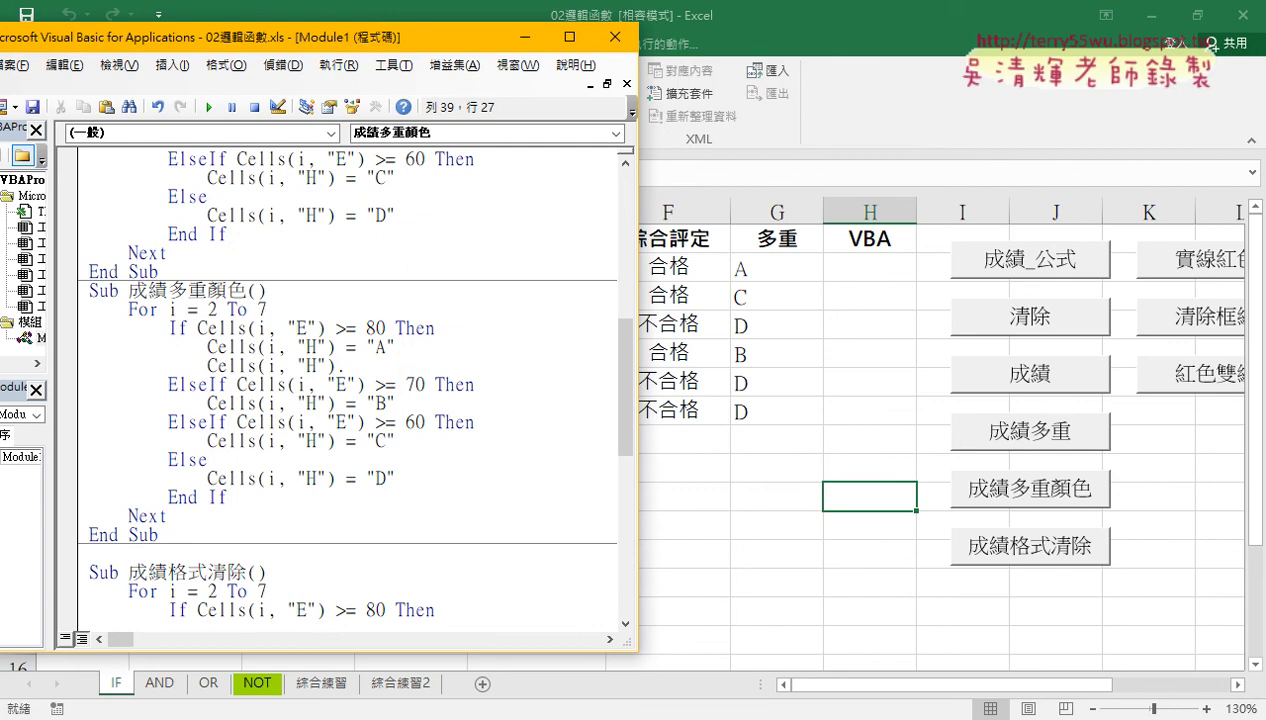
pyautogui.hotkey('ctrl', 'z')
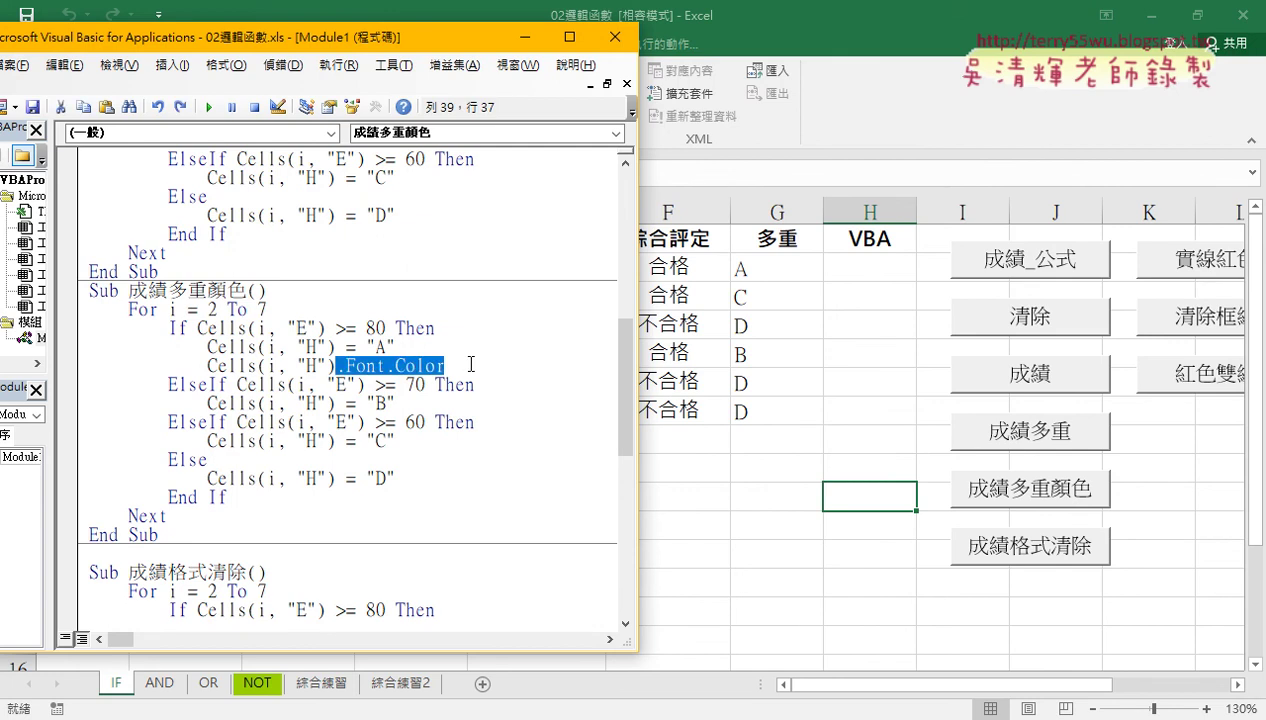
pyautogui.click(471, 365)
pyautogui.write('=')
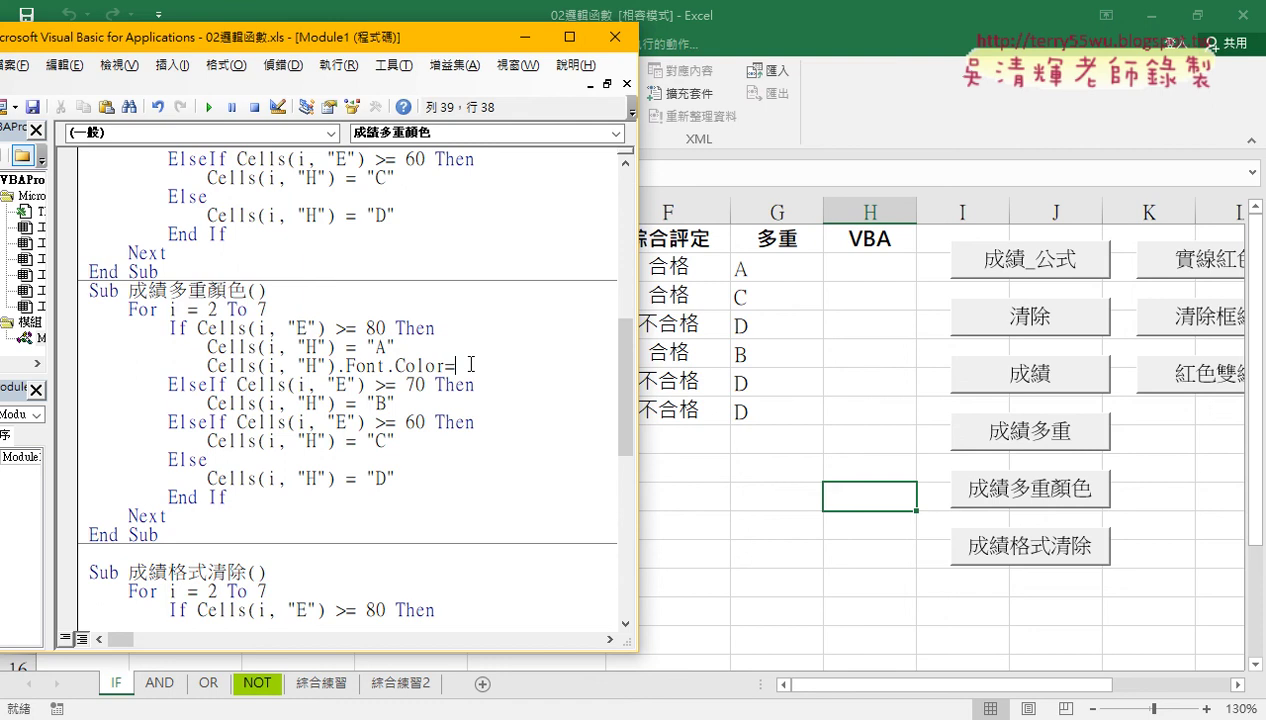
pyautogui.write('rg')
pyautogui.write('b')
pyautogui.write('(')
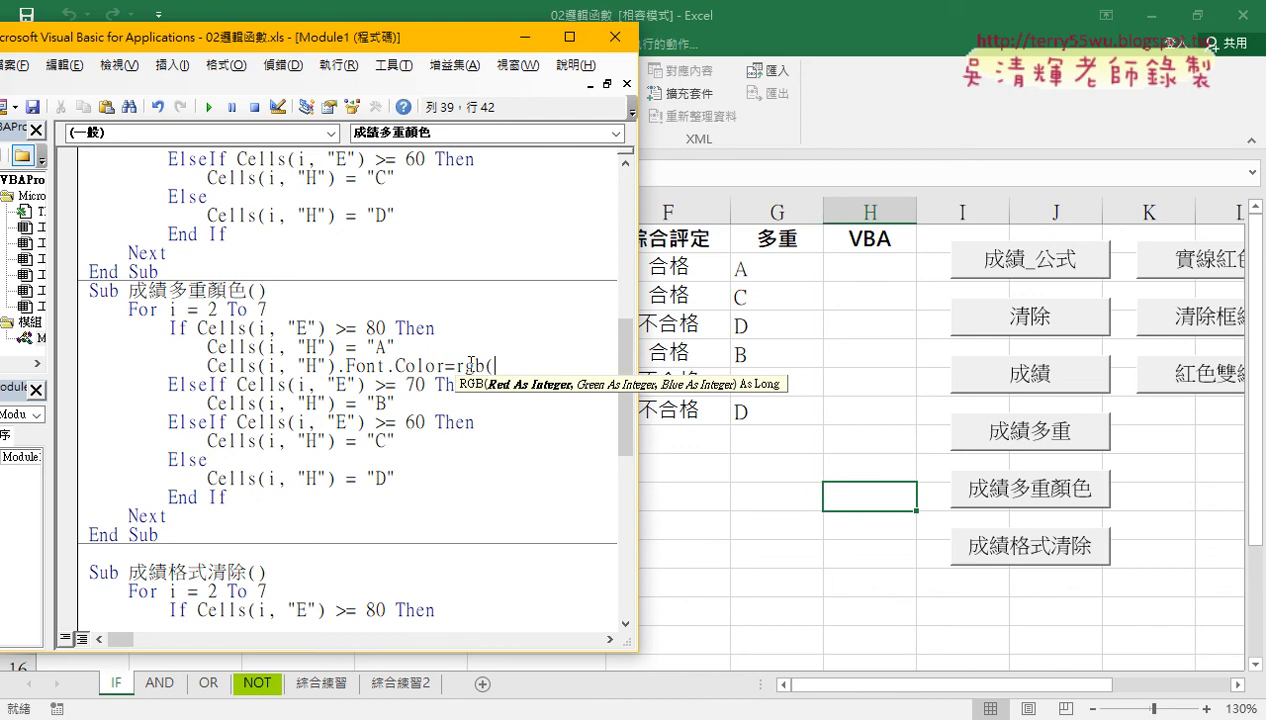
pyautogui.write('0')
pyautogui.write(',0')
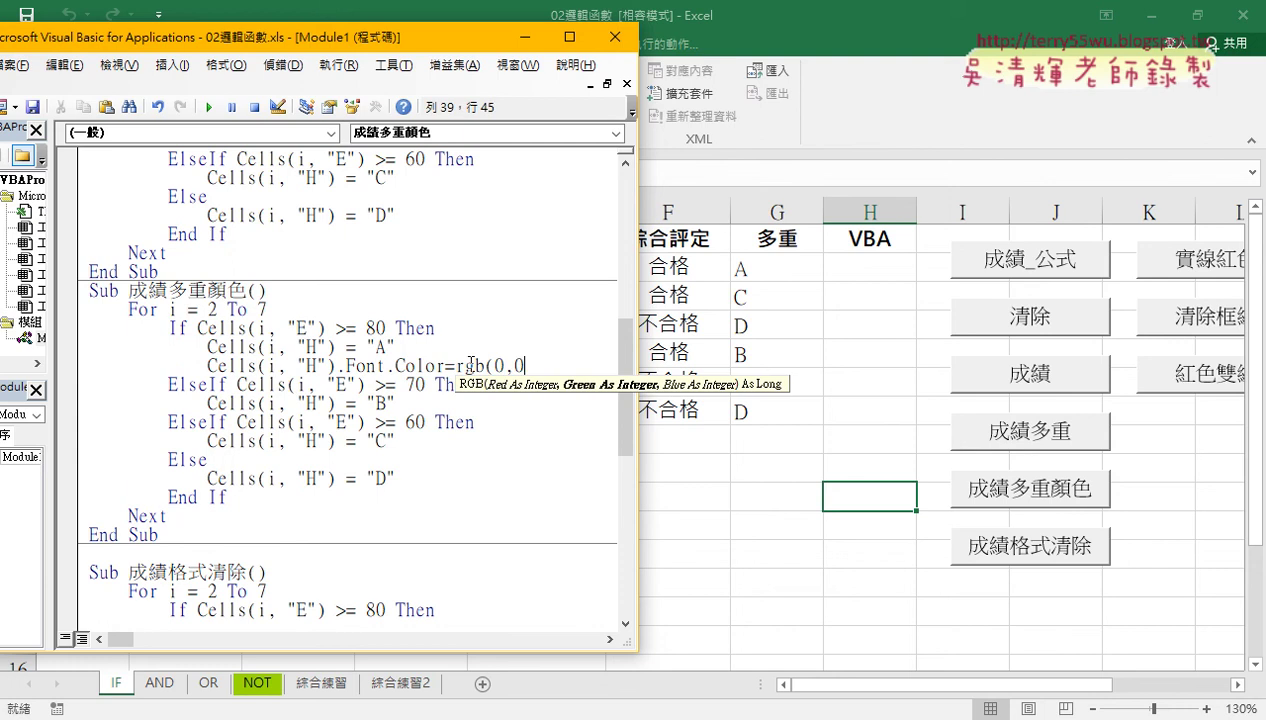
pyautogui.write(',')
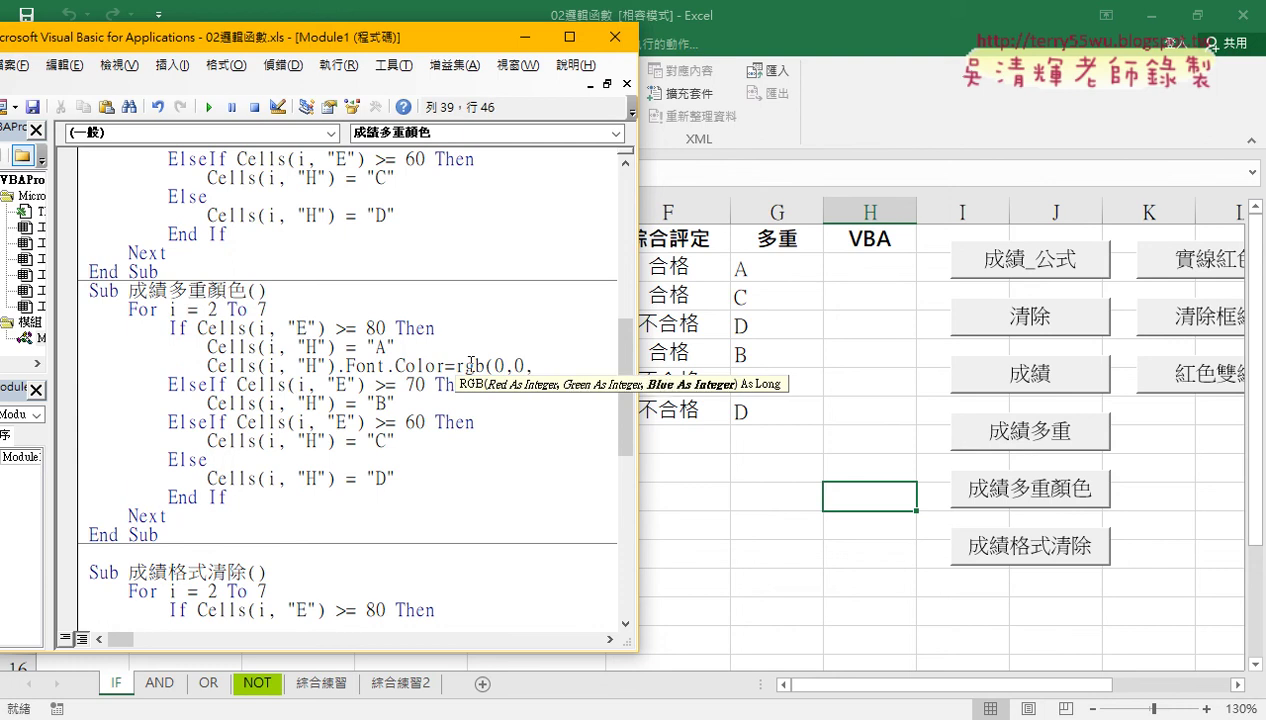
pyautogui.write('255')
pyautogui.write(')')
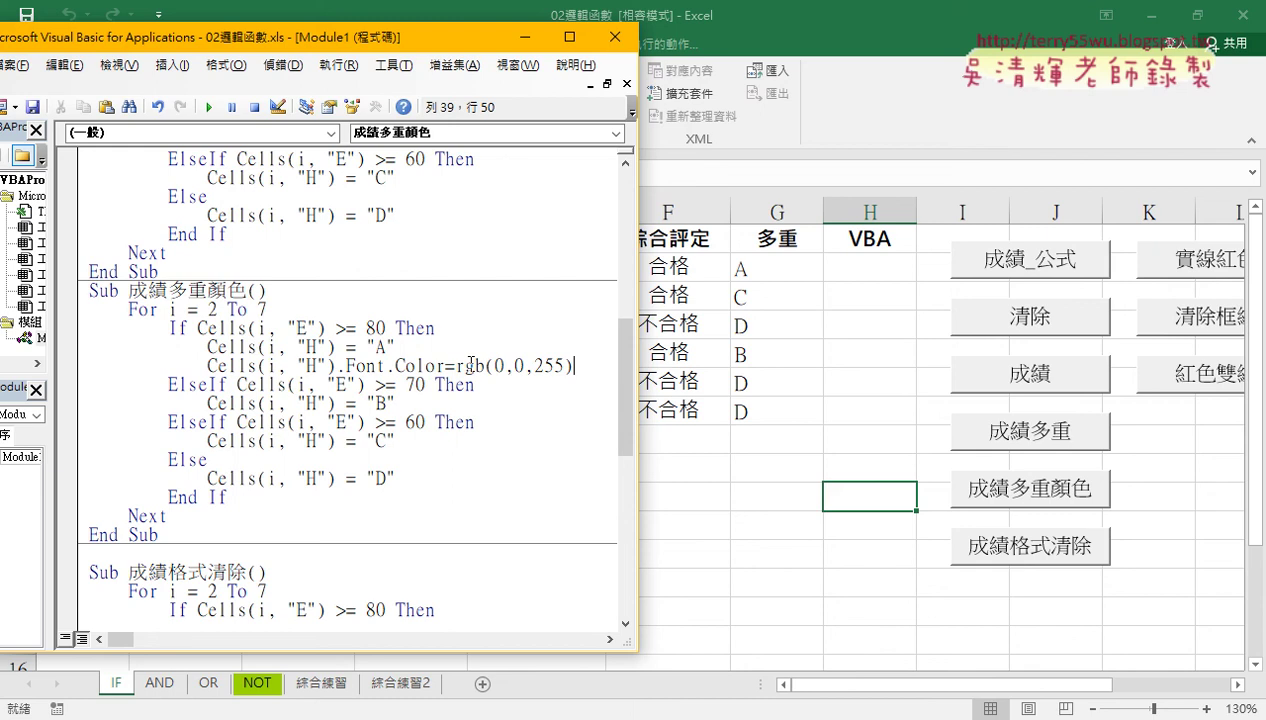
# - Run the macro and confirm H2's A grade shows in blue
pyautogui.click(481, 432)
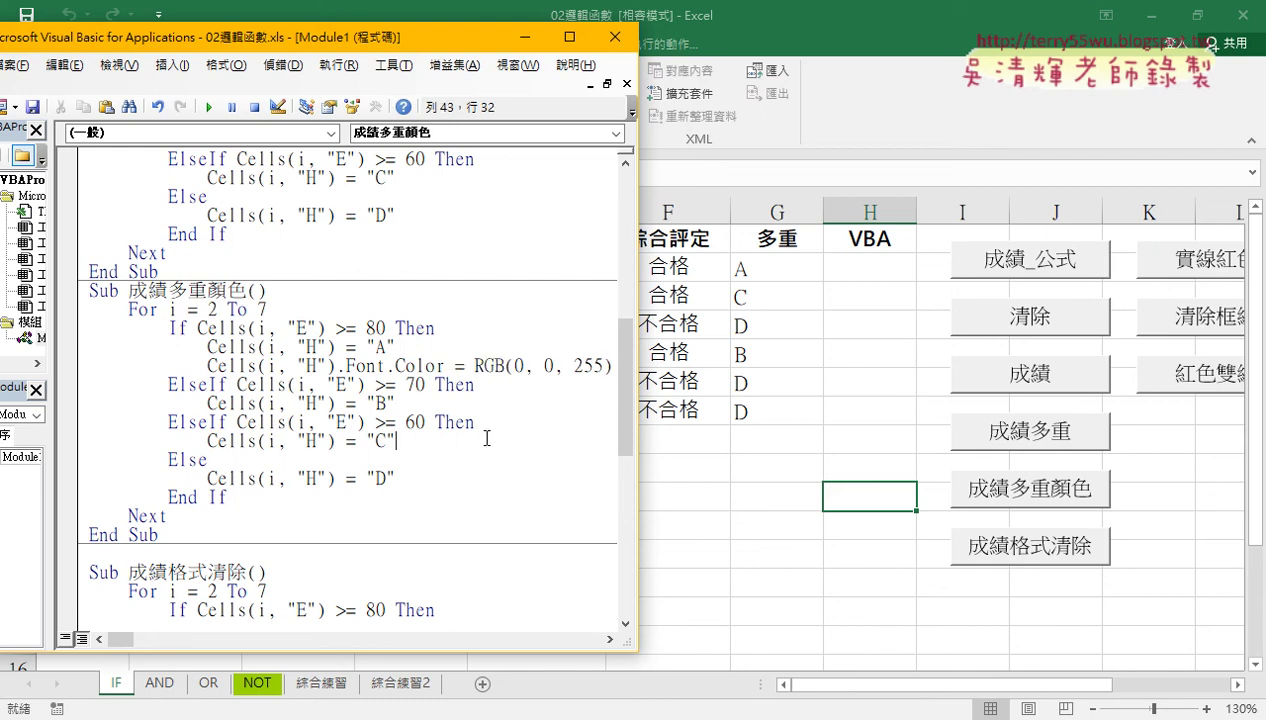
pyautogui.click(405, 380)
pyautogui.click(209, 107)
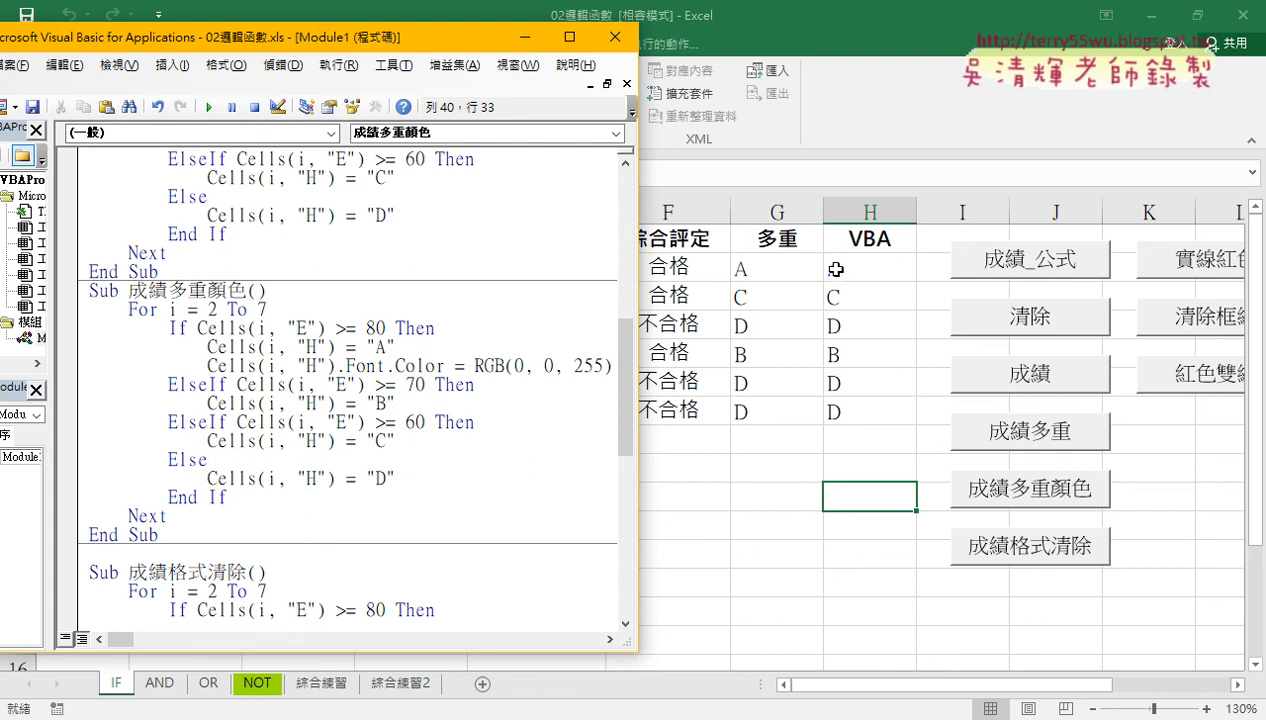
# - Under the B grade line, add Cells.Interior.Color = rgb(255,255,0)
pyautogui.click(401, 401)
pyautogui.press('Return')
pyautogui.doubleClick(211, 403)
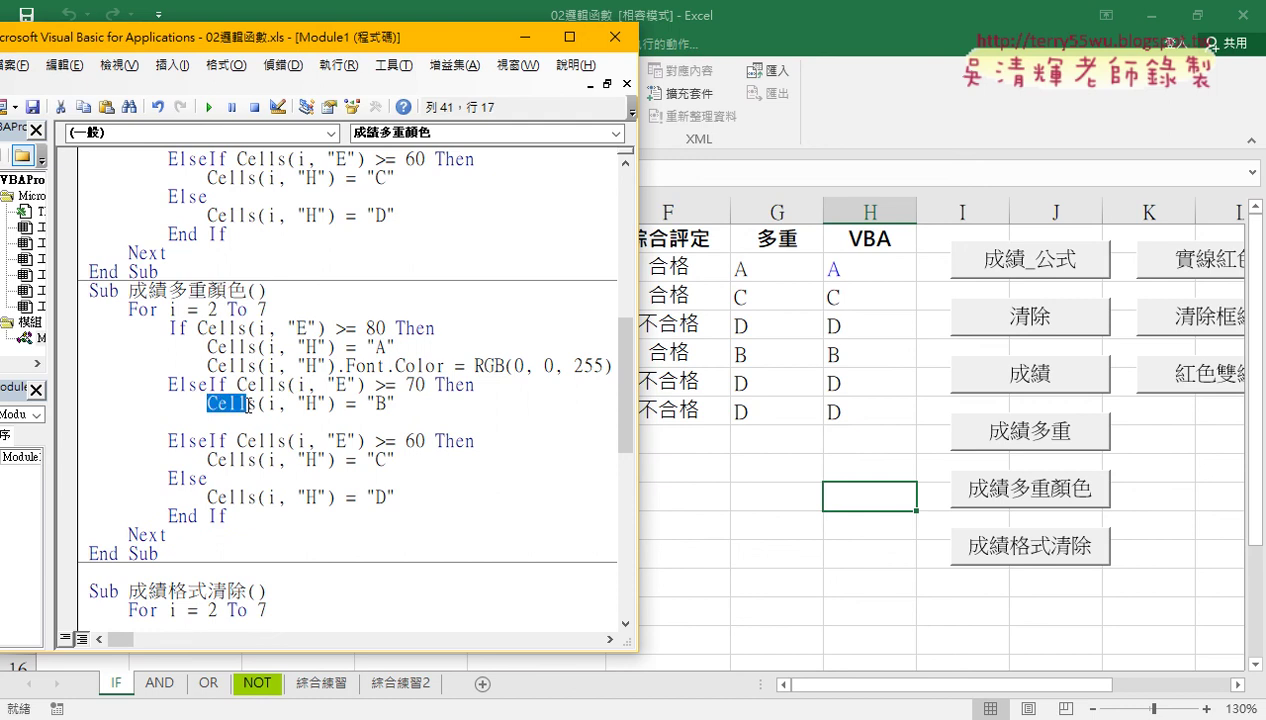
pyautogui.hotkey('ctrl', 'c')
pyautogui.click(242, 429)
pyautogui.hotkey('ctrl', 'v')
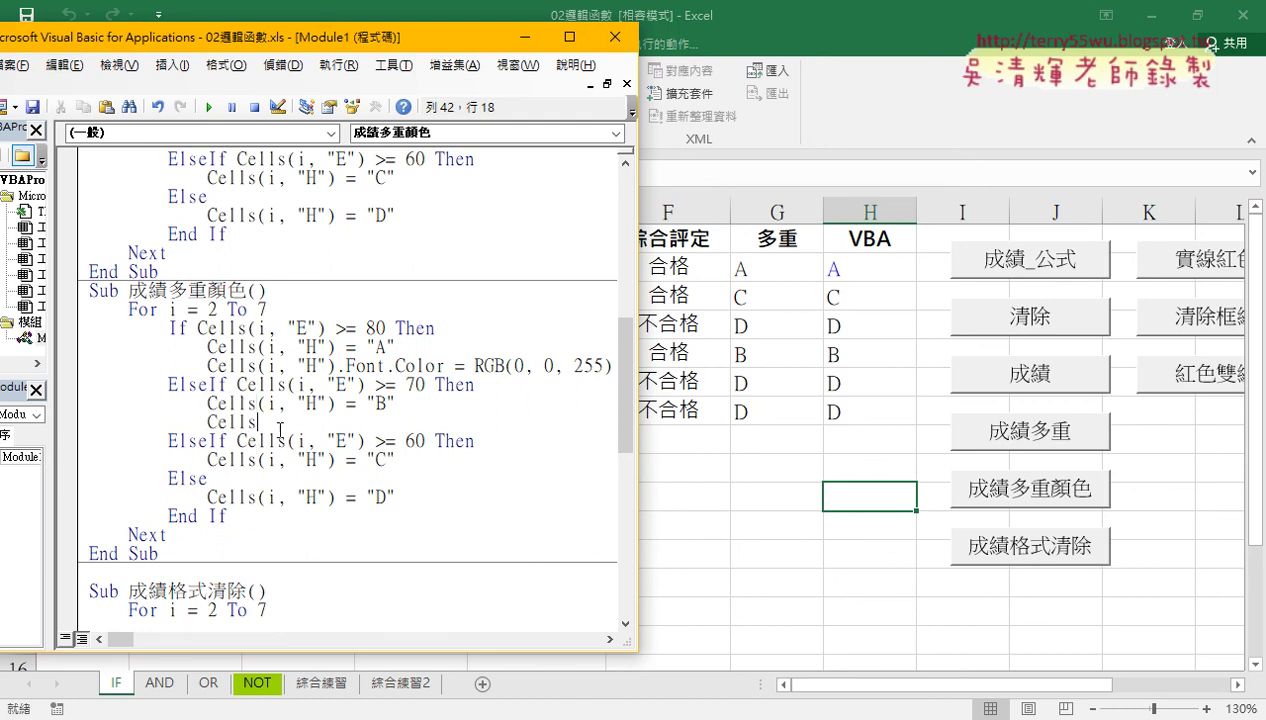
pyautogui.write('.')
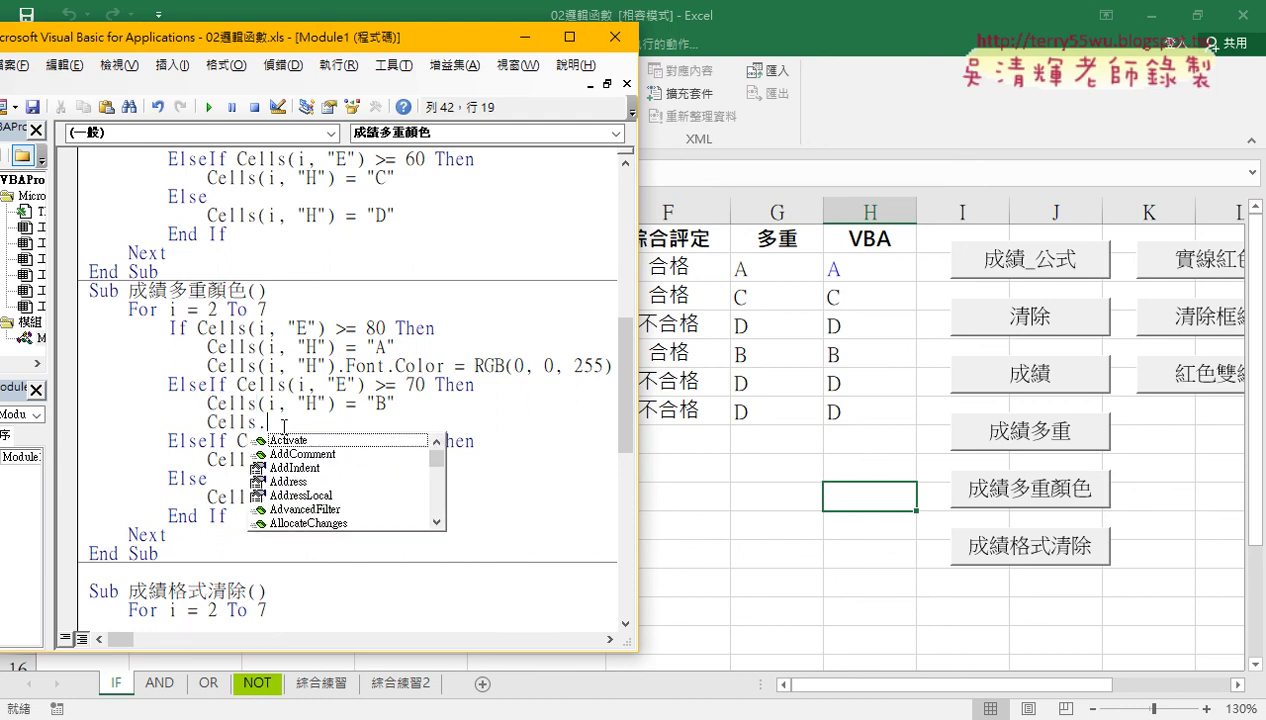
pyautogui.write('i')
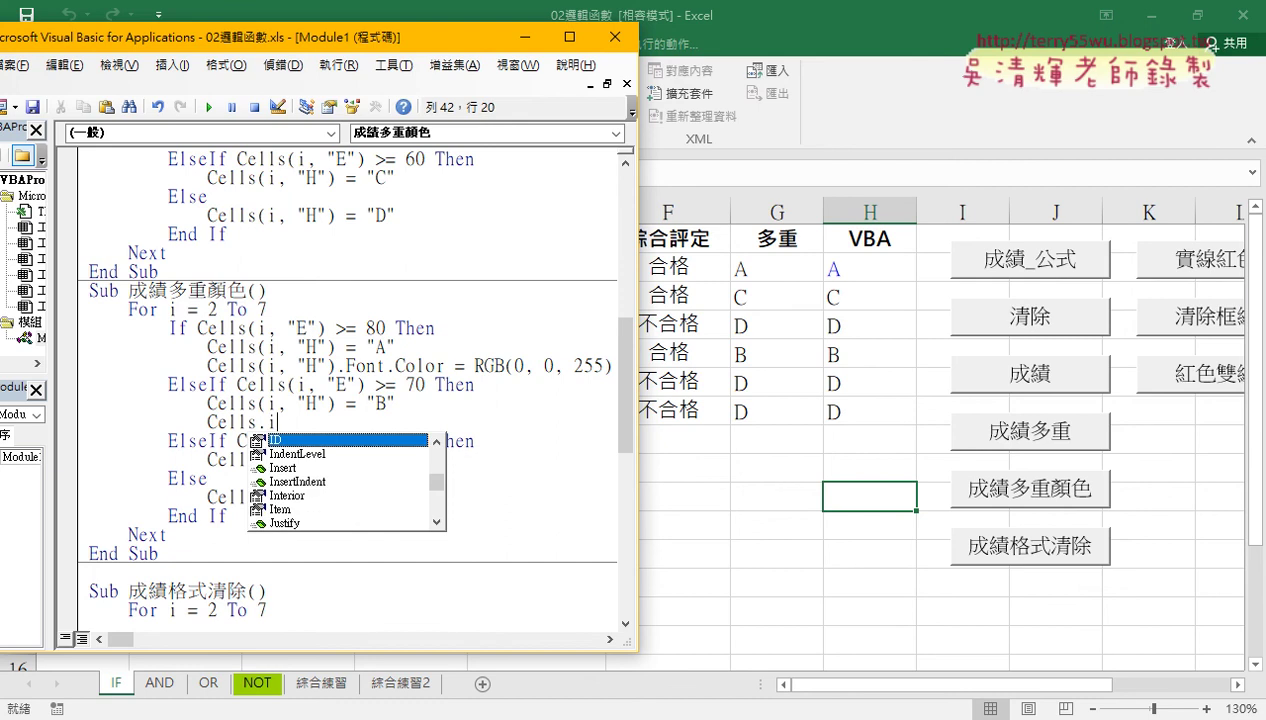
pyautogui.press('Down')
pyautogui.press('Down')
pyautogui.press('Down')
pyautogui.press('Down')
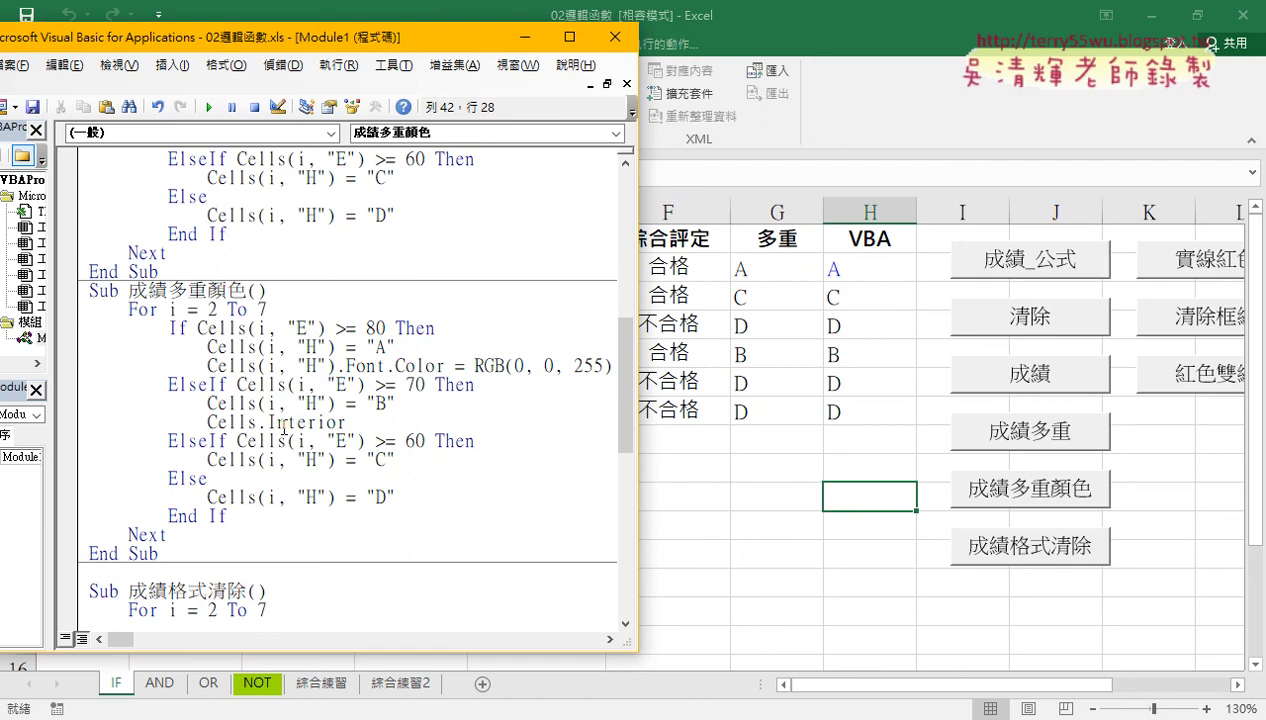
pyautogui.press('BackSpace')
pyautogui.write('.')
pyautogui.press('Down')
pyautogui.press('Down')
pyautogui.write('=rg')
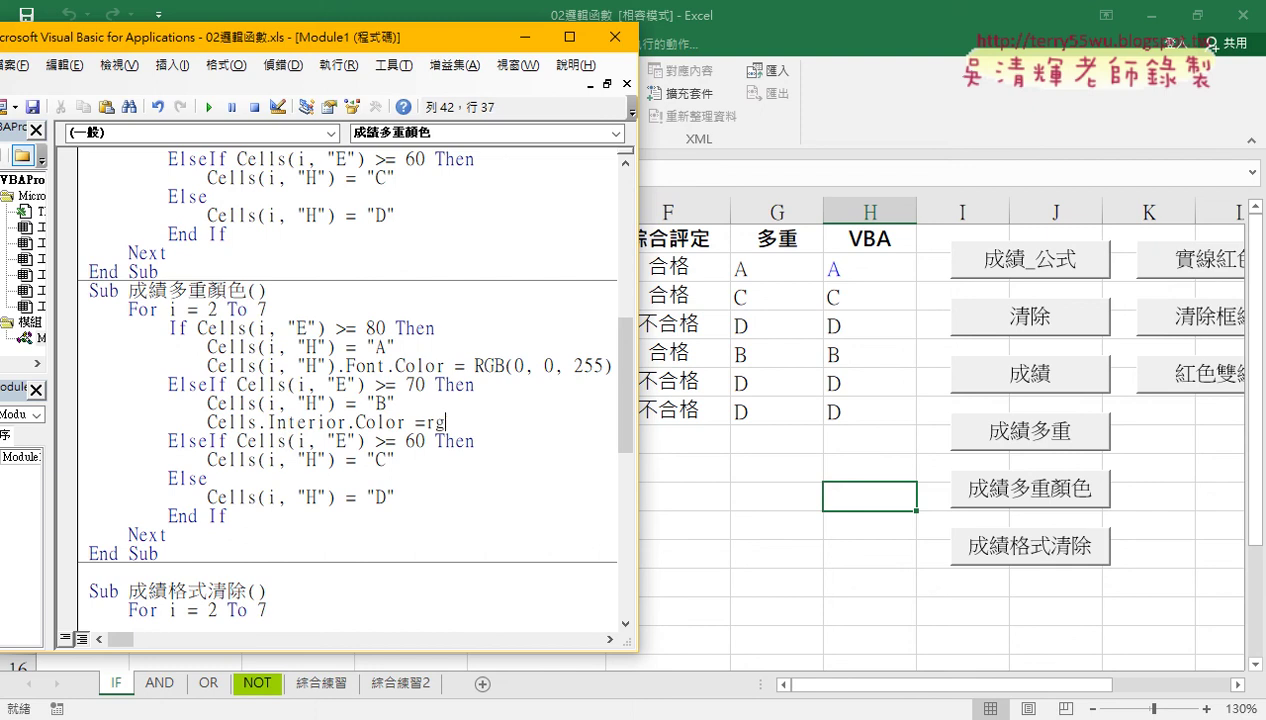
pyautogui.write('b(')
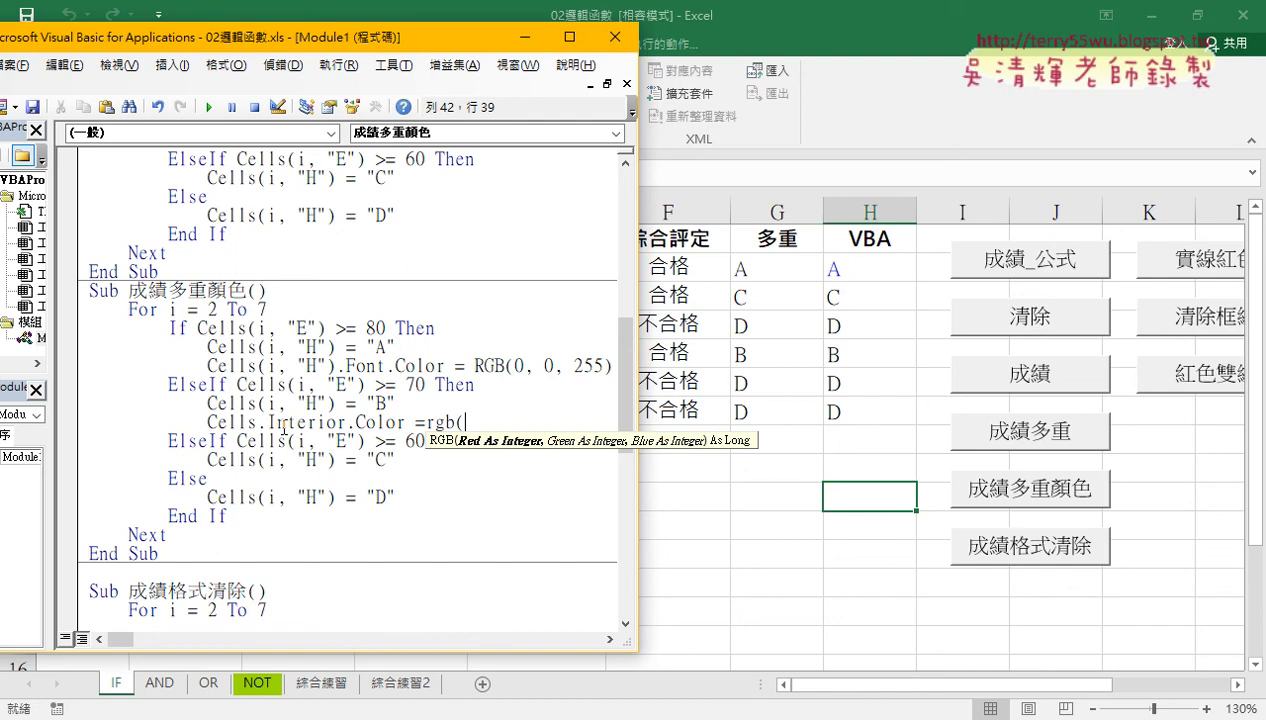
pyautogui.write('25')
pyautogui.write('5,25')
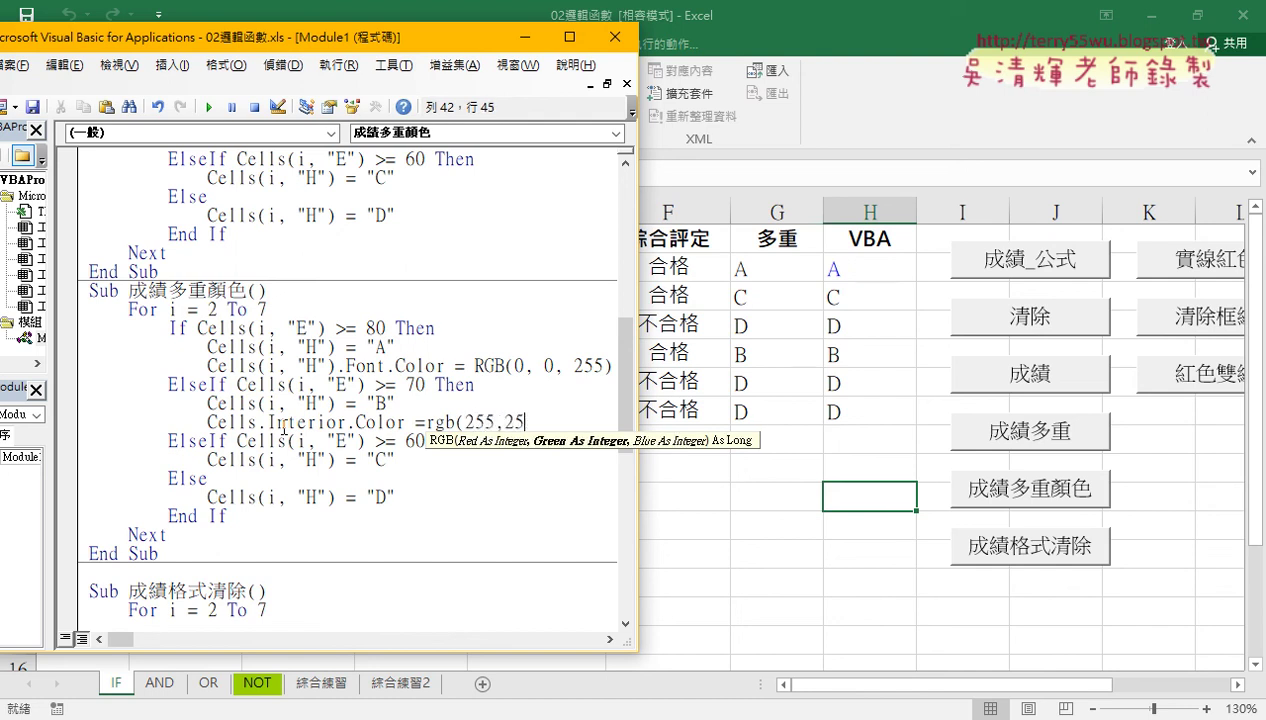
pyautogui.write('5,0')
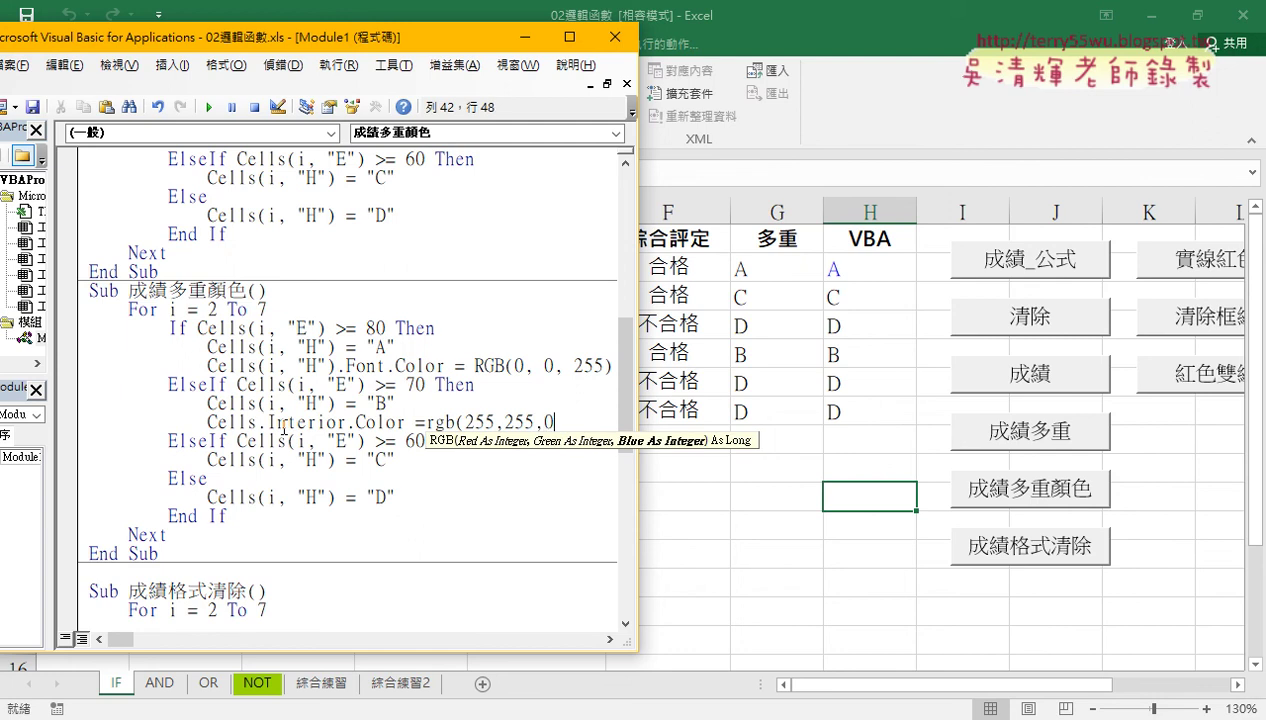
pyautogui.write(')')
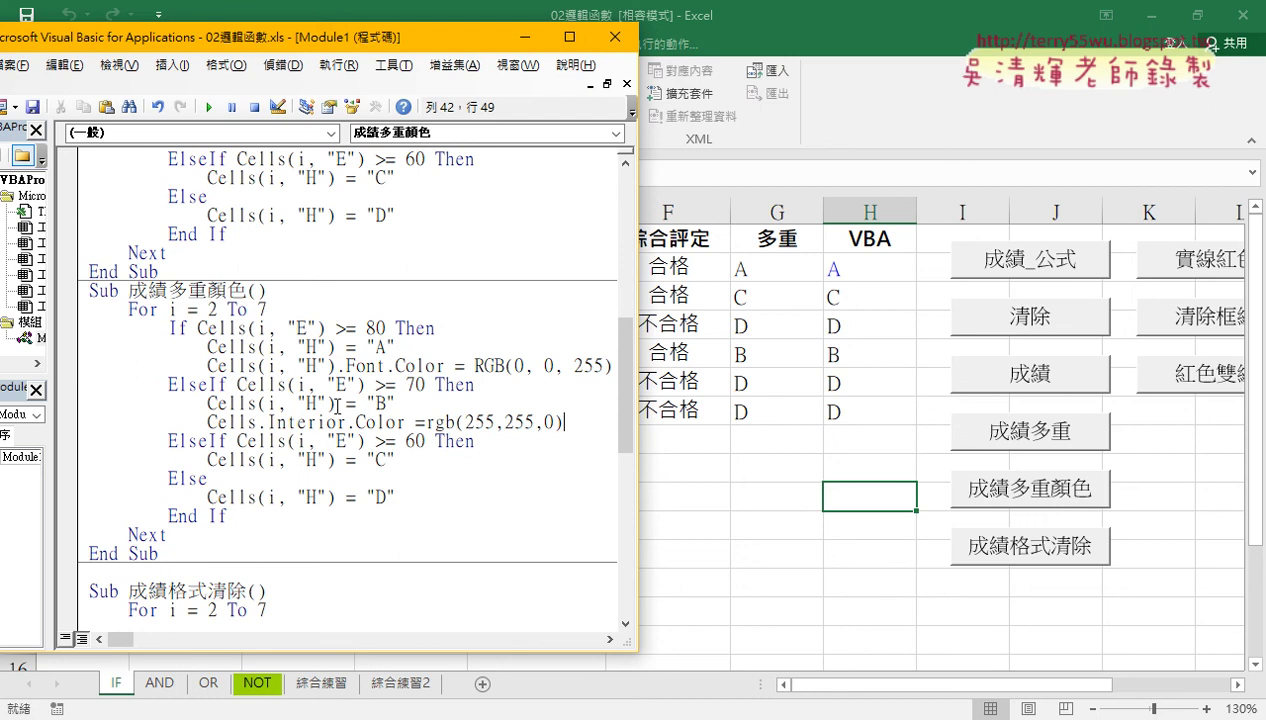
# - Insert the (i, "H") reference into the fill line and rerun the macro to fill H5 yellow
pyautogui.moveTo(336, 403); pyautogui.dragTo(258, 403)
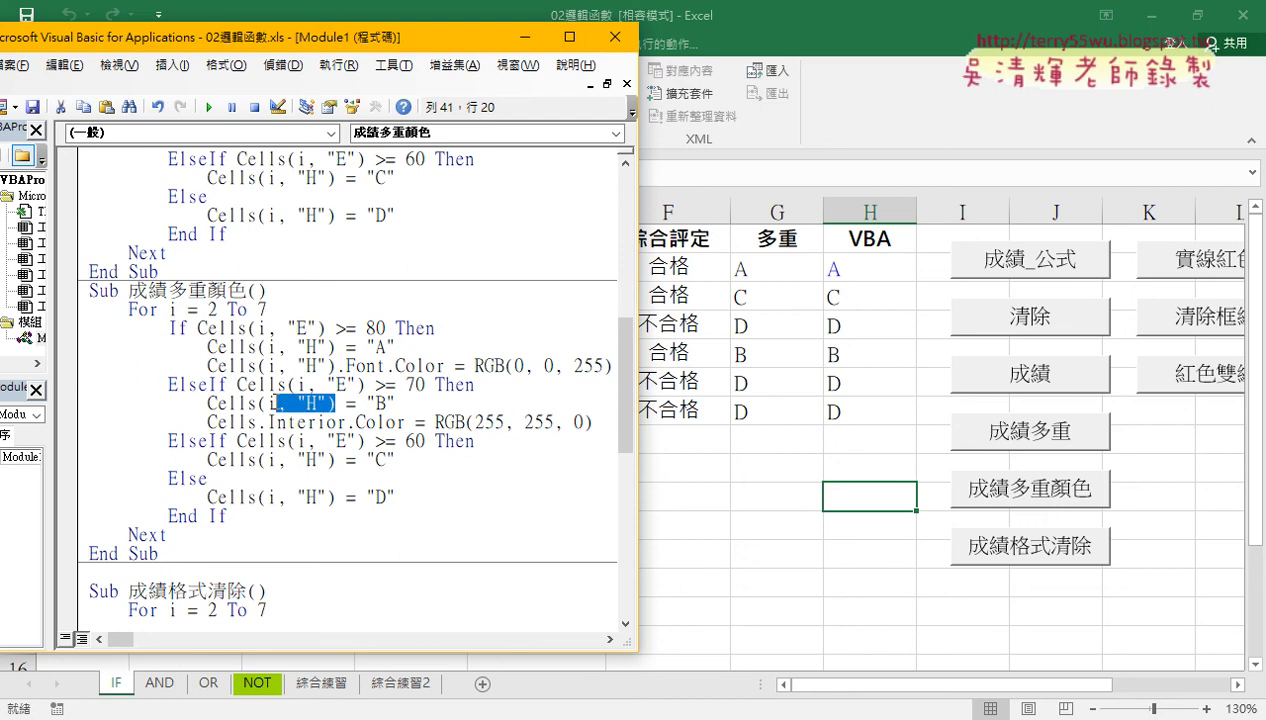
pyautogui.hotkey('ctrl', 'c')
pyautogui.click(259, 422)
pyautogui.hotkey('ctrl', 'v')
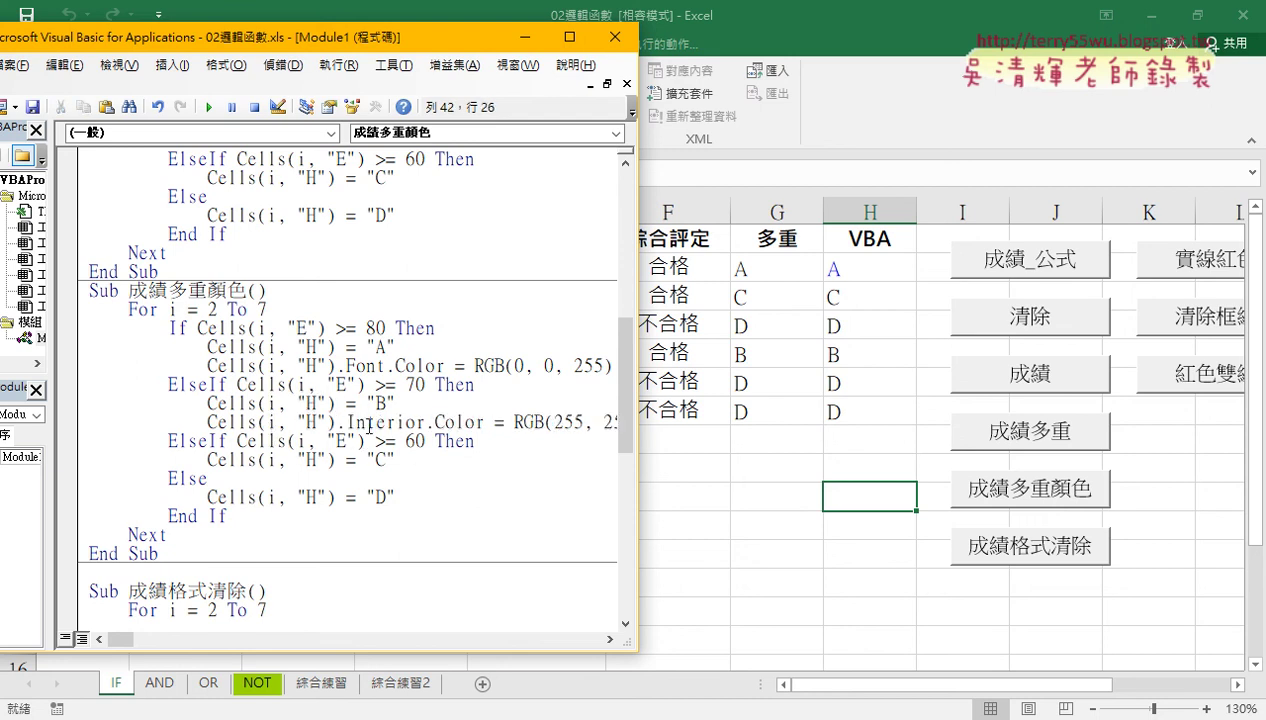
pyautogui.click(209, 106)
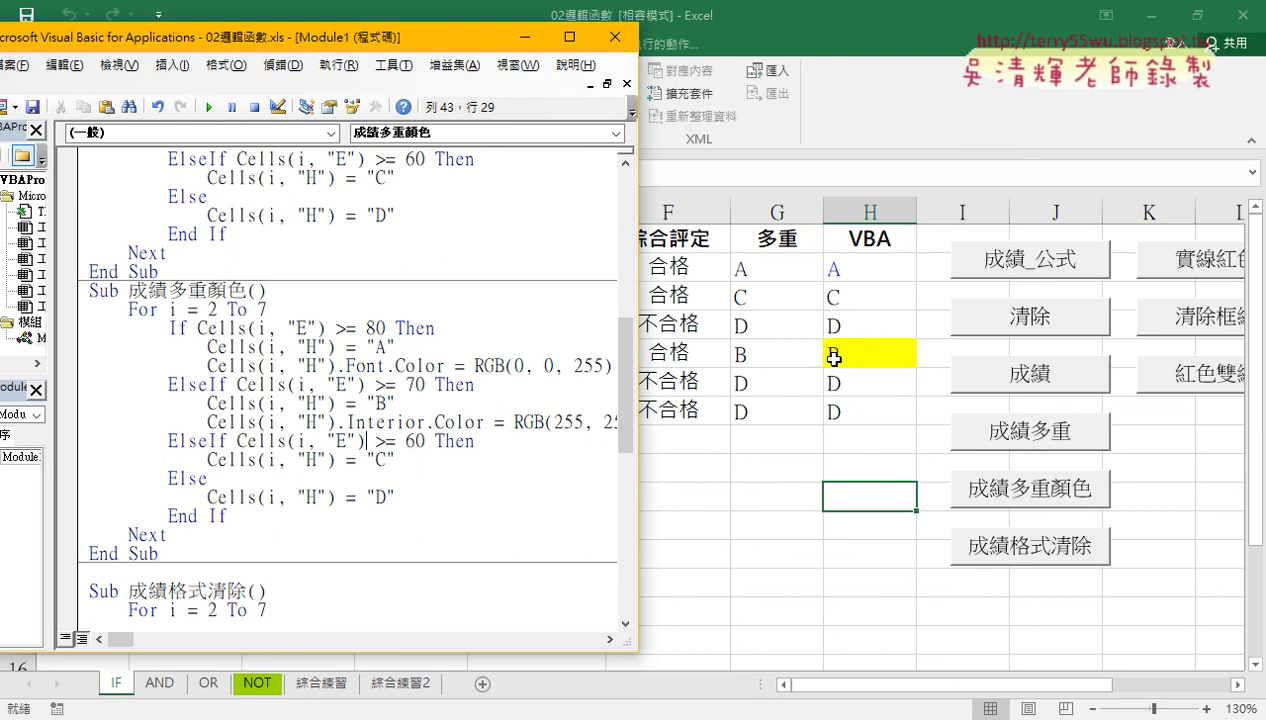
# - Under the C grade line, add a line setting Cells(i, "H").Borders to rgb(255,0,0)
pyautogui.click(413, 460)
pyautogui.press('Return')
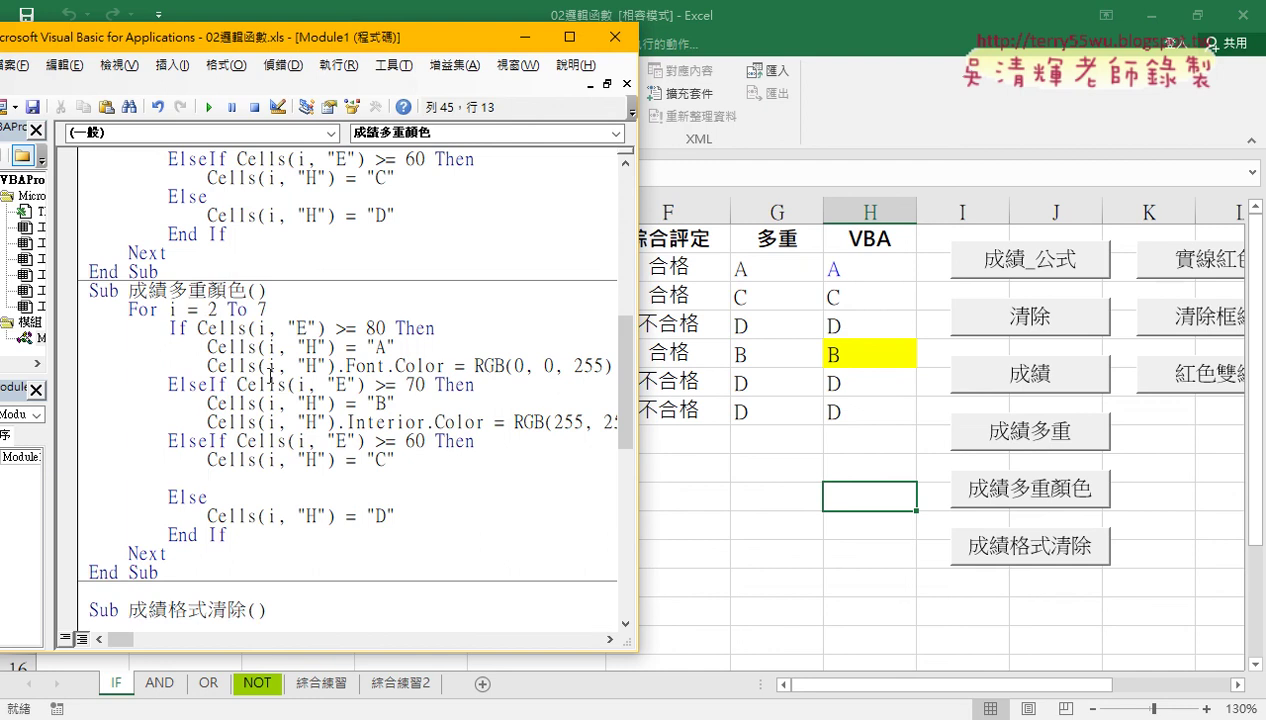
pyautogui.moveTo(257, 459)
pyautogui.mouseDown()
pyautogui.moveTo(206, 459)
pyautogui.moveTo(230, 480)
pyautogui.mouseUp()
pyautogui.write('.')
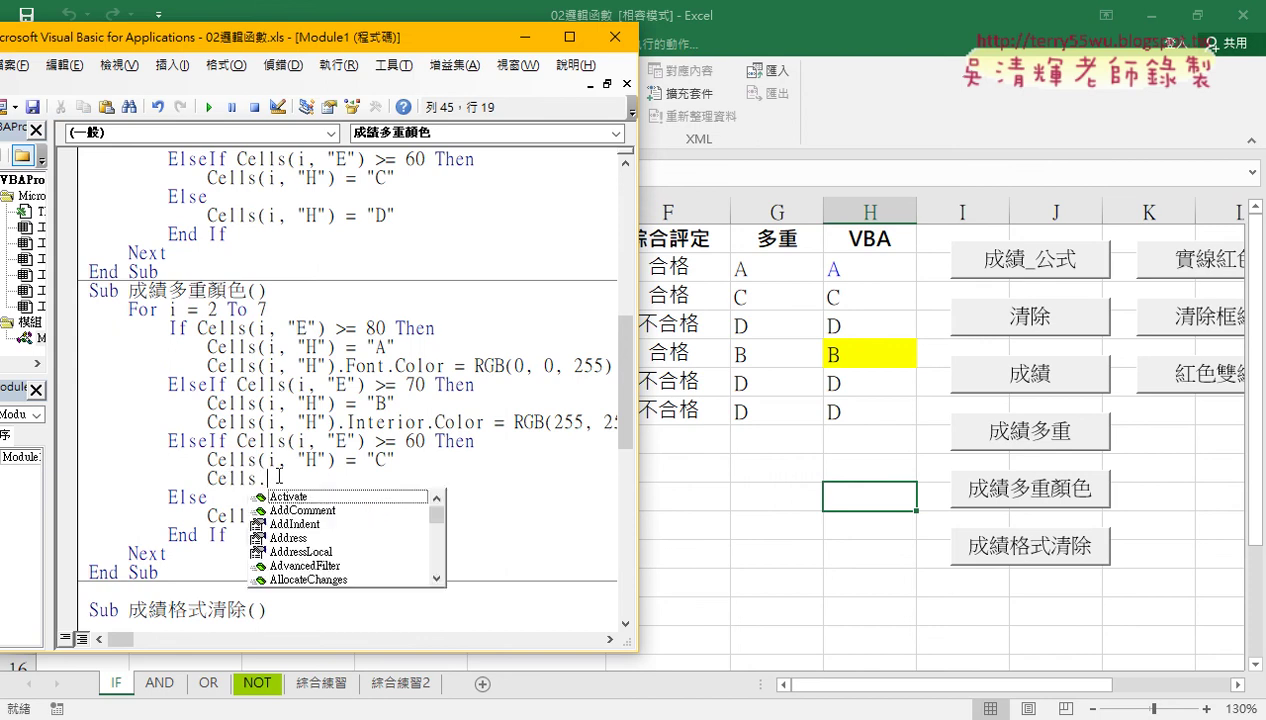
pyautogui.write('B')
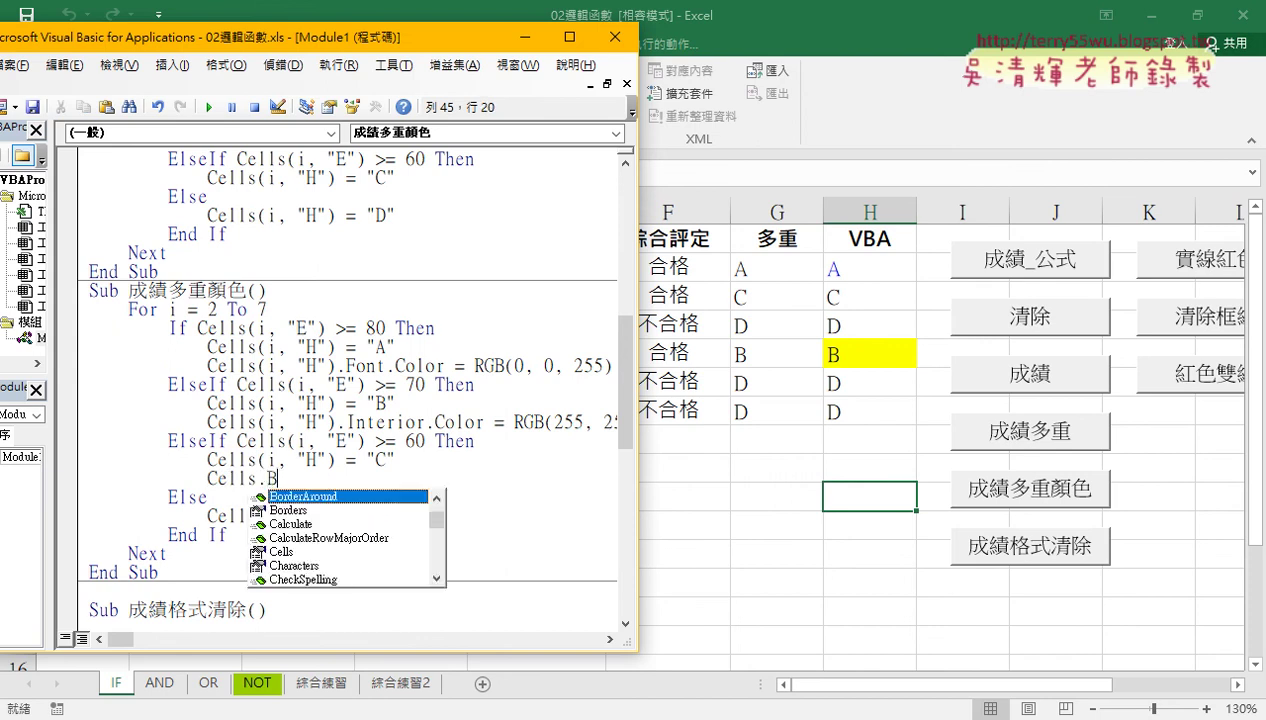
pyautogui.press('Down')
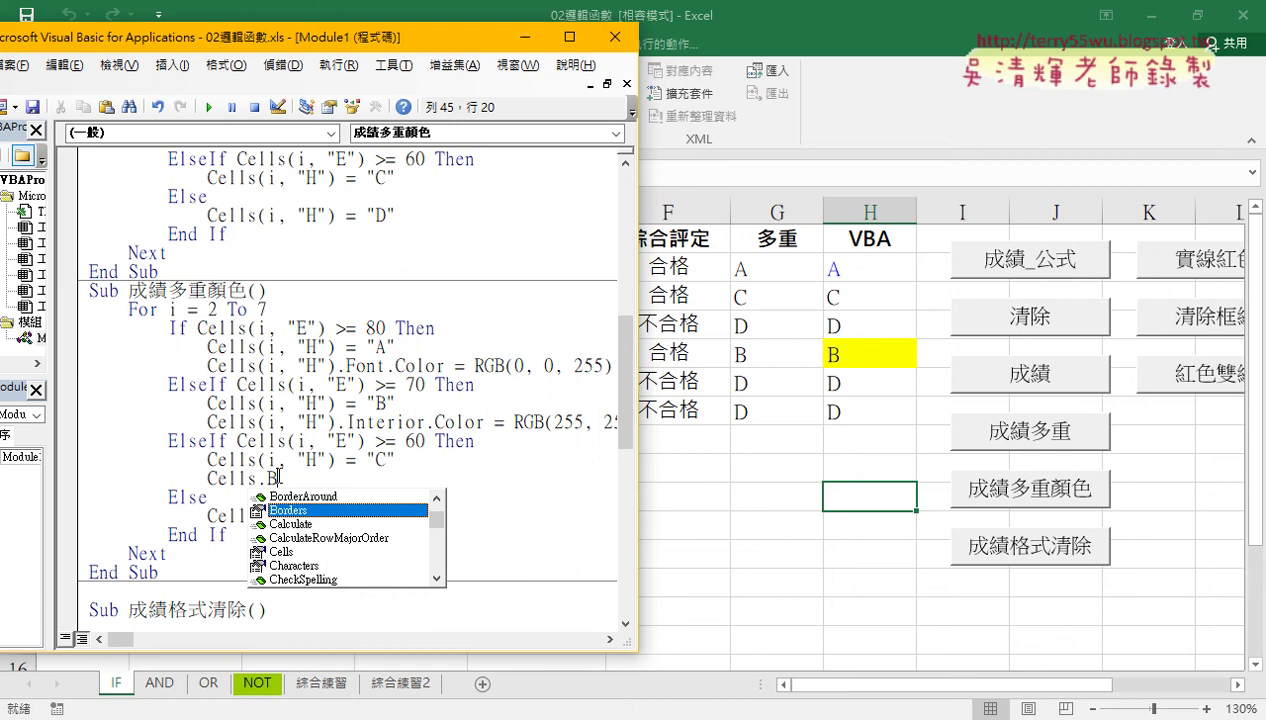
pyautogui.doubleClick(296, 514)
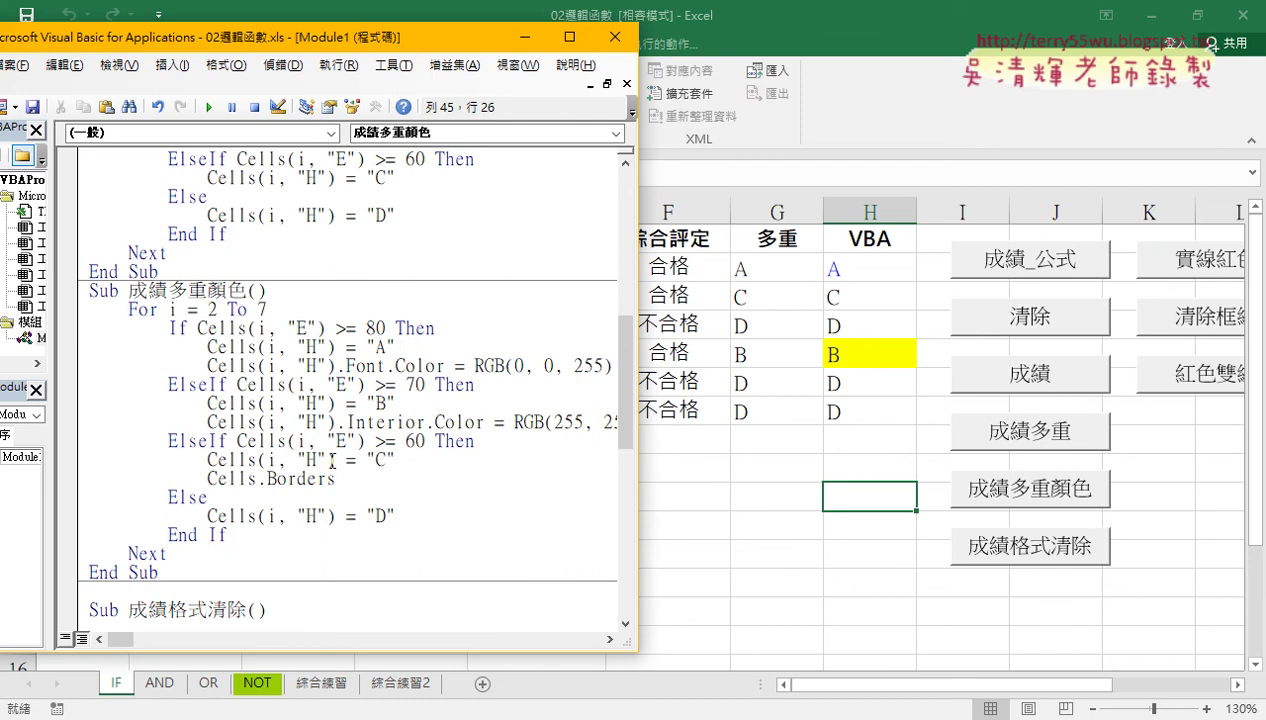
pyautogui.write('=')
pyautogui.write('rg')
pyautogui.write('b(')
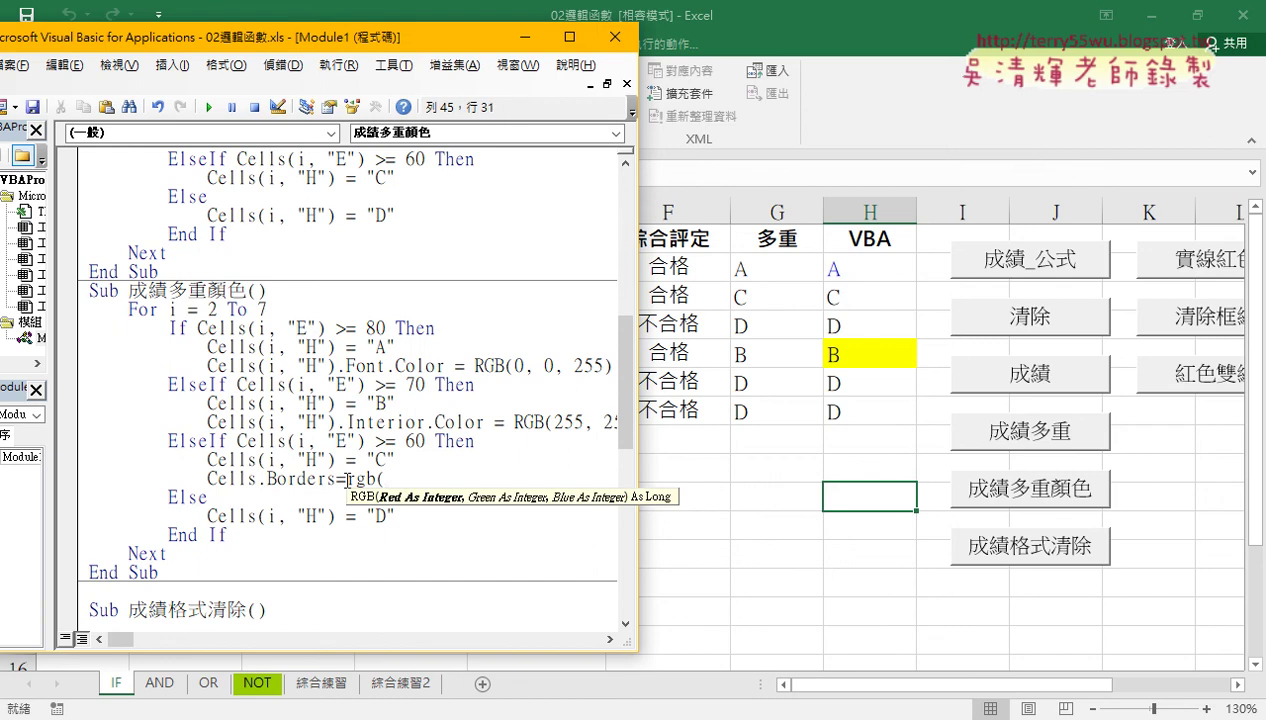
pyautogui.write('255,0')
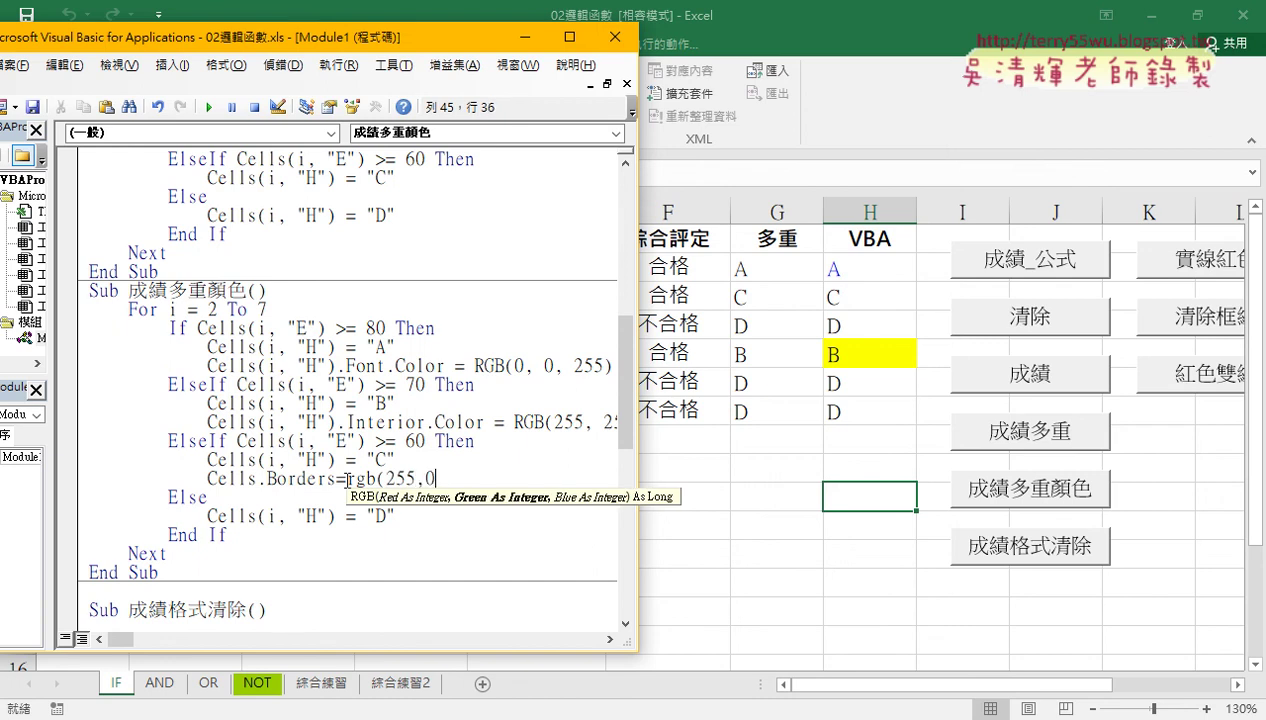
pyautogui.write(',0)')
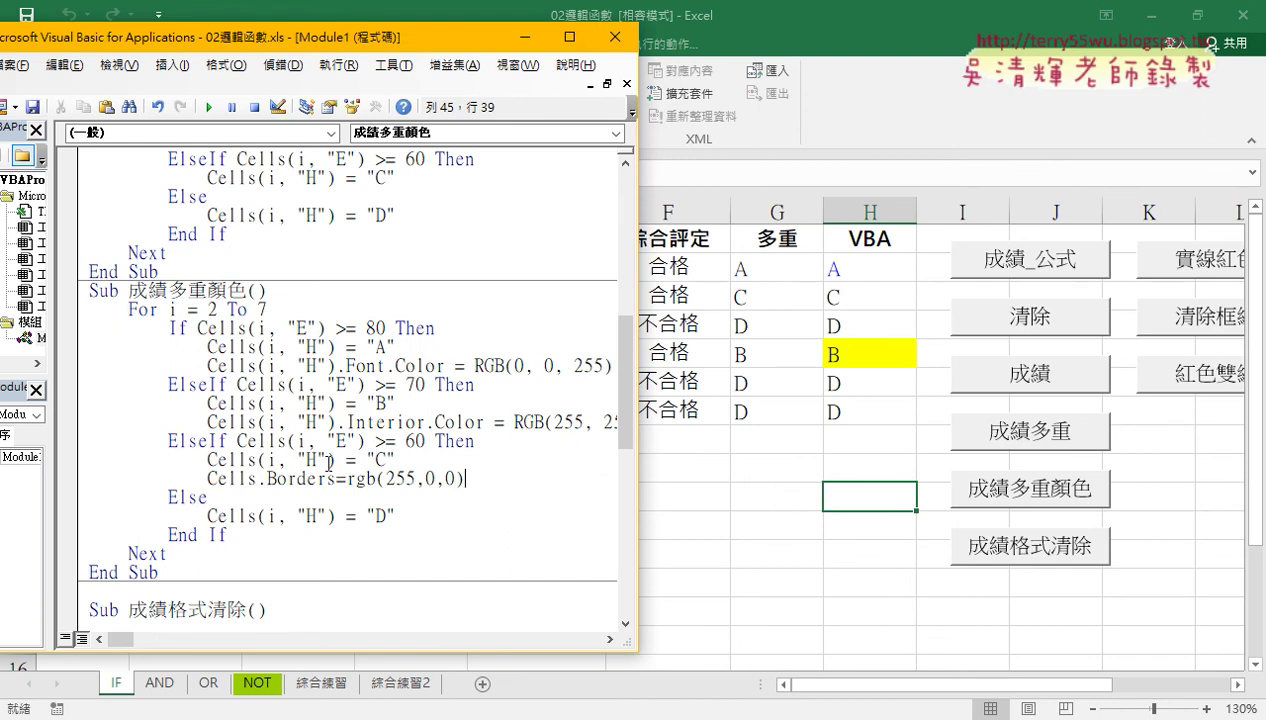
pyautogui.moveTo(335, 459)
pyautogui.mouseDown()
pyautogui.moveTo(257, 459)
pyautogui.moveTo(258, 480)
pyautogui.mouseUp()
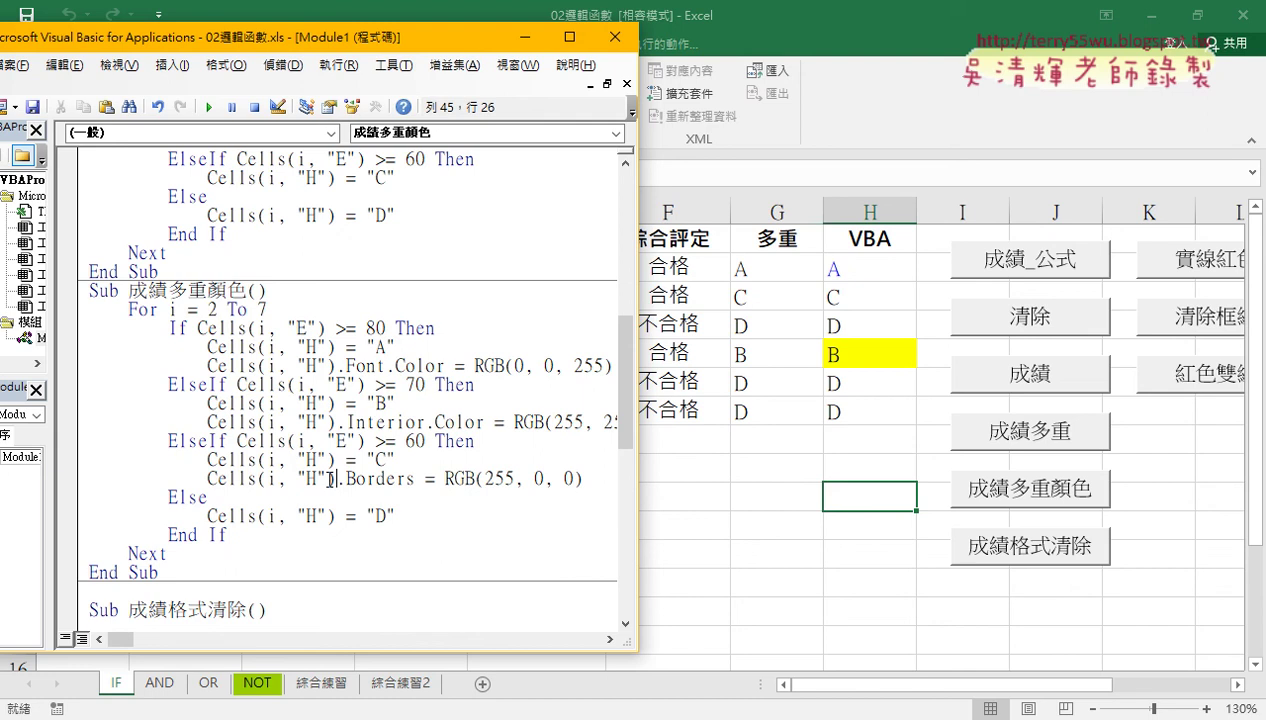
# - Debug the macro's border error by changing .Borders to .Borders.Color
pyautogui.click(211, 107)
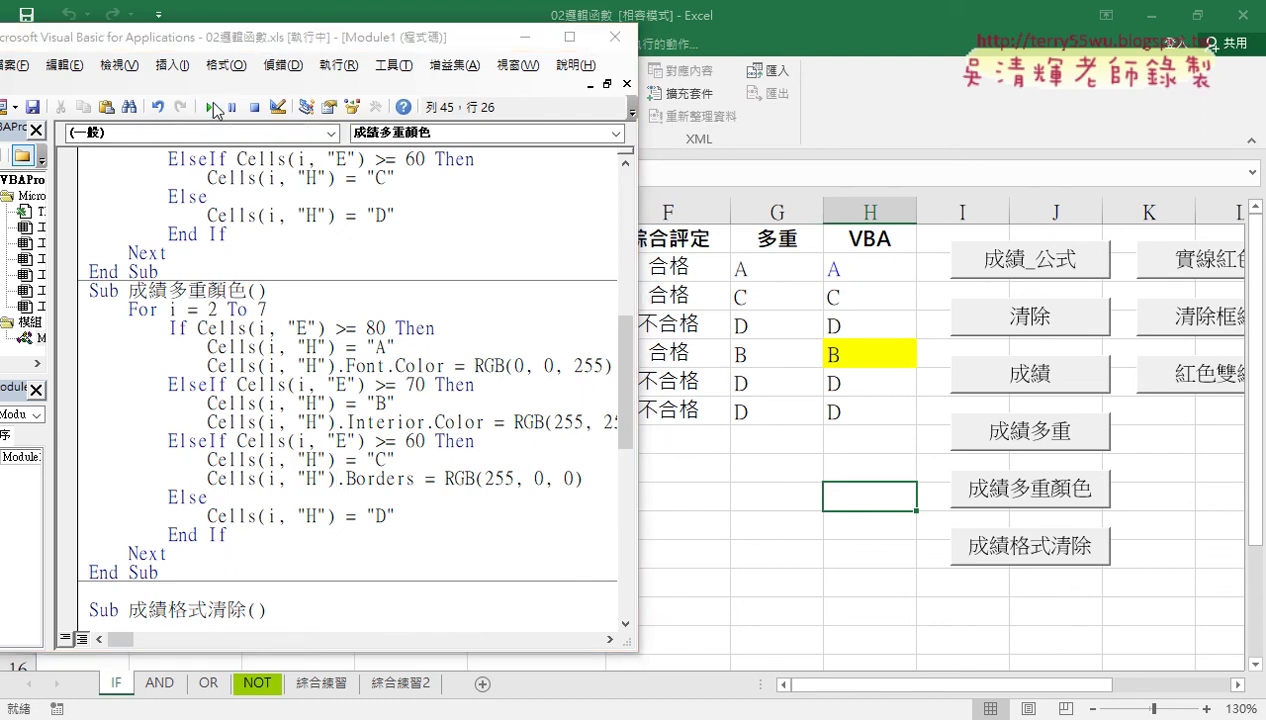
pyautogui.click(666, 342)
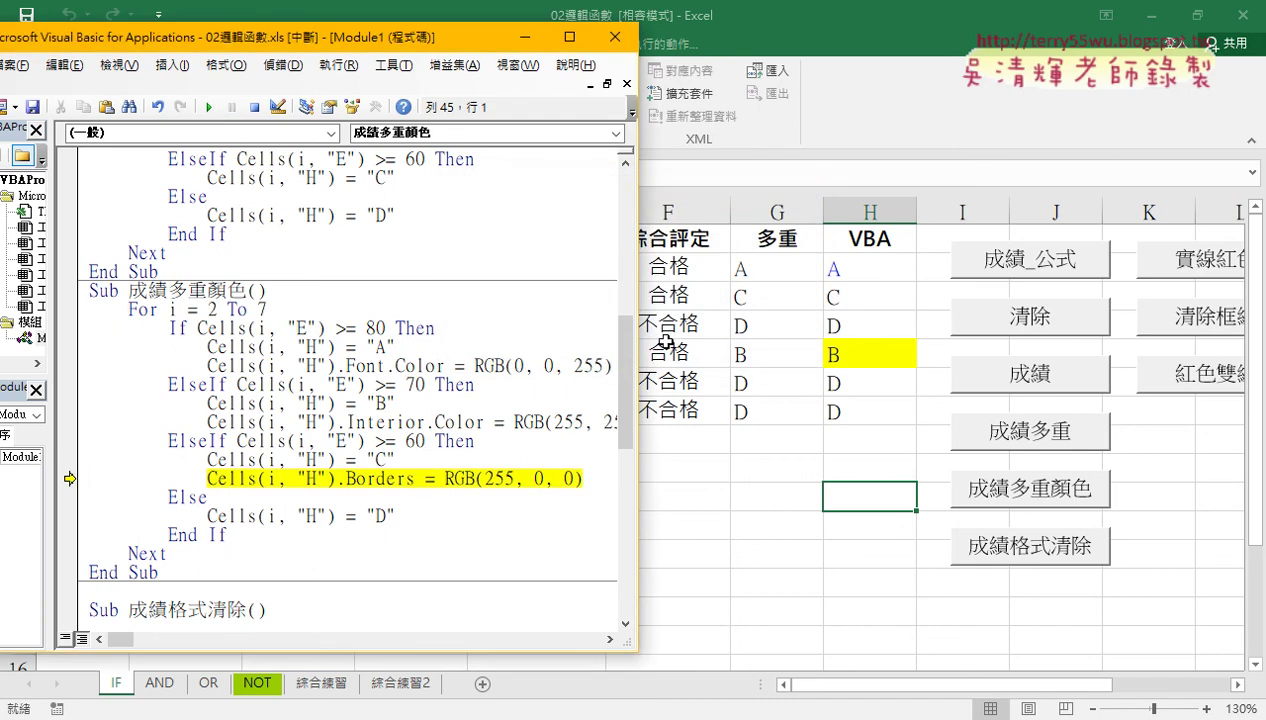
pyautogui.click(415, 478)
pyautogui.write('.c')
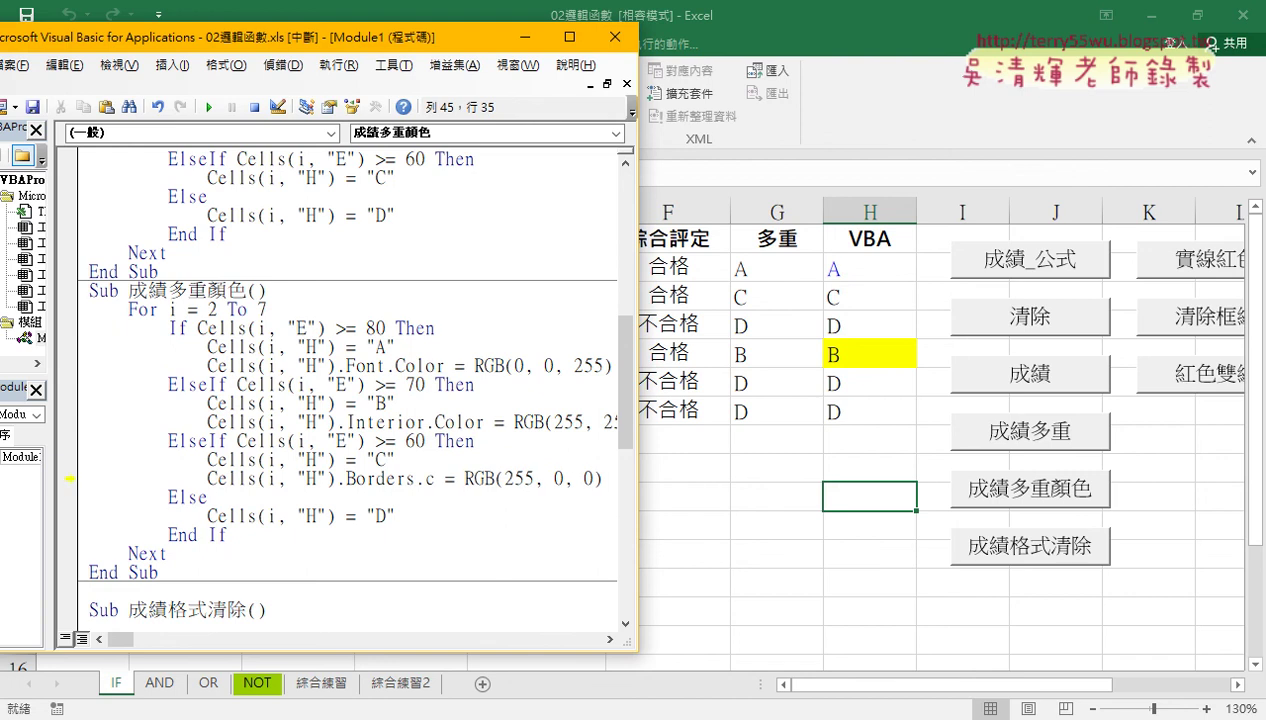
pyautogui.write('olor')
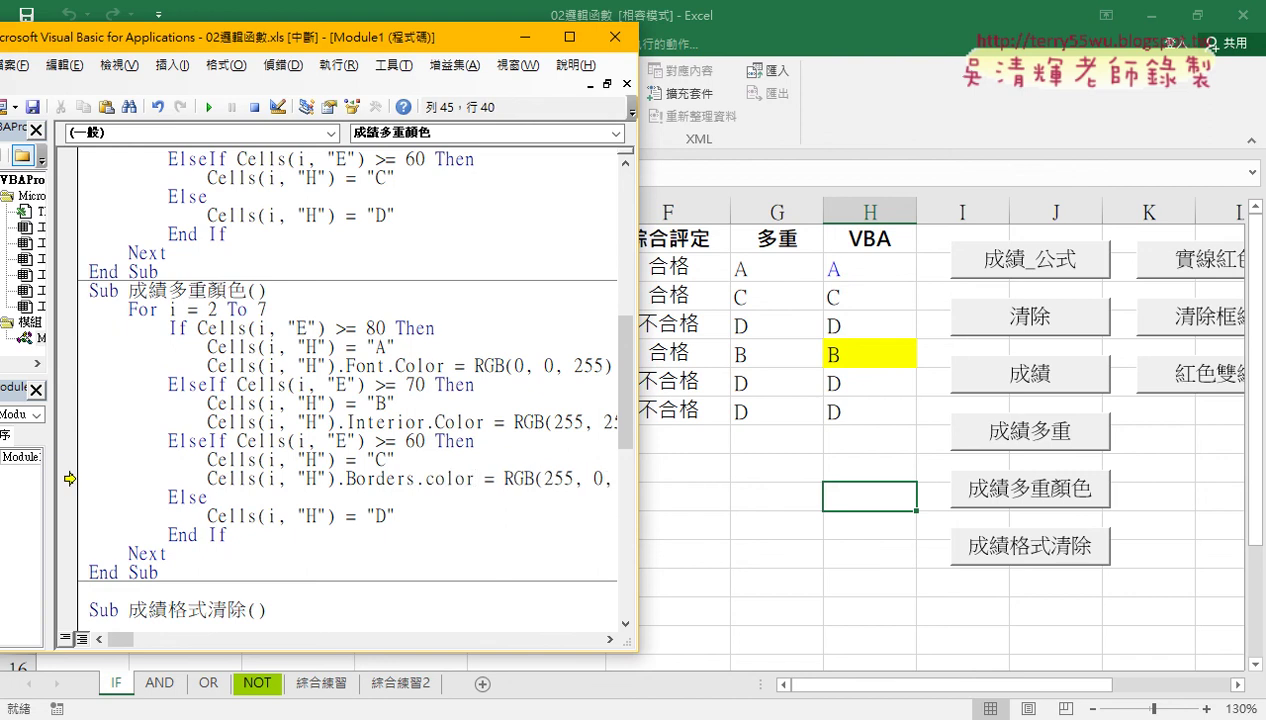
pyautogui.click(504, 406)
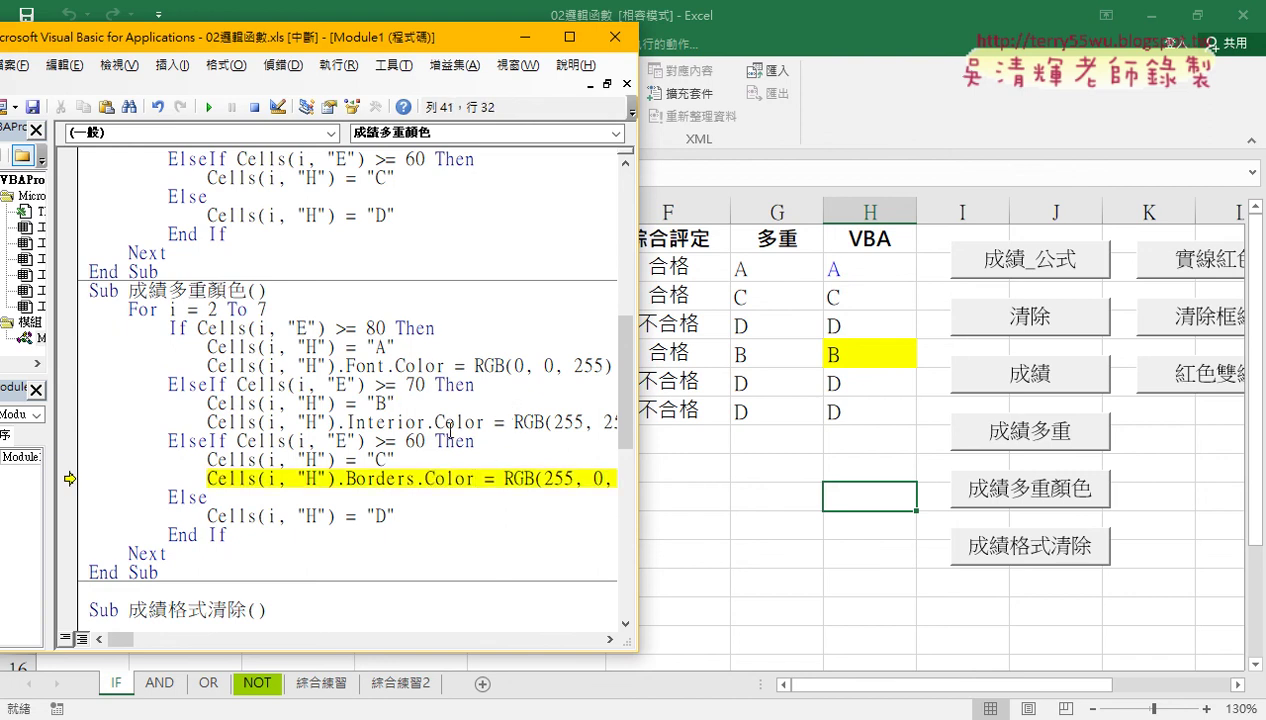
# - Resume the macro so H3's C grade gets a red border, then open a new line under D
pyautogui.moveTo(346, 479); pyautogui.dragTo(474, 479)
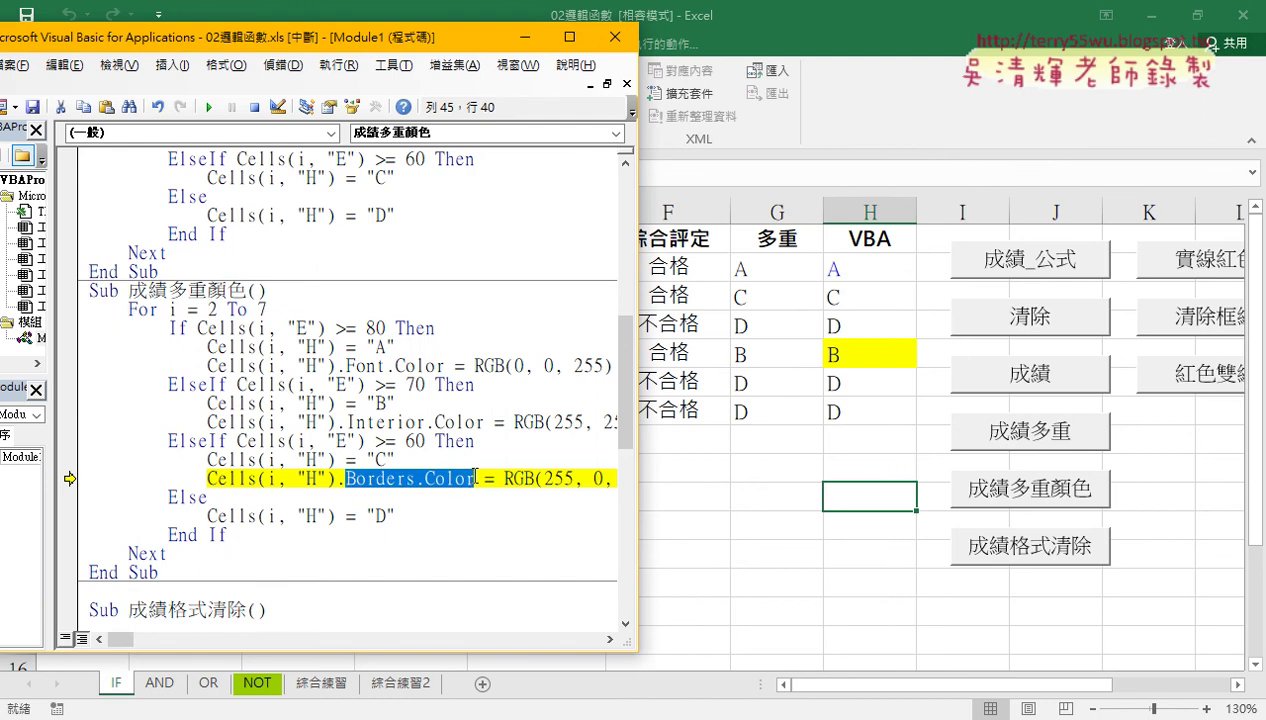
pyautogui.moveTo(346, 421); pyautogui.dragTo(482, 421)
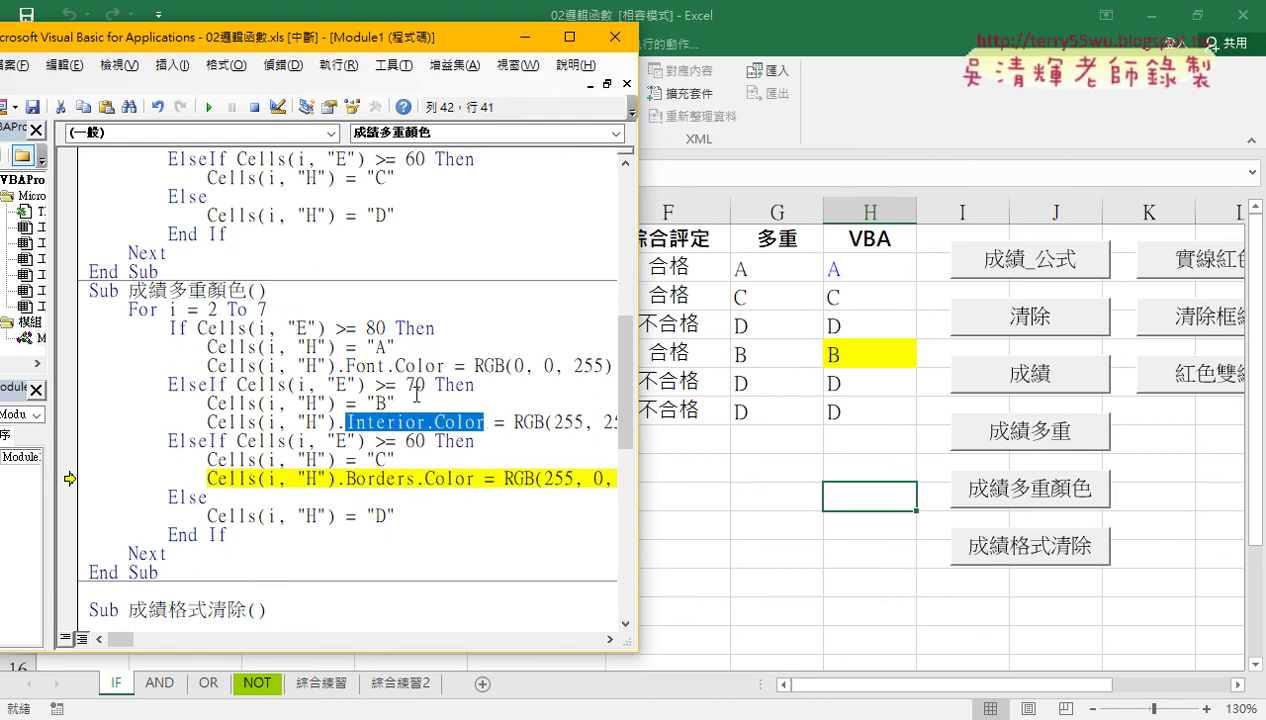
pyautogui.click(347, 366)
pyautogui.moveTo(346, 366); pyautogui.dragTo(448, 366)
pyautogui.click(446, 441)
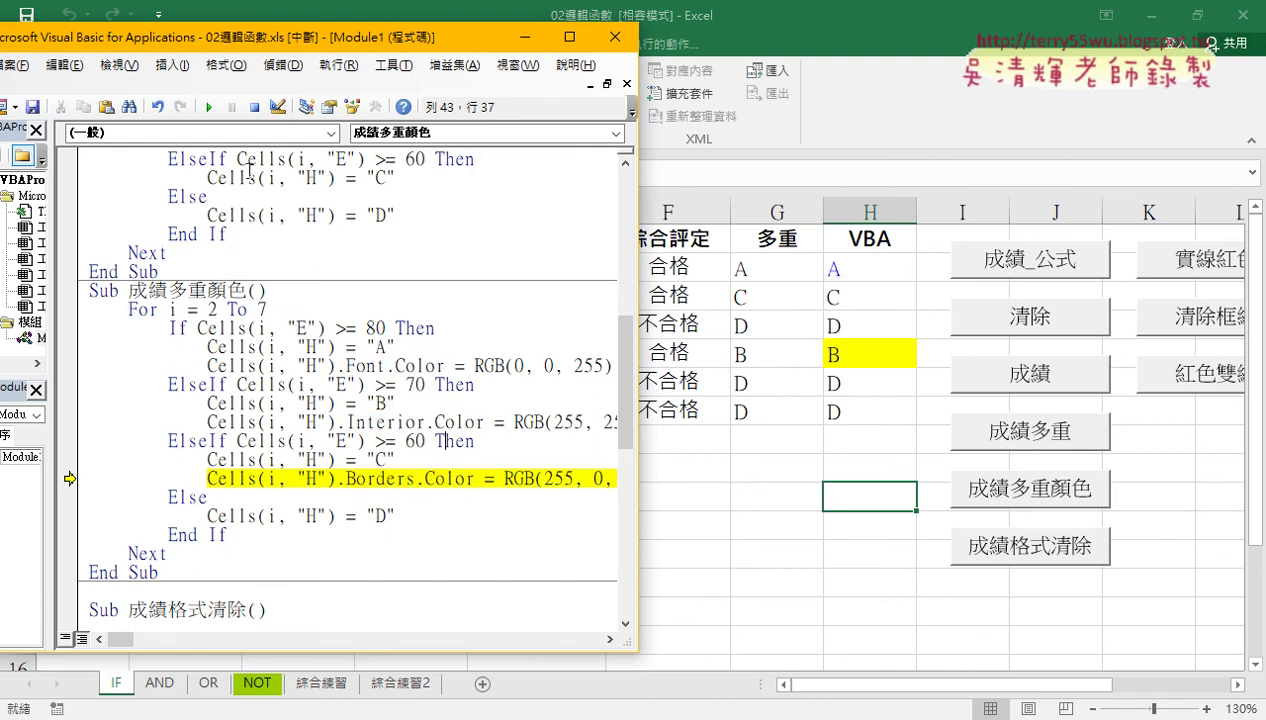
pyautogui.click(209, 107)
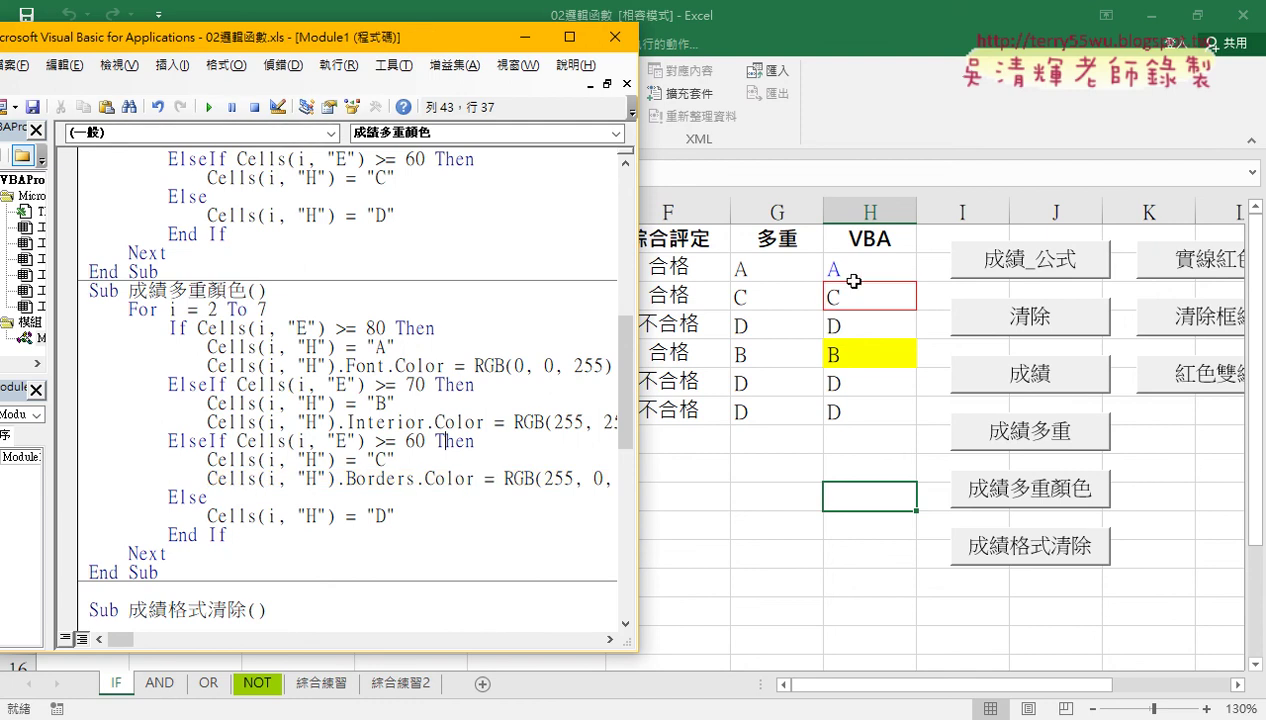
pyautogui.click(409, 509)
pyautogui.press('Return')
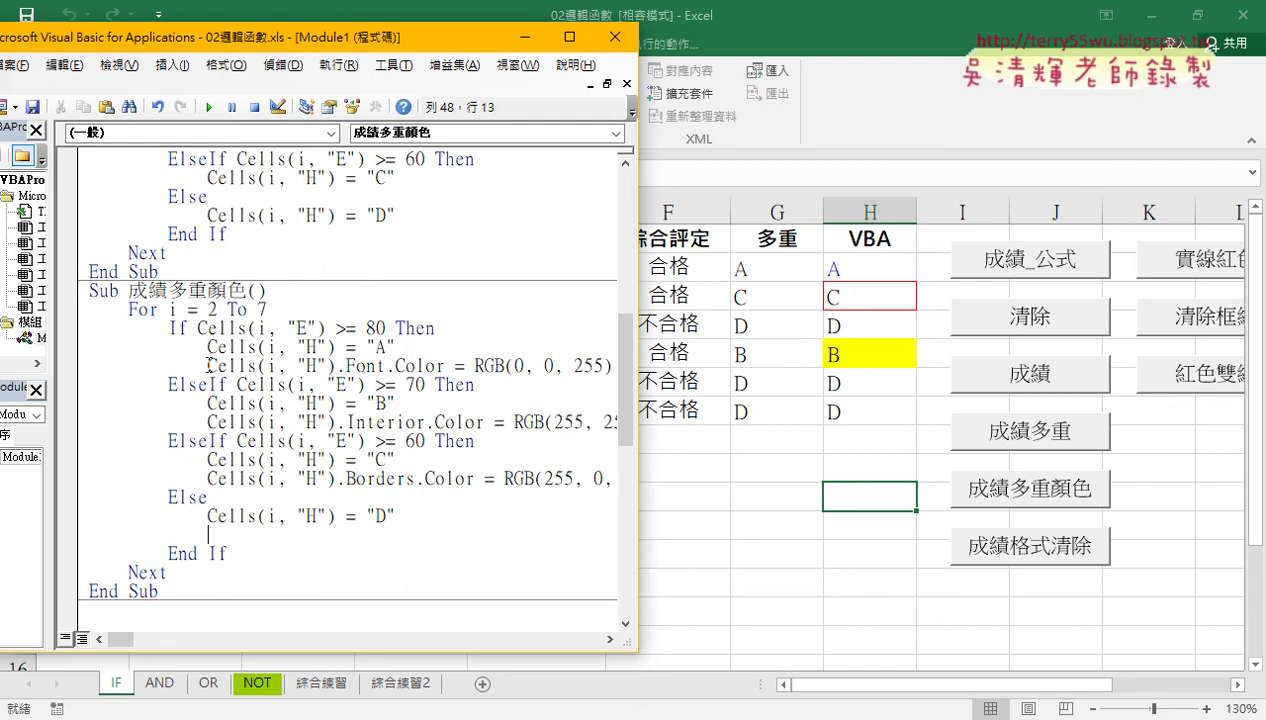
# - Write a Cells.Font.Bold = True line under the D grade assignment
pyautogui.moveTo(207, 515)
pyautogui.mouseDown()
pyautogui.moveTo(256, 515)
pyautogui.moveTo(256, 548)
pyautogui.mouseUp()
pyautogui.write('.')
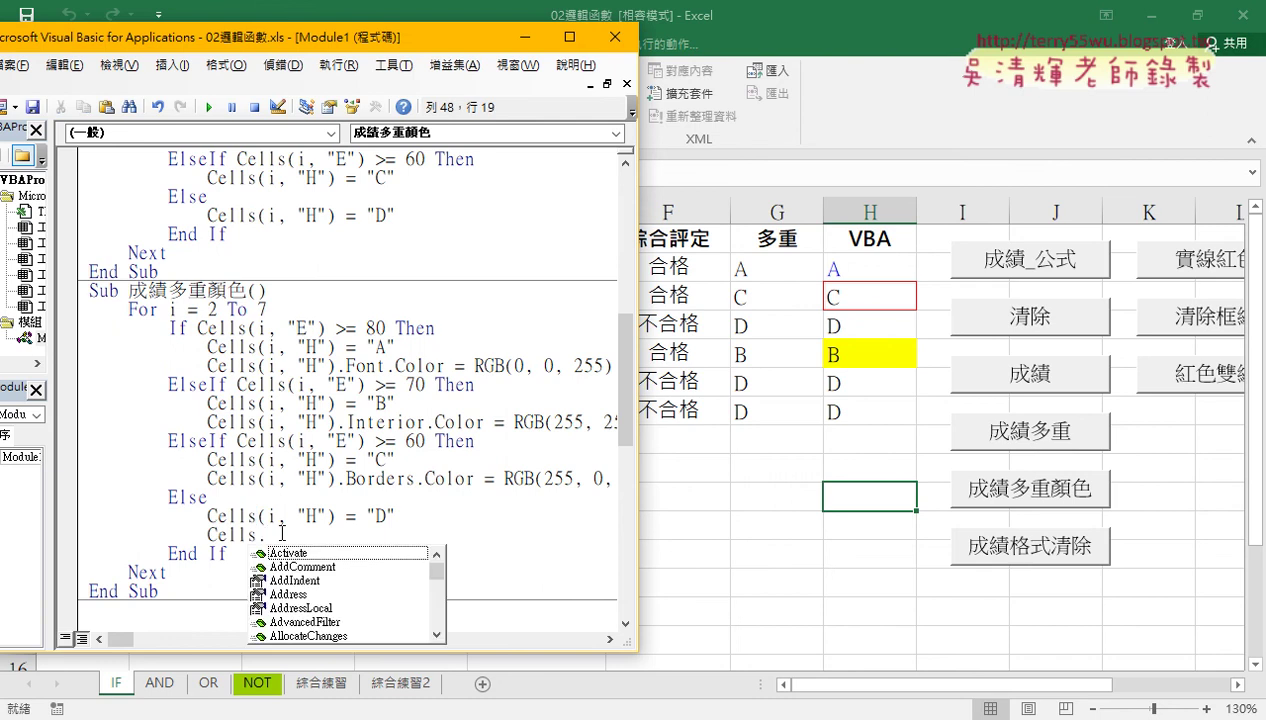
pyautogui.write('fo')
pyautogui.press('Tab')
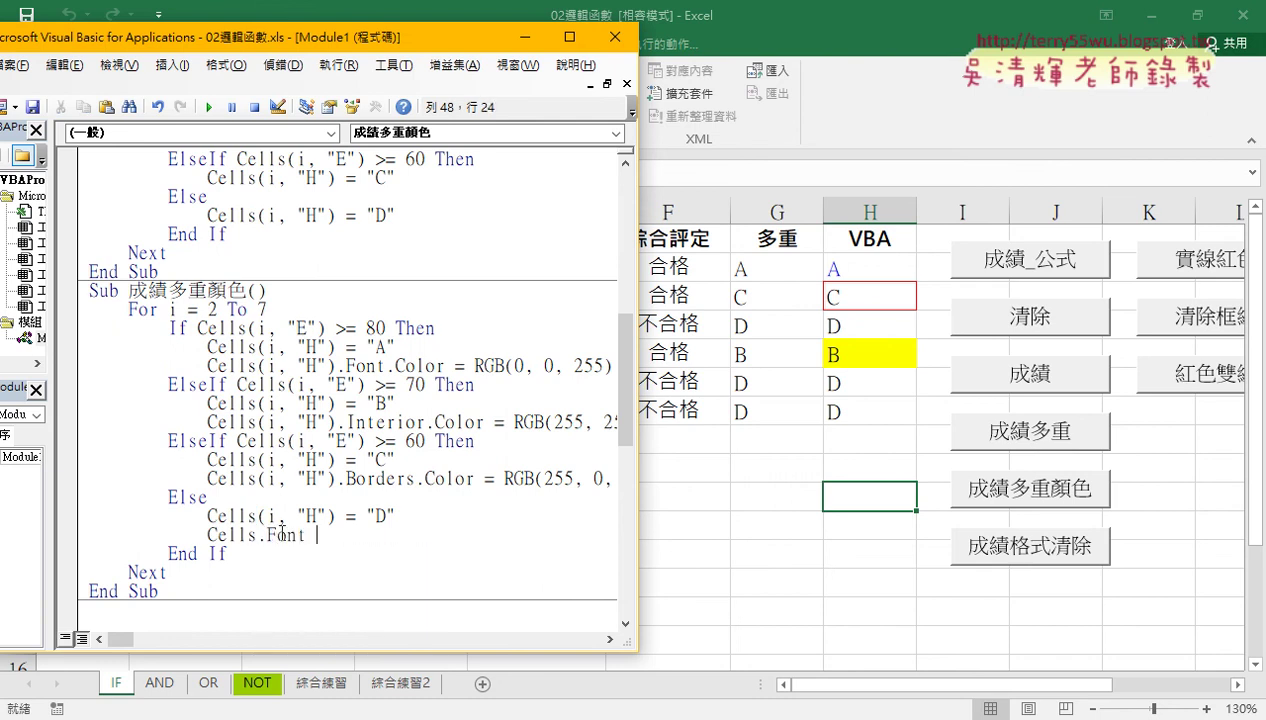
pyautogui.write('.')
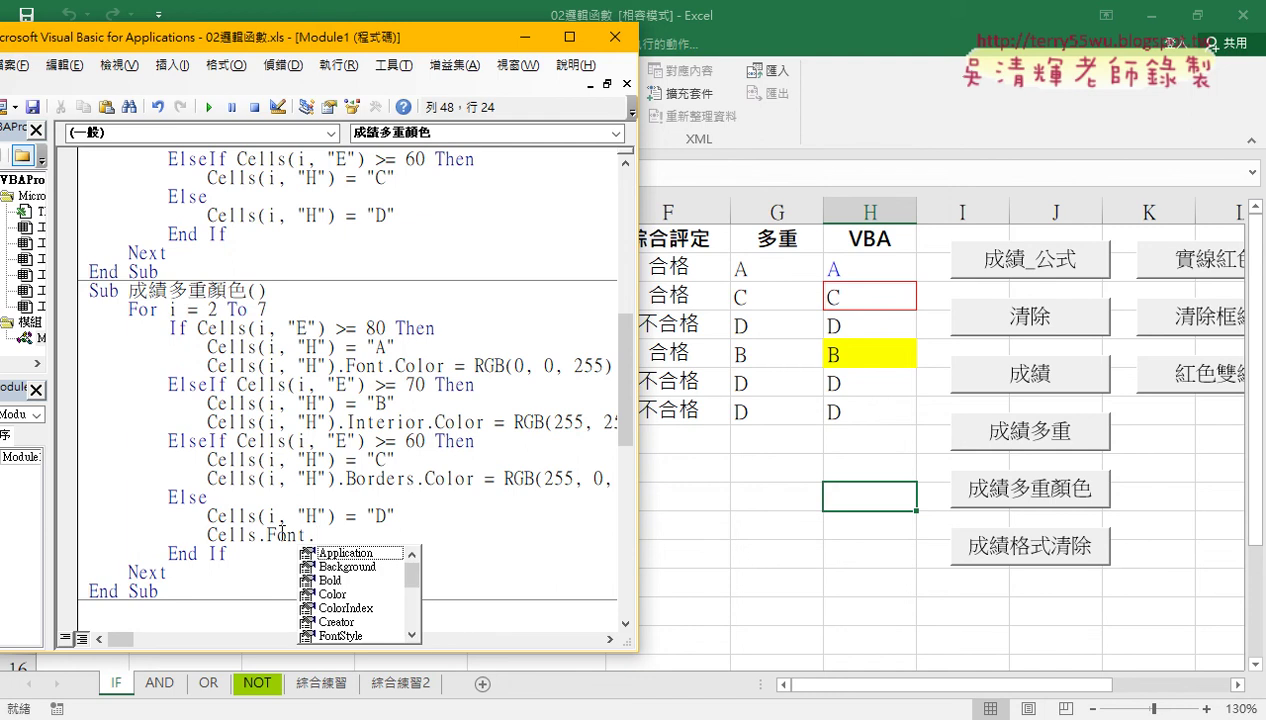
pyautogui.press('Down')
pyautogui.press('Down')
pyautogui.press('Down')
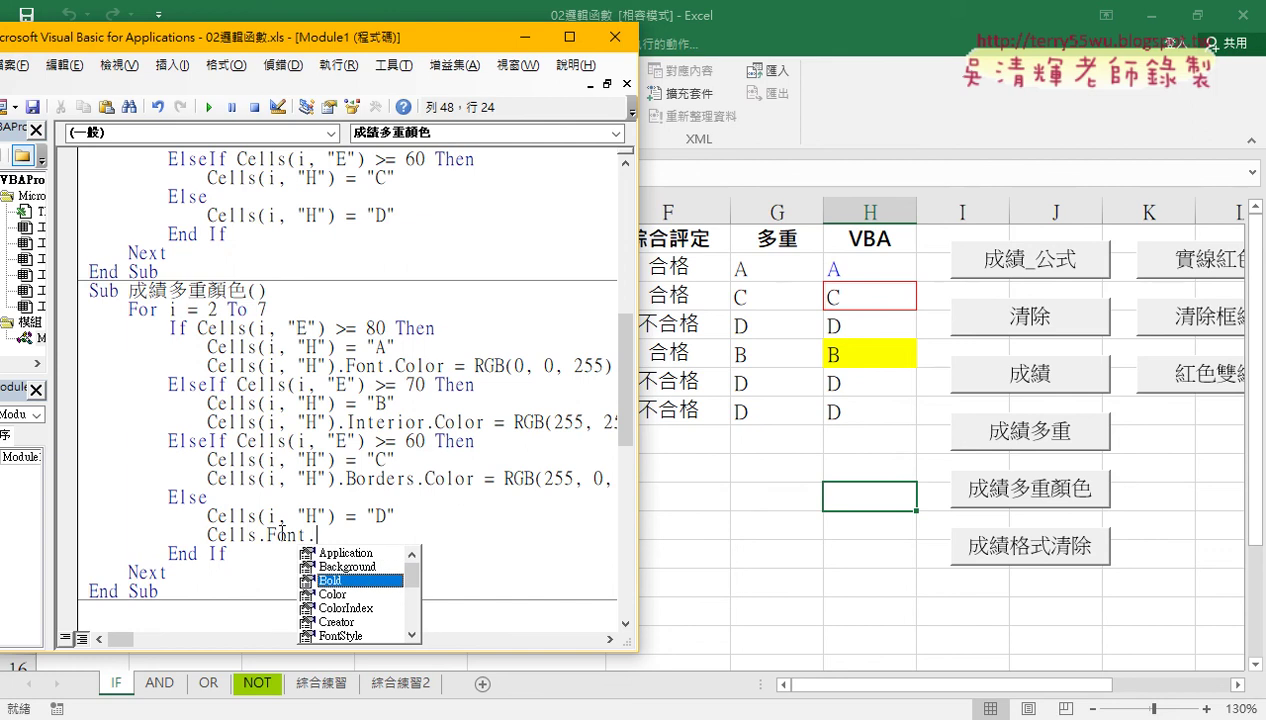
pyautogui.press('space')
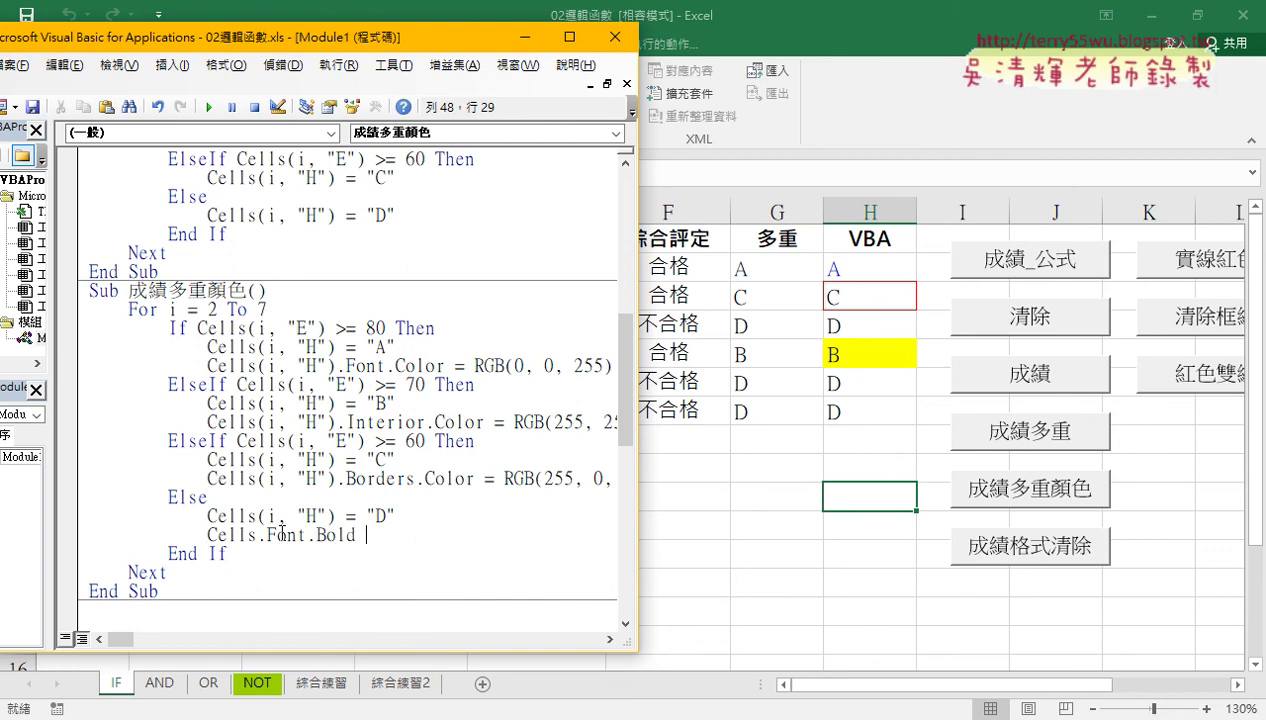
pyautogui.write('=')
pyautogui.write('tr')
pyautogui.write('ue')
pyautogui.press('BackSpace')
pyautogui.press('BackSpace')
pyautogui.press('BackSpace')
pyautogui.press('BackSpace')
pyautogui.write('1')
pyautogui.press('BackSpace')
pyautogui.write('0')
pyautogui.press('BackSpace')
pyautogui.write('tr')
pyautogui.write('ue')
# - Add the (i, "H") reference after Cells and rerun the macro to bold the D grades
pyautogui.moveTo(336, 515); pyautogui.dragTo(258, 515)
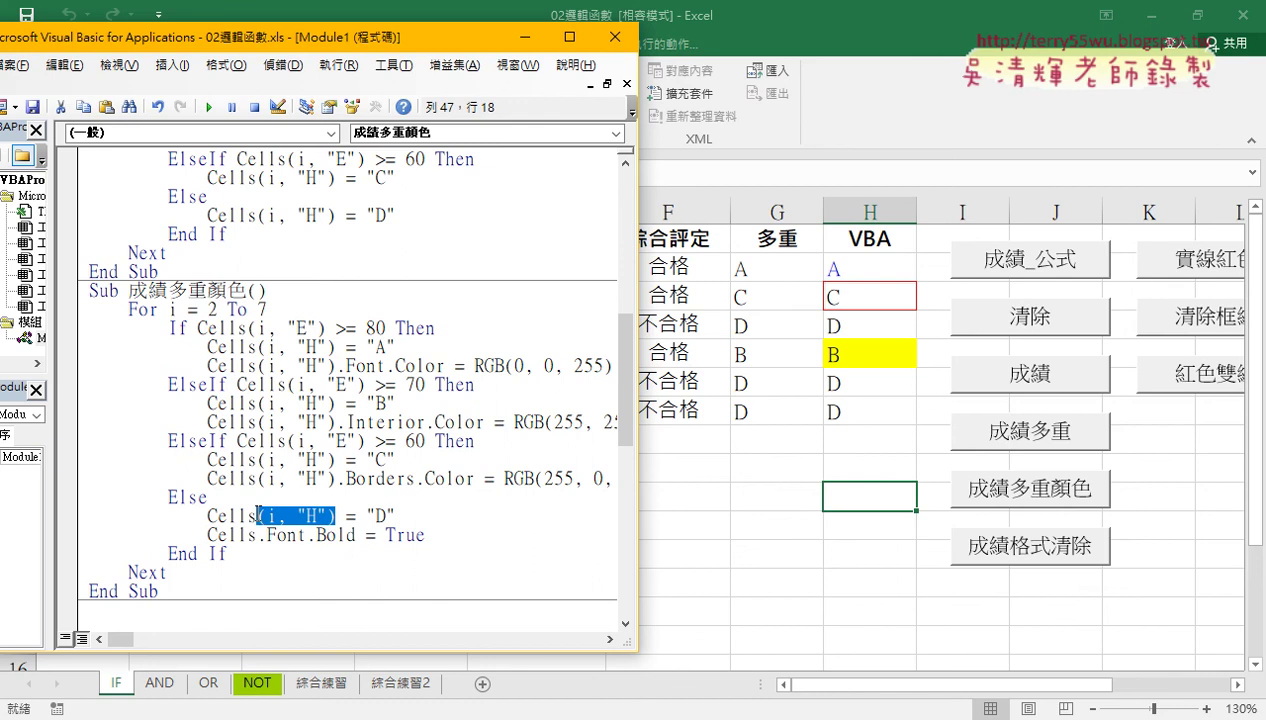
pyautogui.hotkey('ctrl', 'c')
pyautogui.click(258, 535)
pyautogui.hotkey('ctrl', 'v')
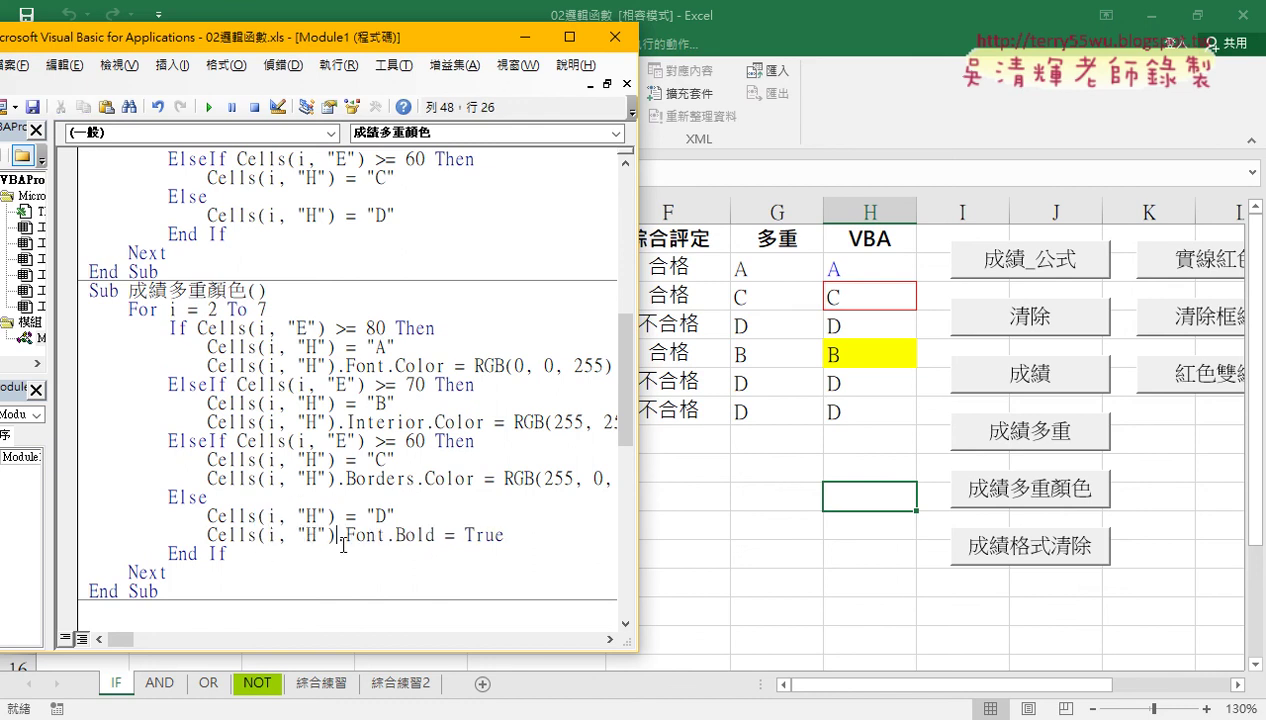
pyautogui.press('Down')
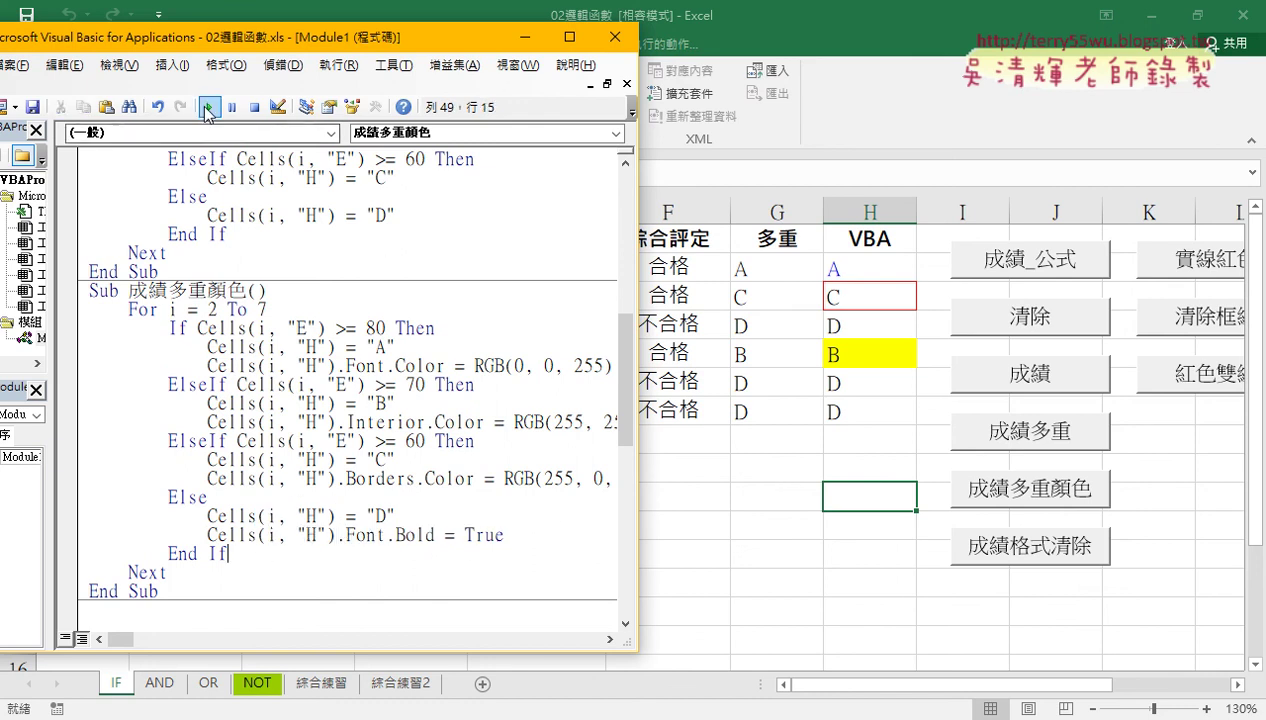
pyautogui.click(207, 110)
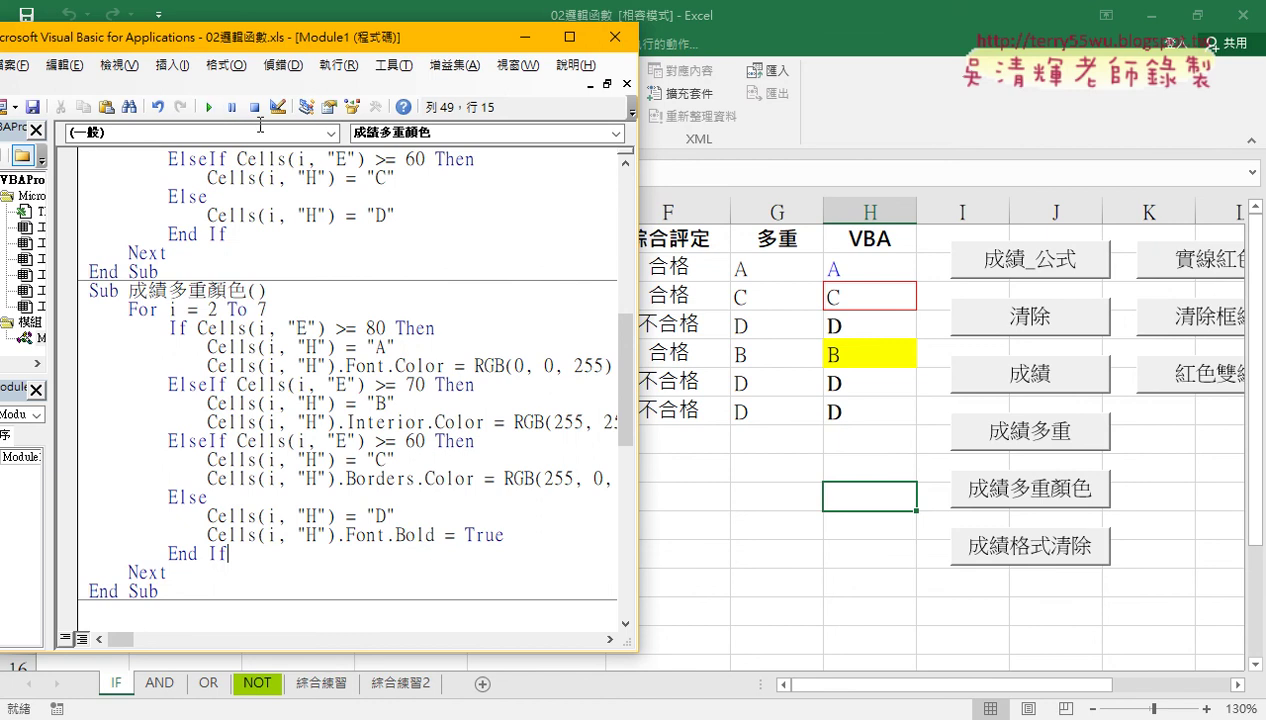
pyautogui.click(508, 534)
# - Copy the Font.Color line into the D branch as RGB(255, 0, 0) and rerun the macro
pyautogui.press('Return')
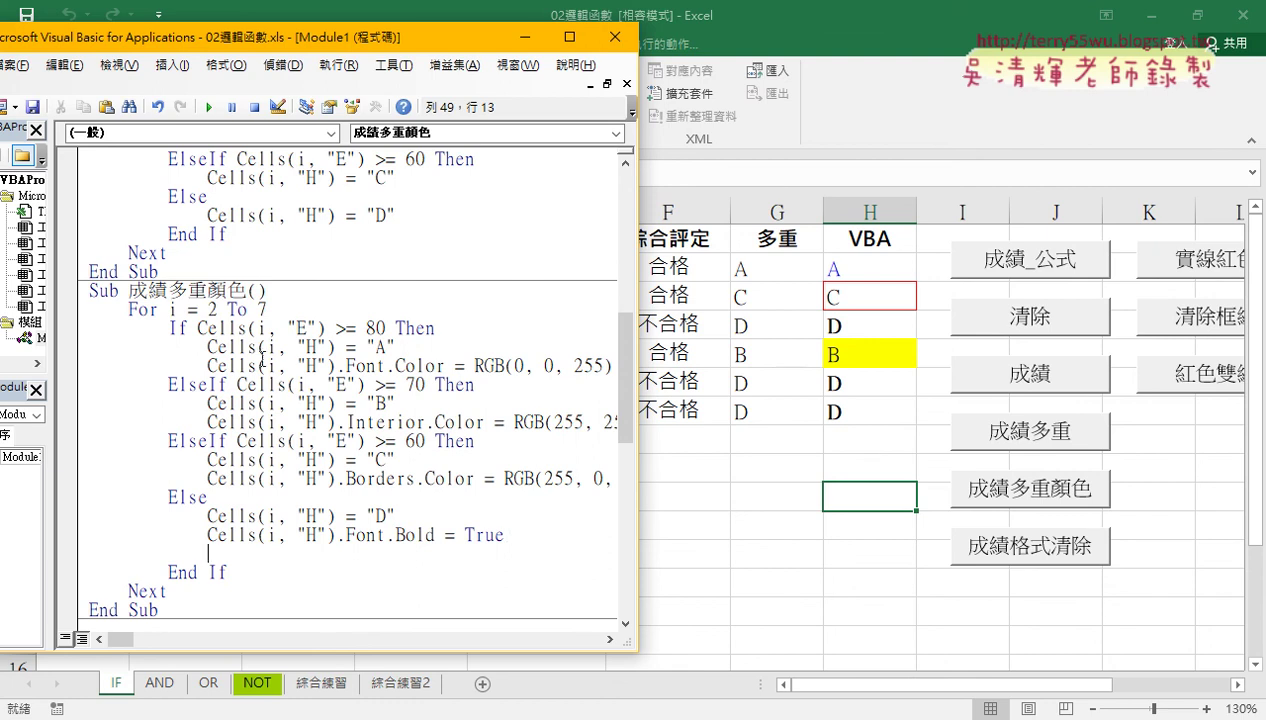
pyautogui.moveTo(207, 365); pyautogui.dragTo(612, 365)
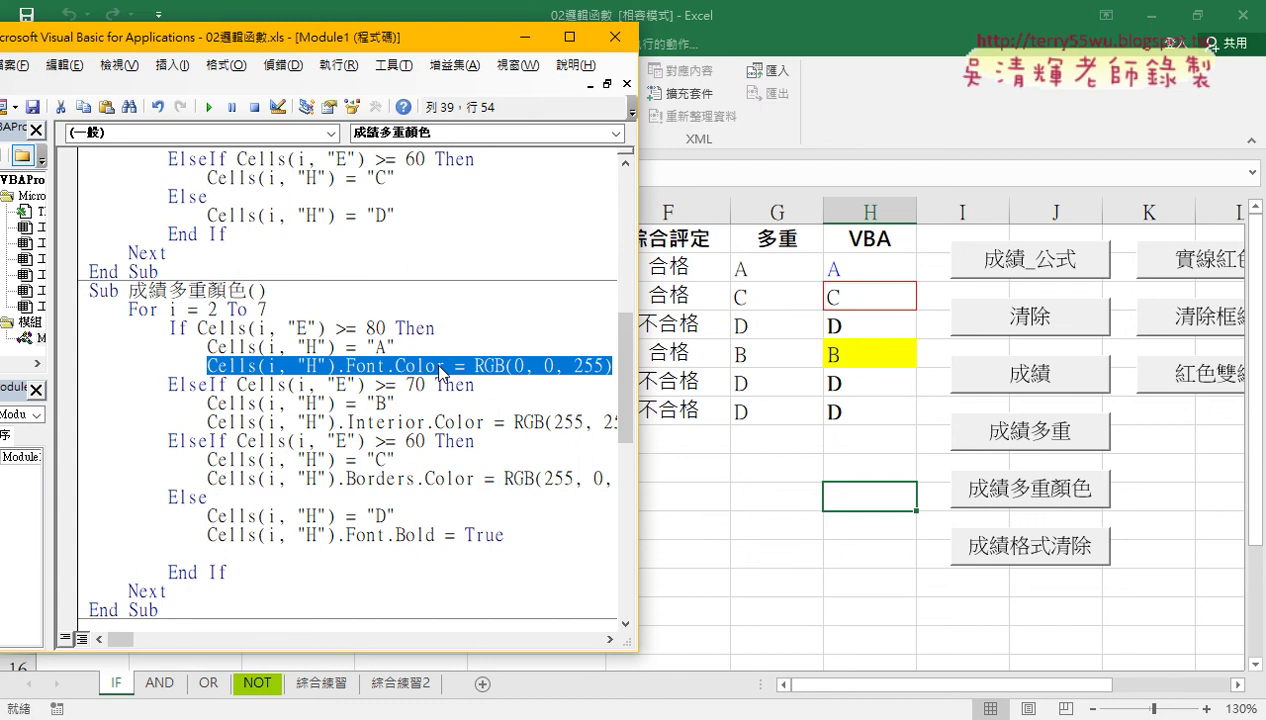
pyautogui.moveTo(439, 368); pyautogui.dragTo(424, 556)
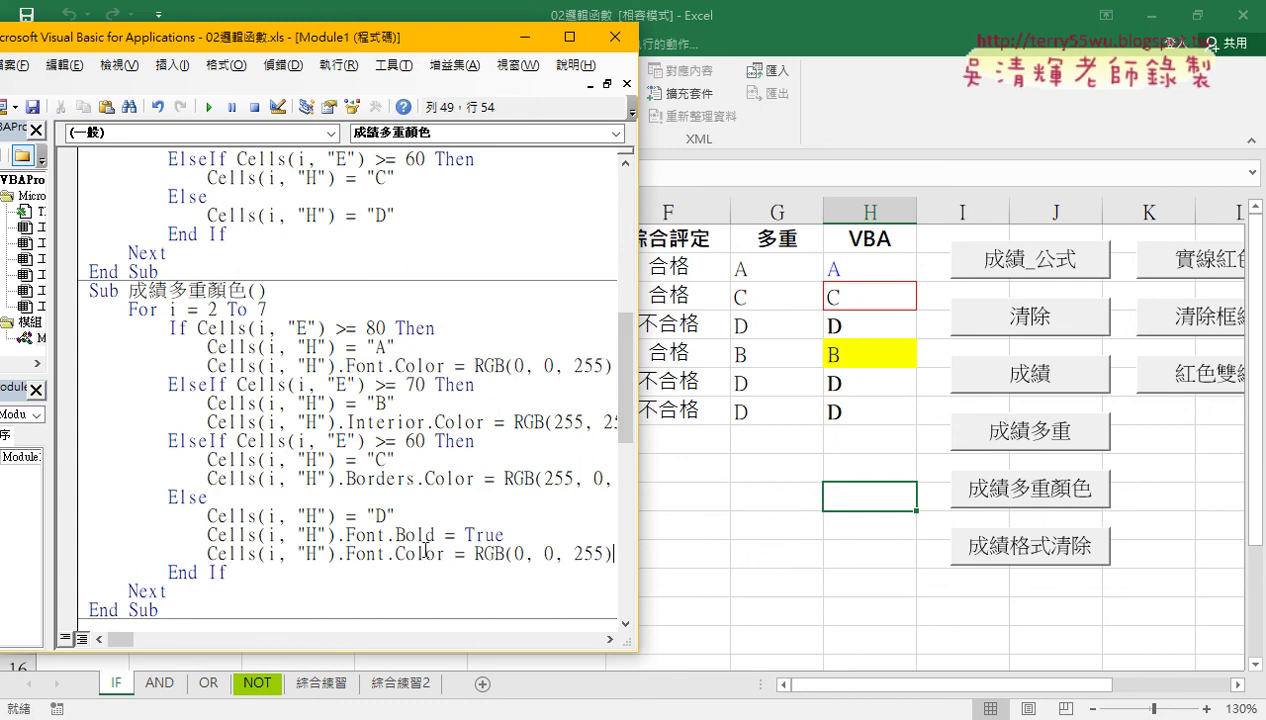
pyautogui.moveTo(605, 556)
pyautogui.mouseDown()
pyautogui.moveTo(514, 556)
pyautogui.moveTo(596, 558)
pyautogui.mouseUp()
pyautogui.click(499, 554)
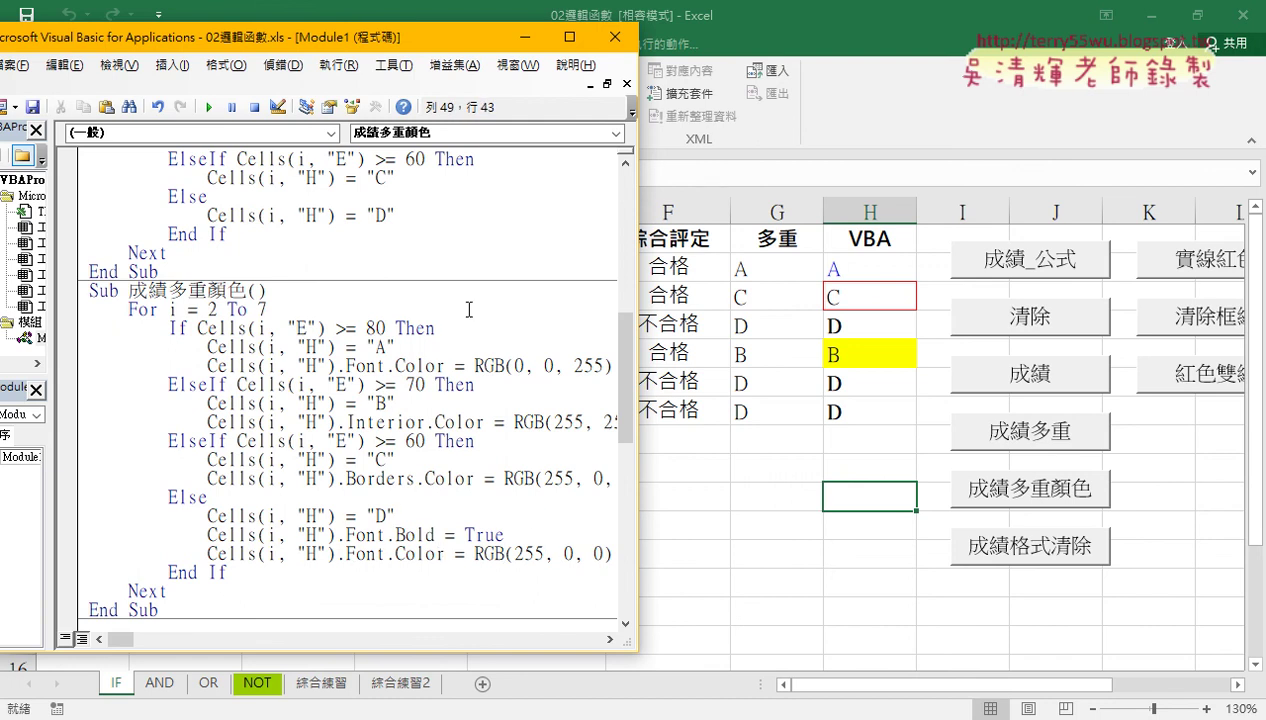
pyautogui.click(209, 107)
pyautogui.moveTo(451, 52); pyautogui.dragTo(559, 134)
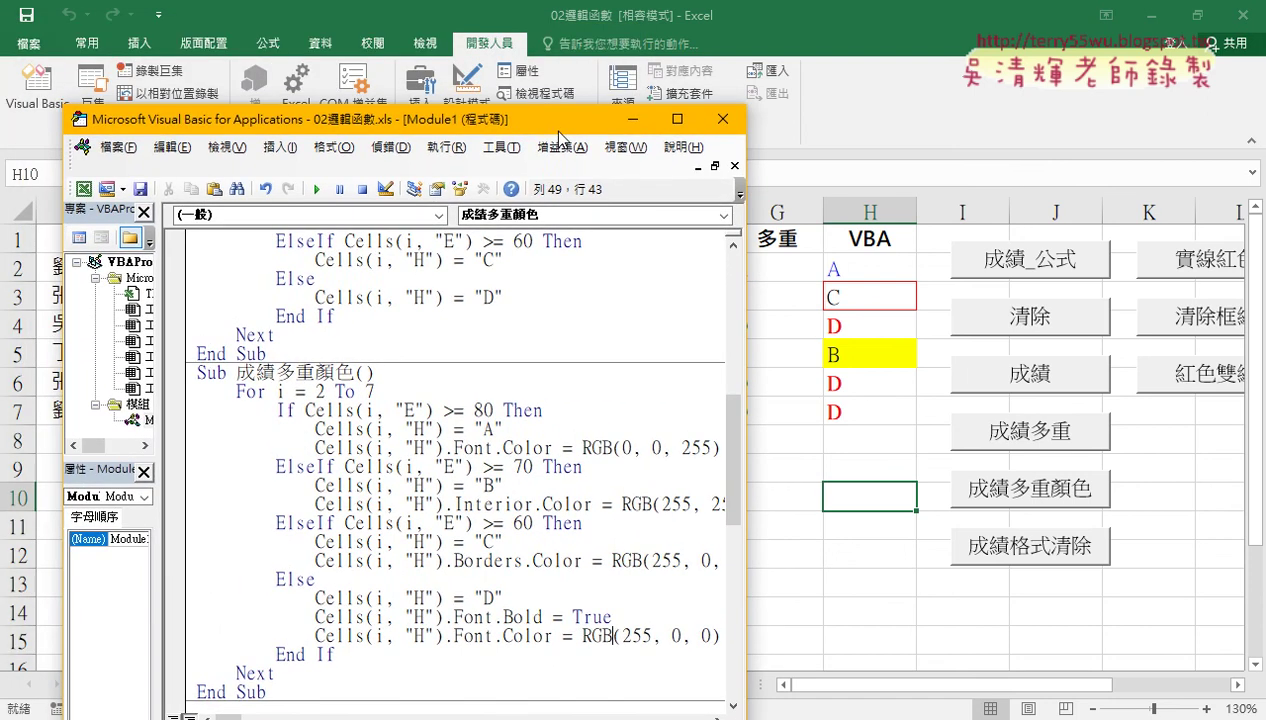
pyautogui.click(87, 43)
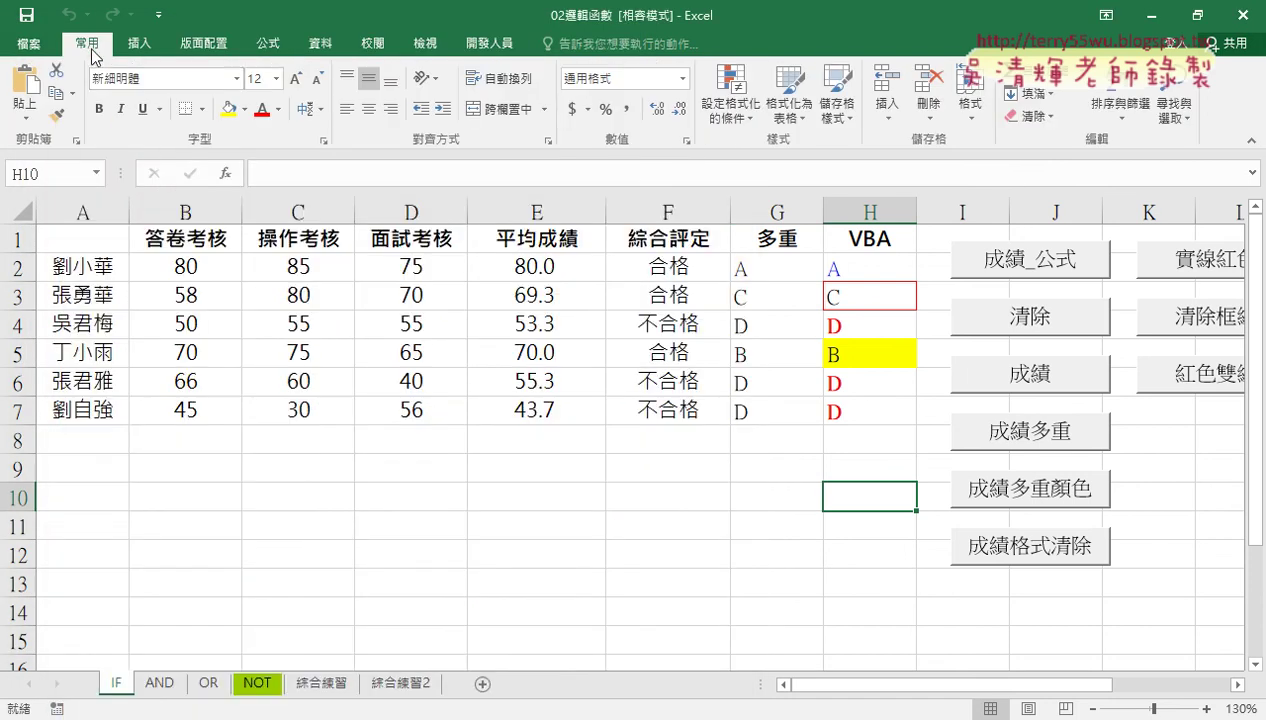
# - Back in the VBA editor, start a new line with Cells below the red Font.Color line
pyautogui.click(238, 78)
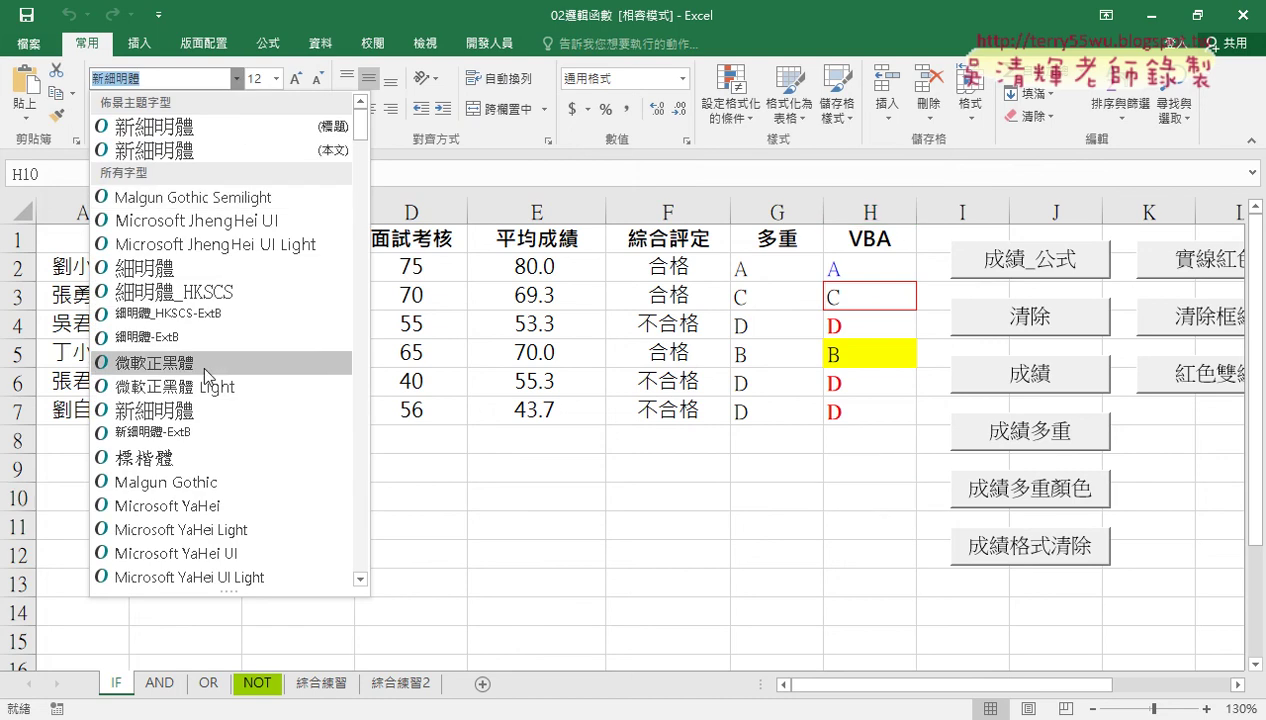
pyautogui.click(505, 48)
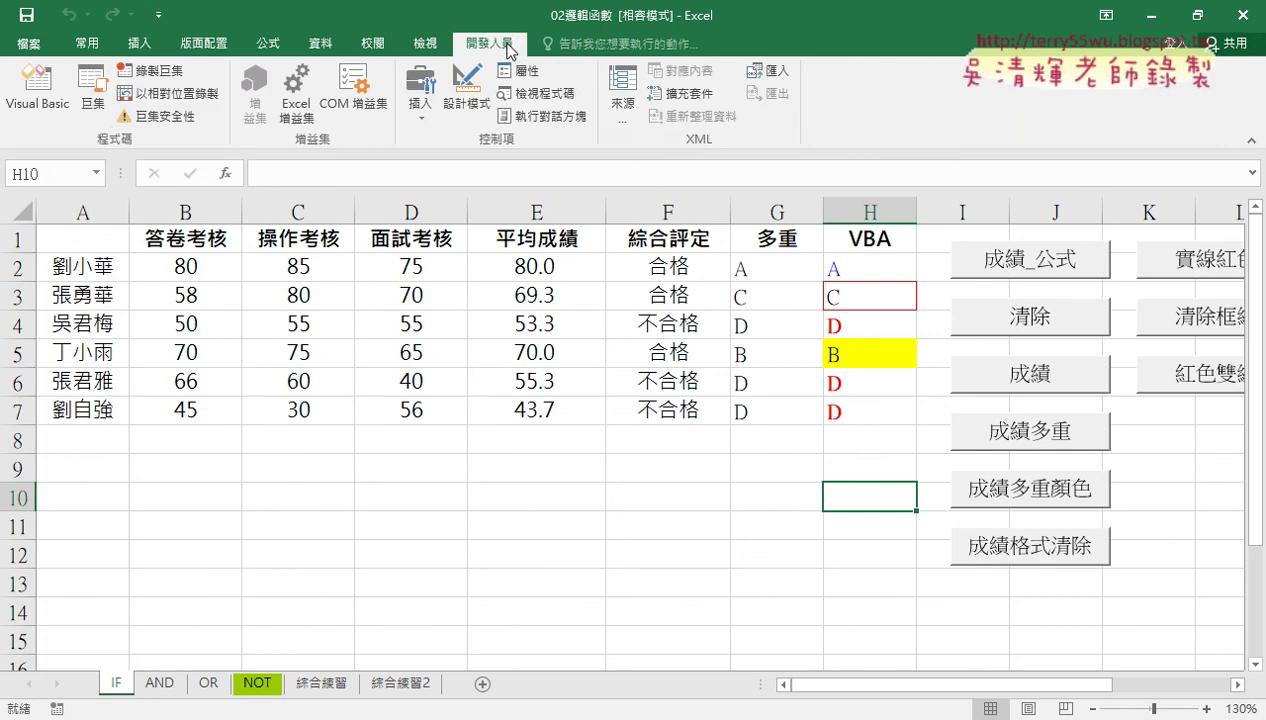
pyautogui.click(37, 85)
pyautogui.scroll(-1, 318, 522)
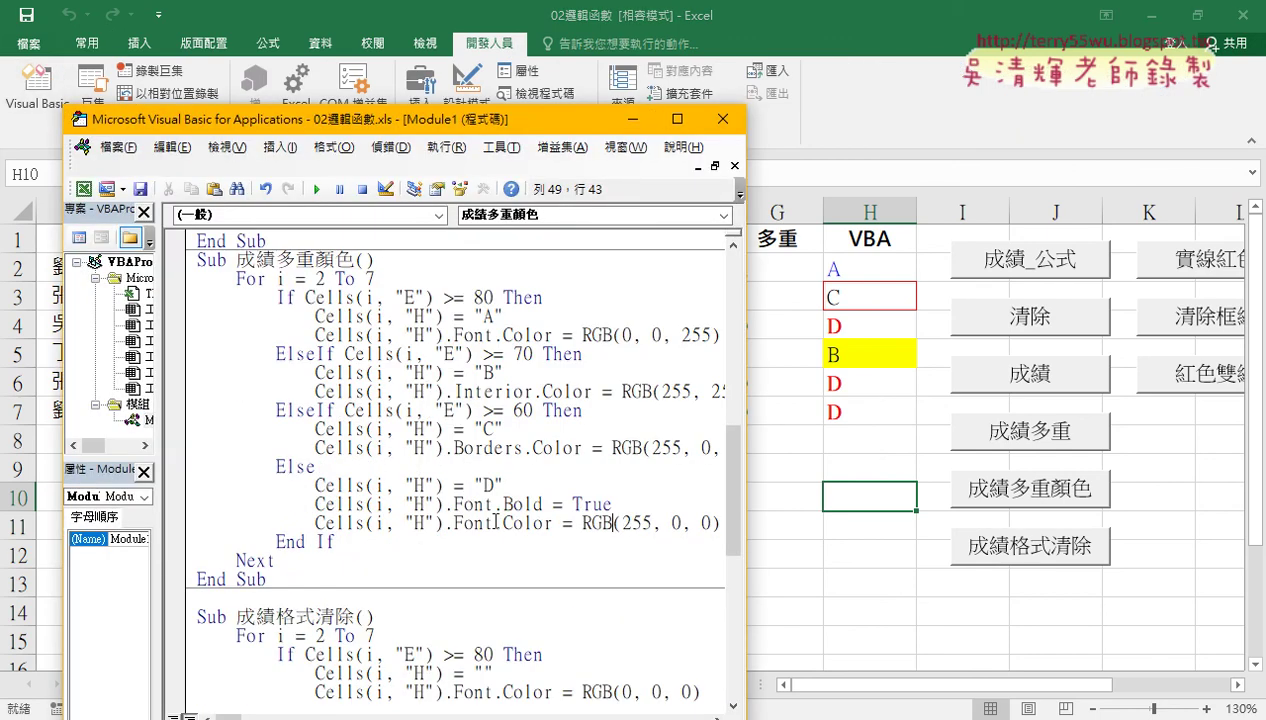
pyautogui.moveTo(453, 523); pyautogui.dragTo(497, 523)
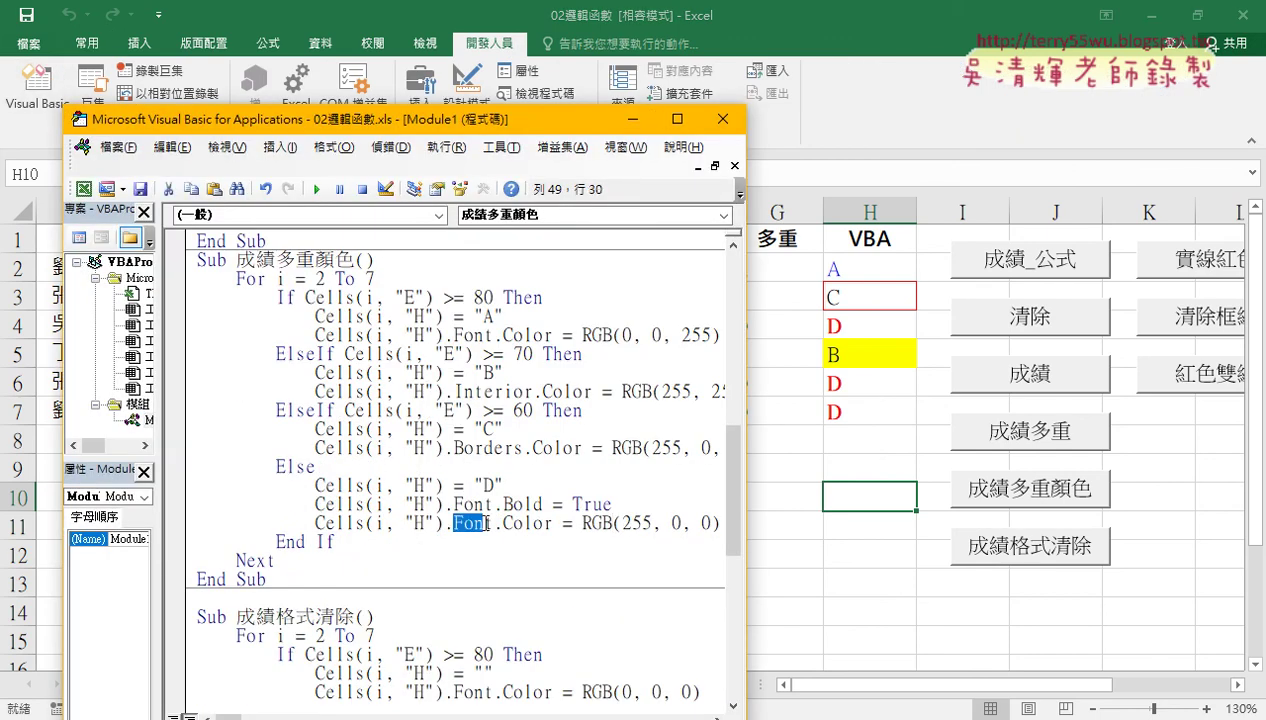
pyautogui.click(526, 523)
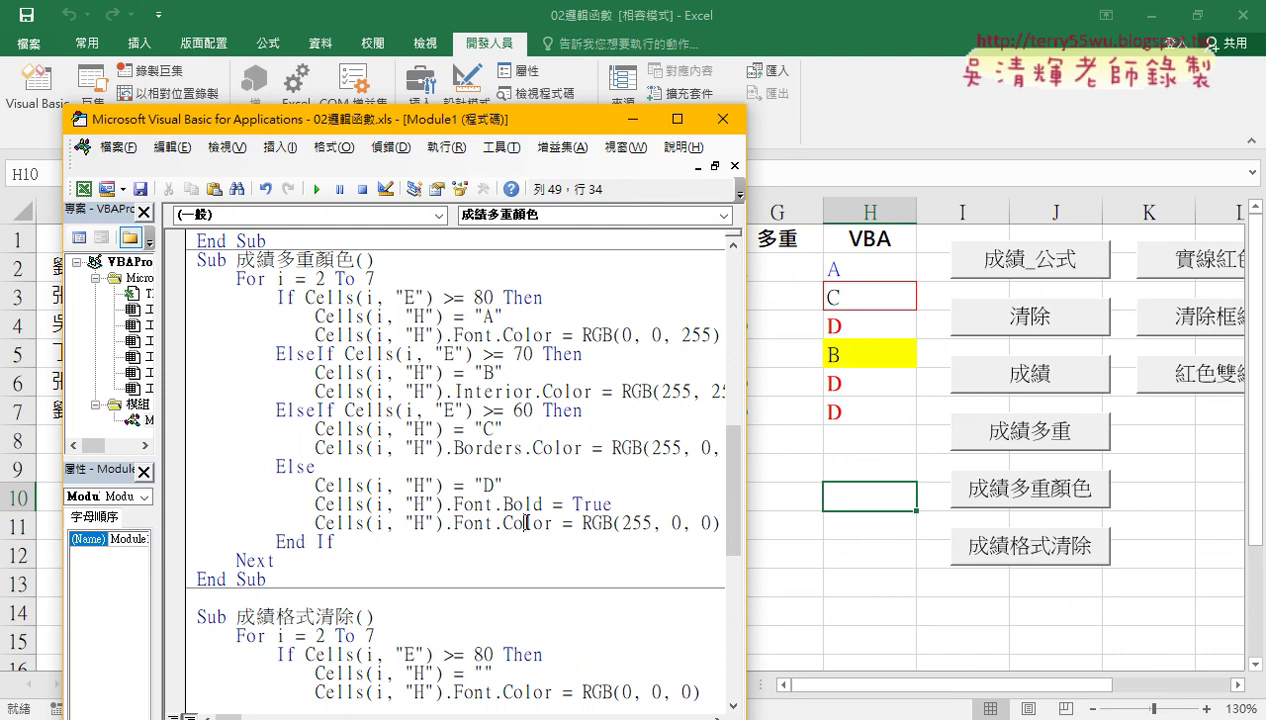
pyautogui.press('Return')
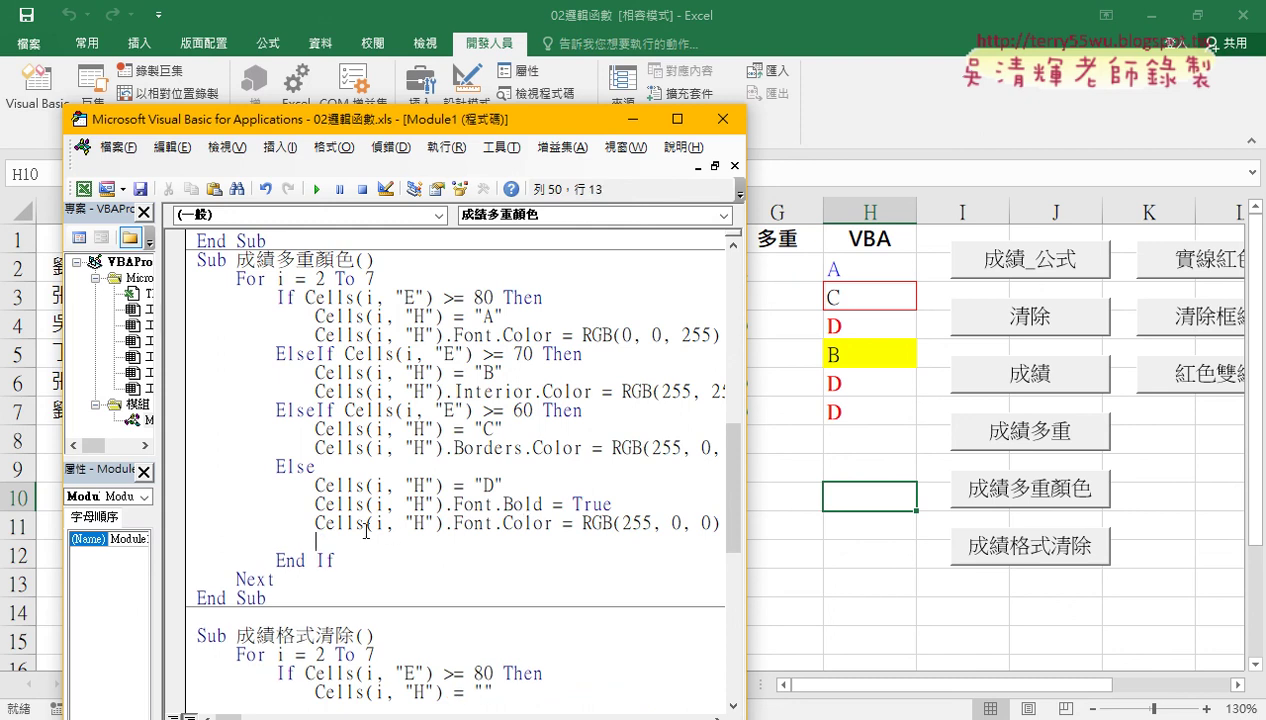
pyautogui.doubleClick(340, 523)
pyautogui.moveTo(326, 524); pyautogui.dragTo(341, 545)
# - Complete the new line as Cells.Font.Name ="" using the IntelliSense suggestions
pyautogui.write('.')
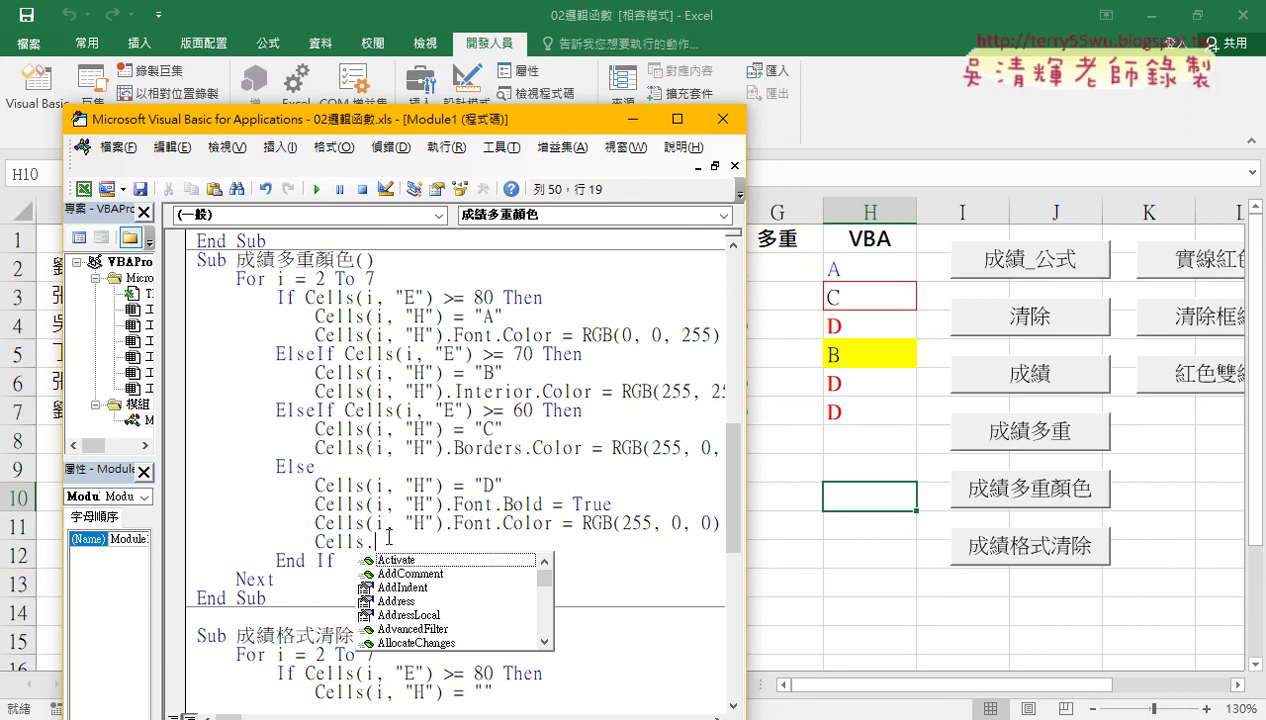
pyautogui.write('fo')
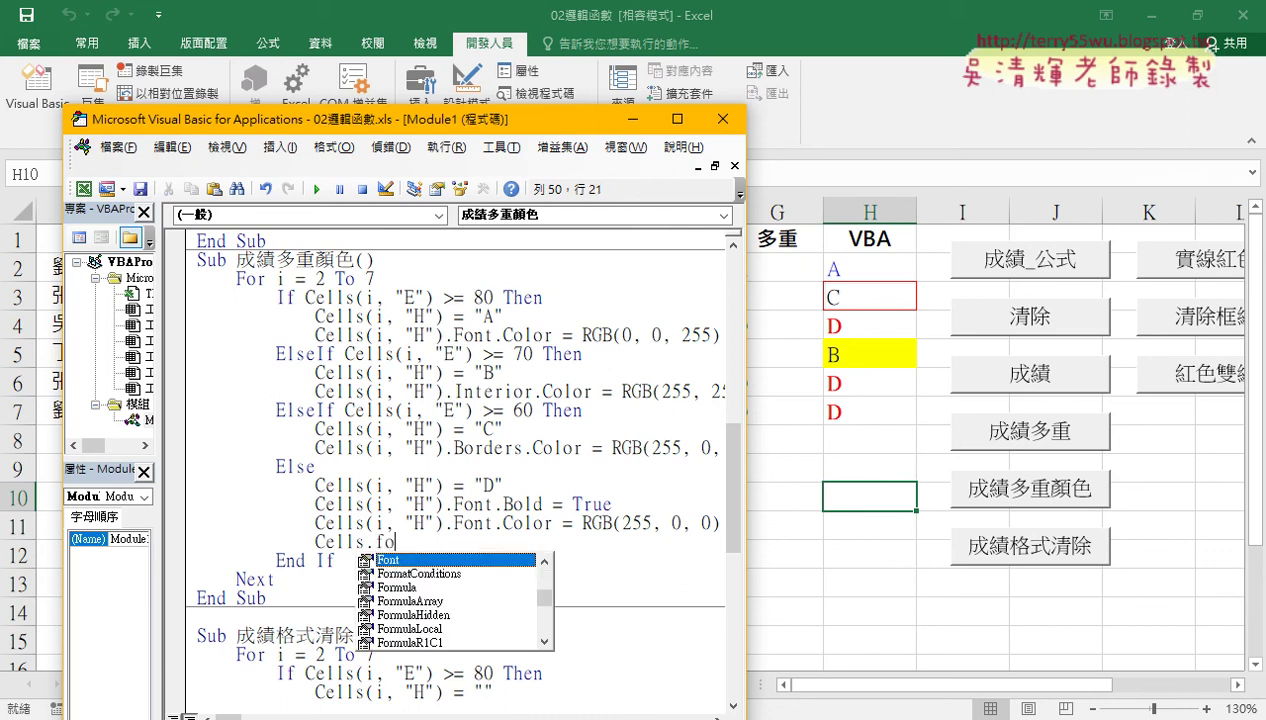
pyautogui.press('Tab')
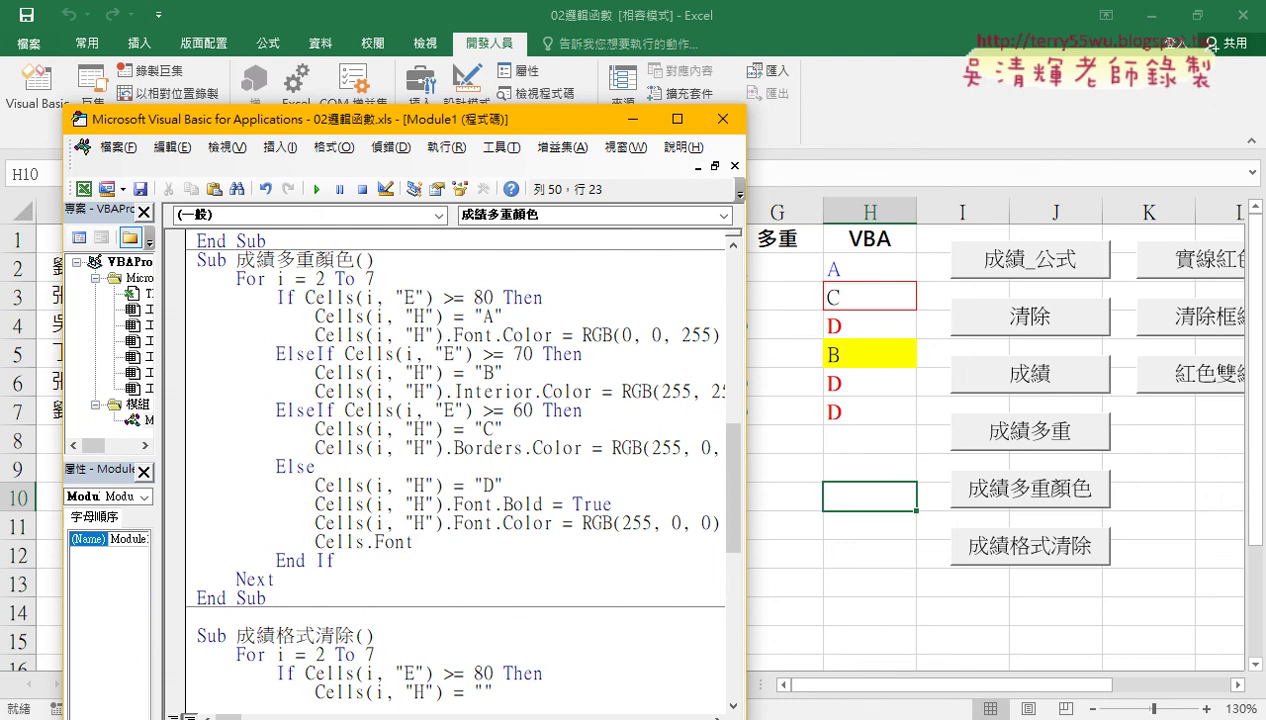
pyautogui.write('.')
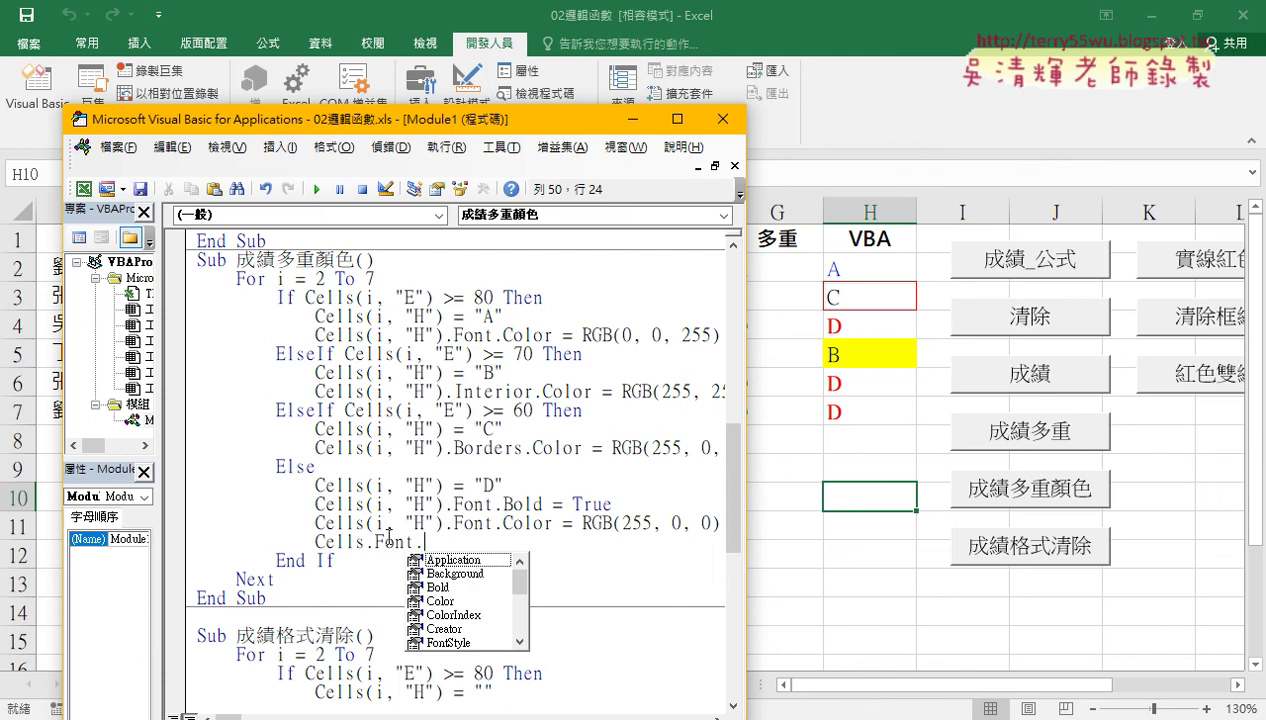
pyautogui.press('Down')
pyautogui.press('Down')
pyautogui.press('Down')
pyautogui.press('Down')
pyautogui.press('Down')
pyautogui.press('Down')
pyautogui.press('Down')
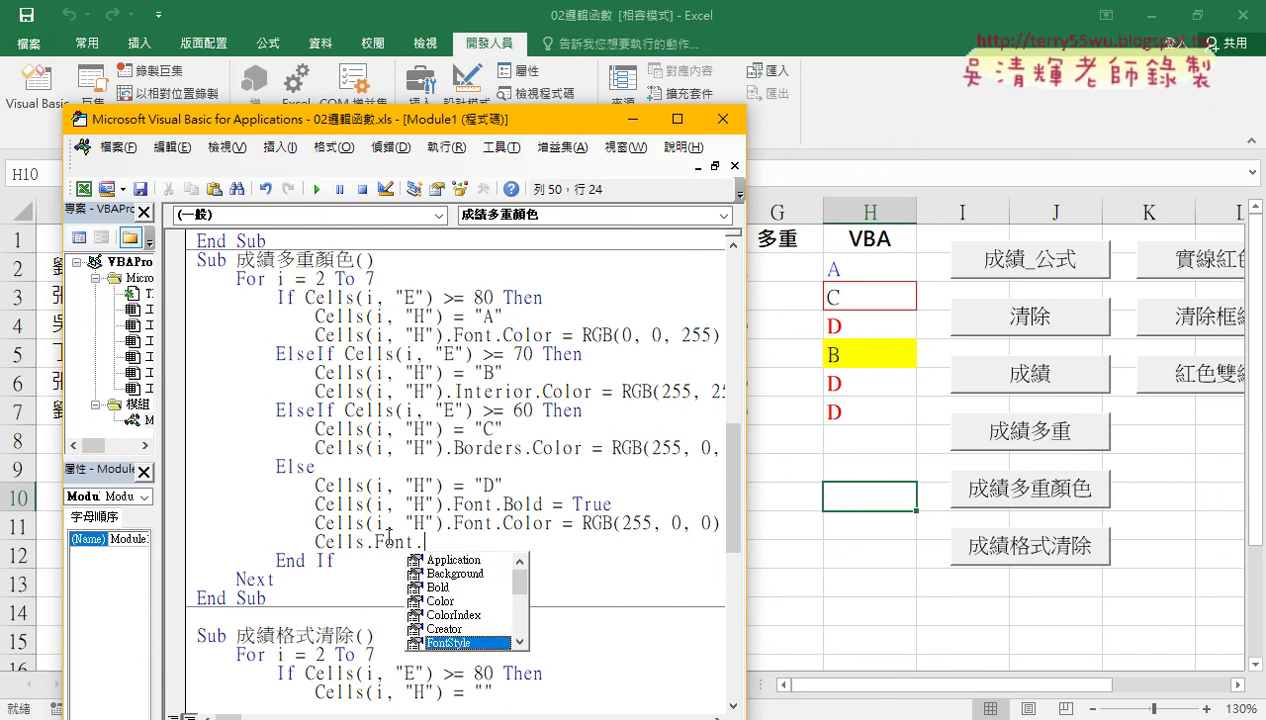
pyautogui.press('Down')
pyautogui.press('Down')
pyautogui.press('Down')
pyautogui.press('Down')
pyautogui.press('Down')
pyautogui.press('Down')
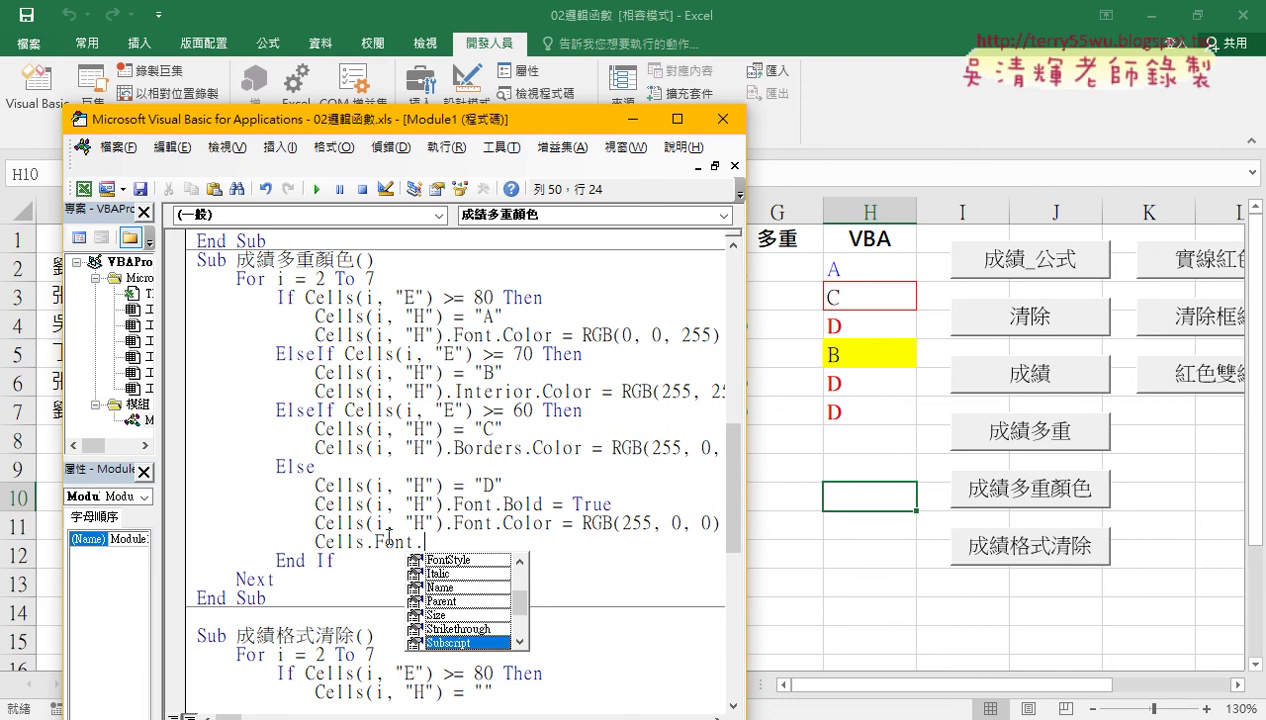
pyautogui.press('Up')
pyautogui.press('Up')
pyautogui.press('Up')
pyautogui.press('Up')
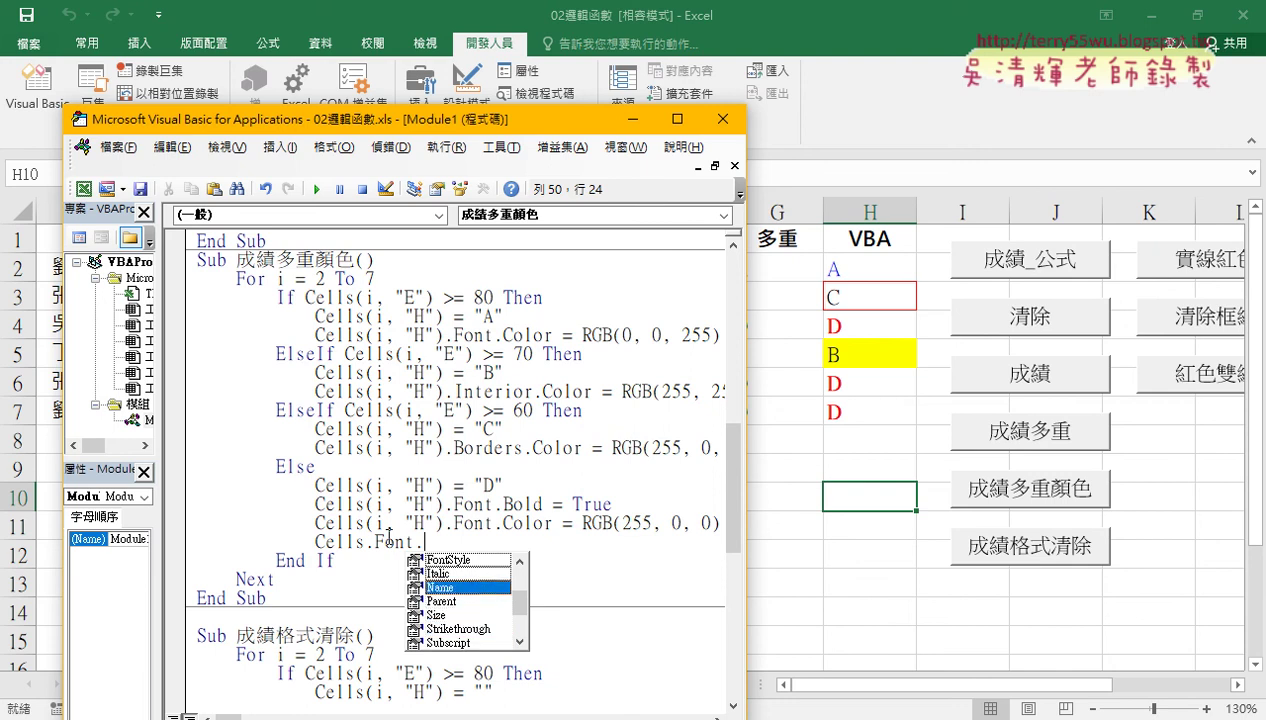
pyautogui.press('space')
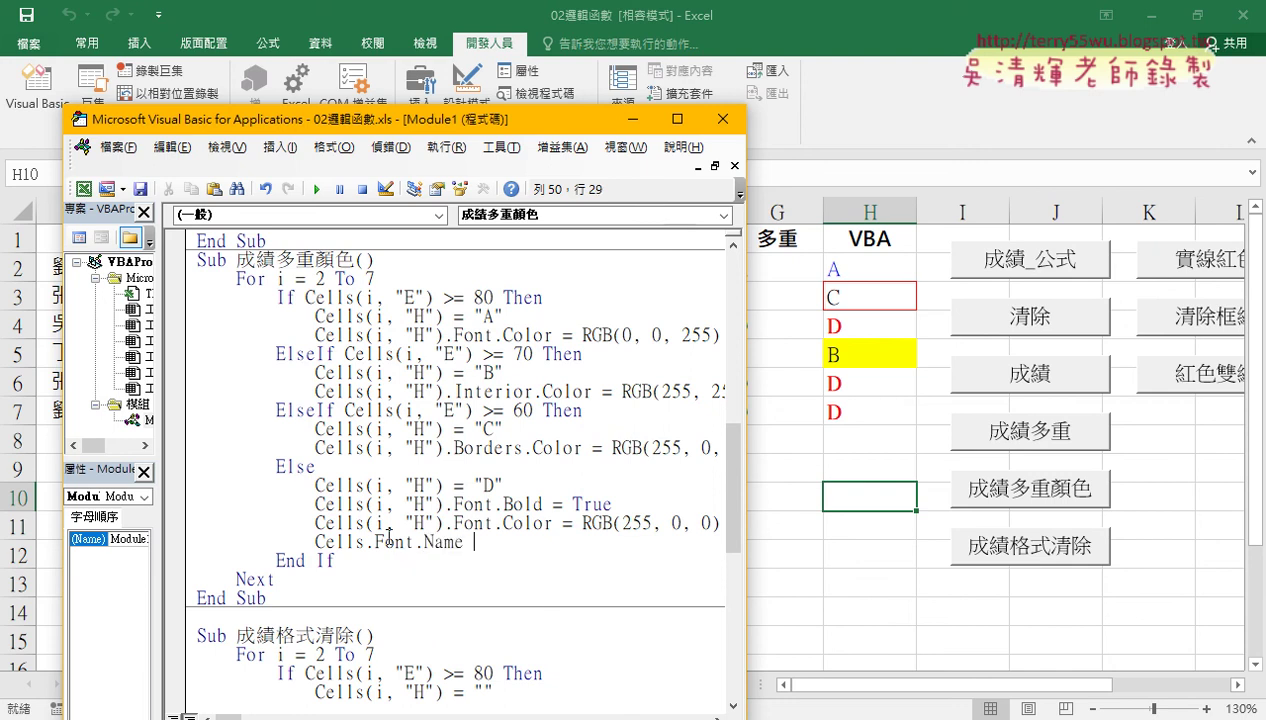
pyautogui.write('=')
pyautogui.write('""')
# - Pick 微軟正黑體 in the Home font box and copy its name
pyautogui.click(88, 50)
pyautogui.click(88, 50)
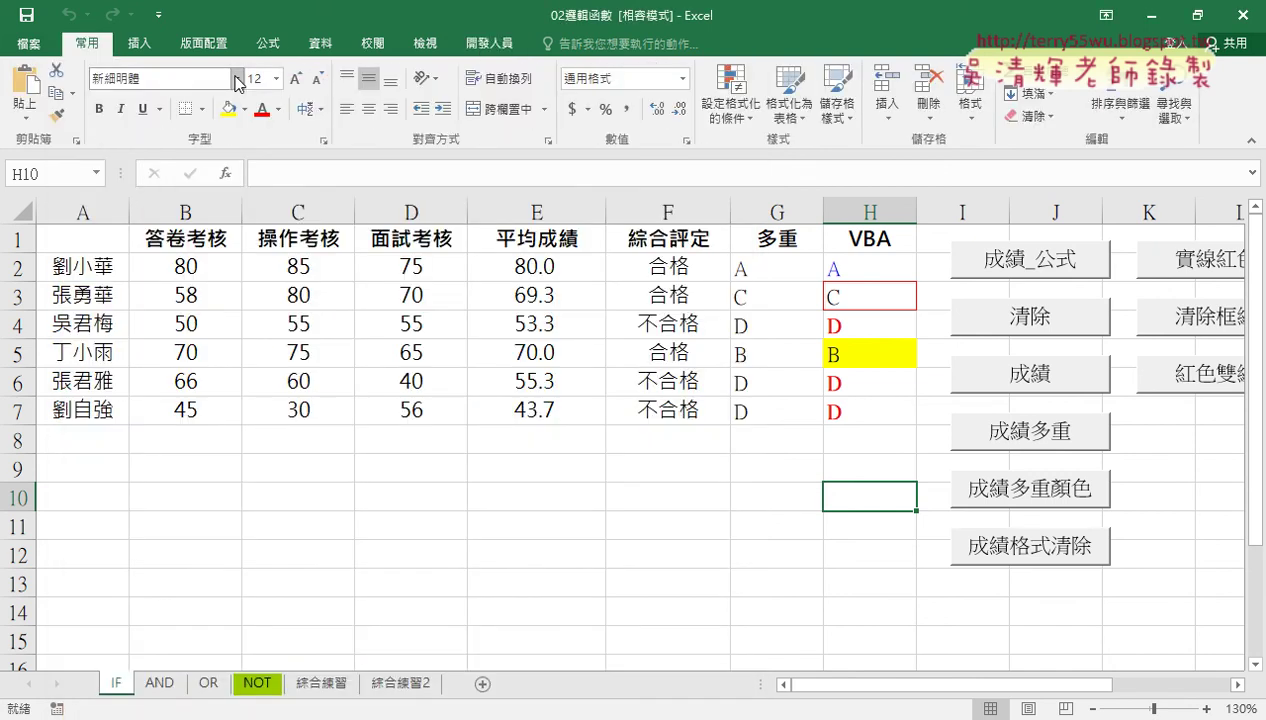
pyautogui.click(237, 78)
pyautogui.click(222, 362)
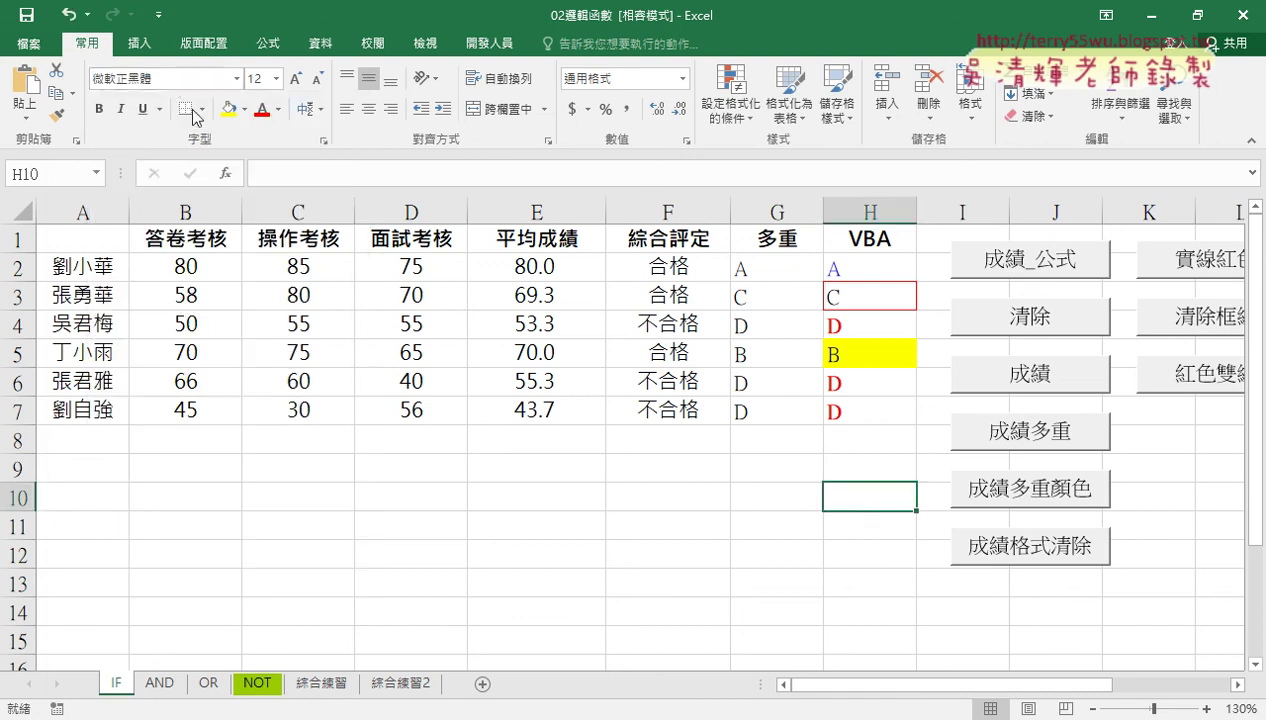
pyautogui.click(139, 80)
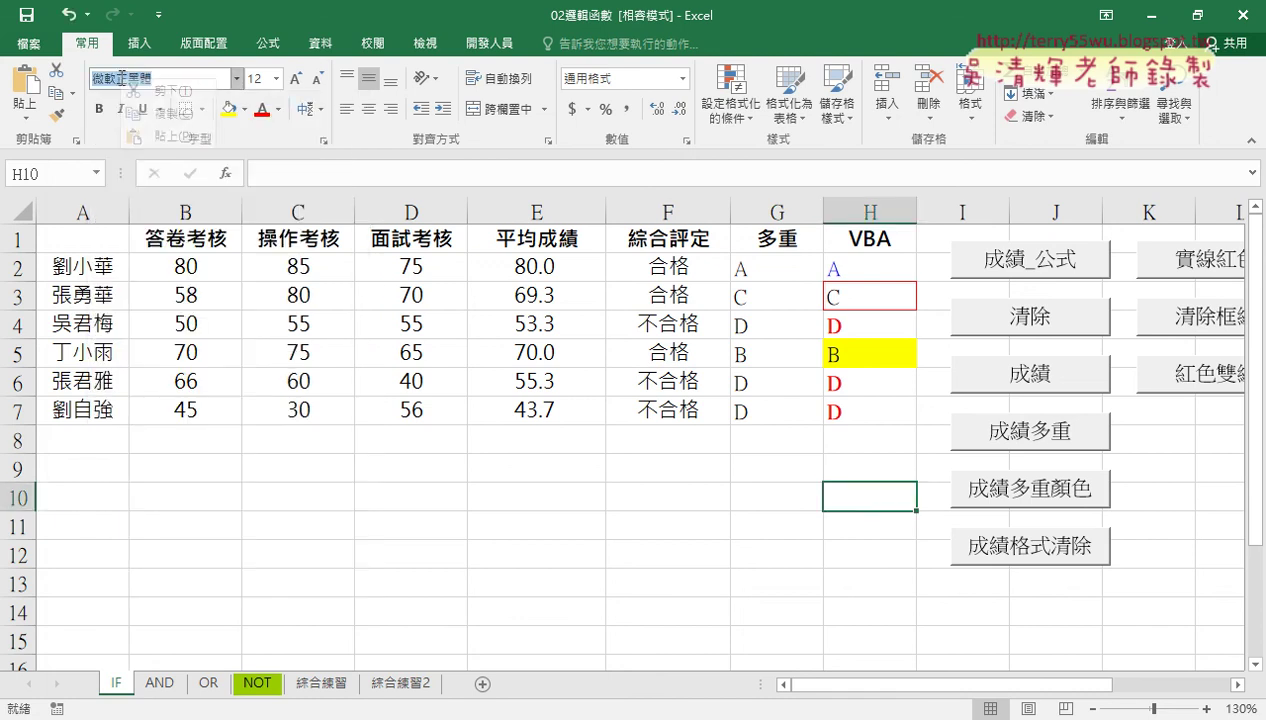
pyautogui.rightClick(118, 77)
pyautogui.click(160, 106)
# - Make the D line Cells(i, "H").Font.Name = "微軟正黑體" and rerun the macro
pyautogui.click(489, 43)
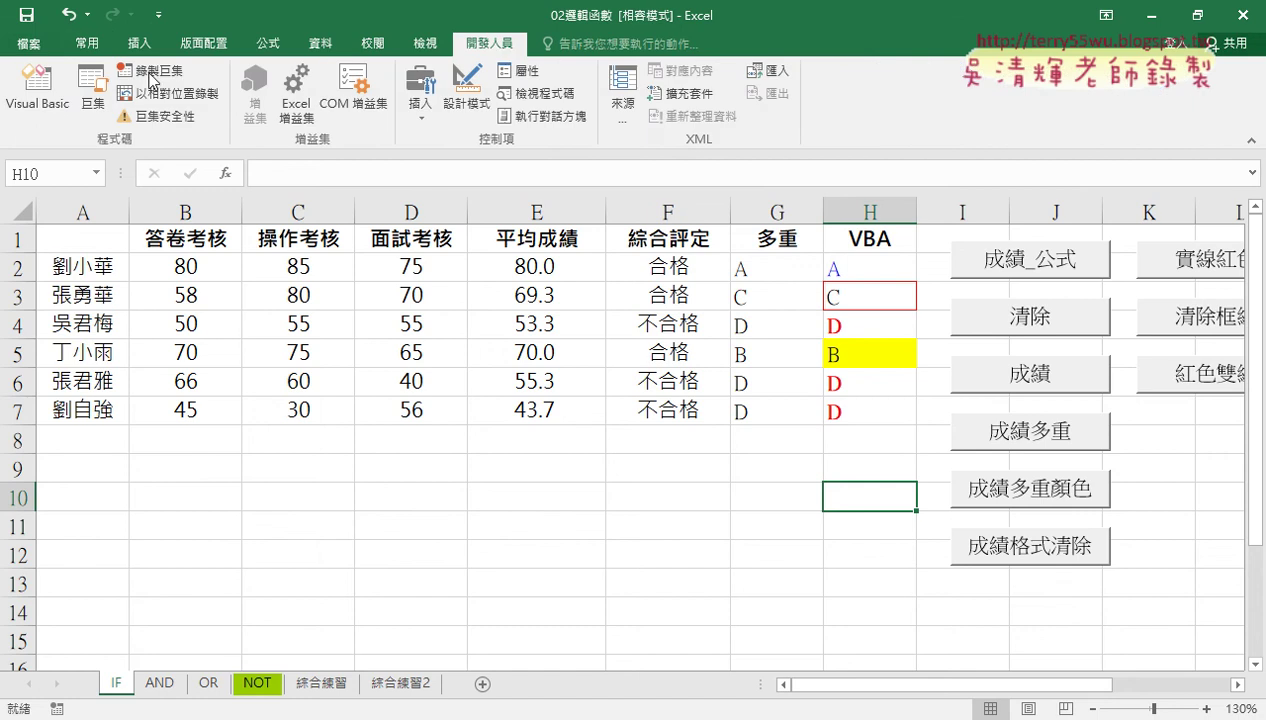
pyautogui.click(57, 90)
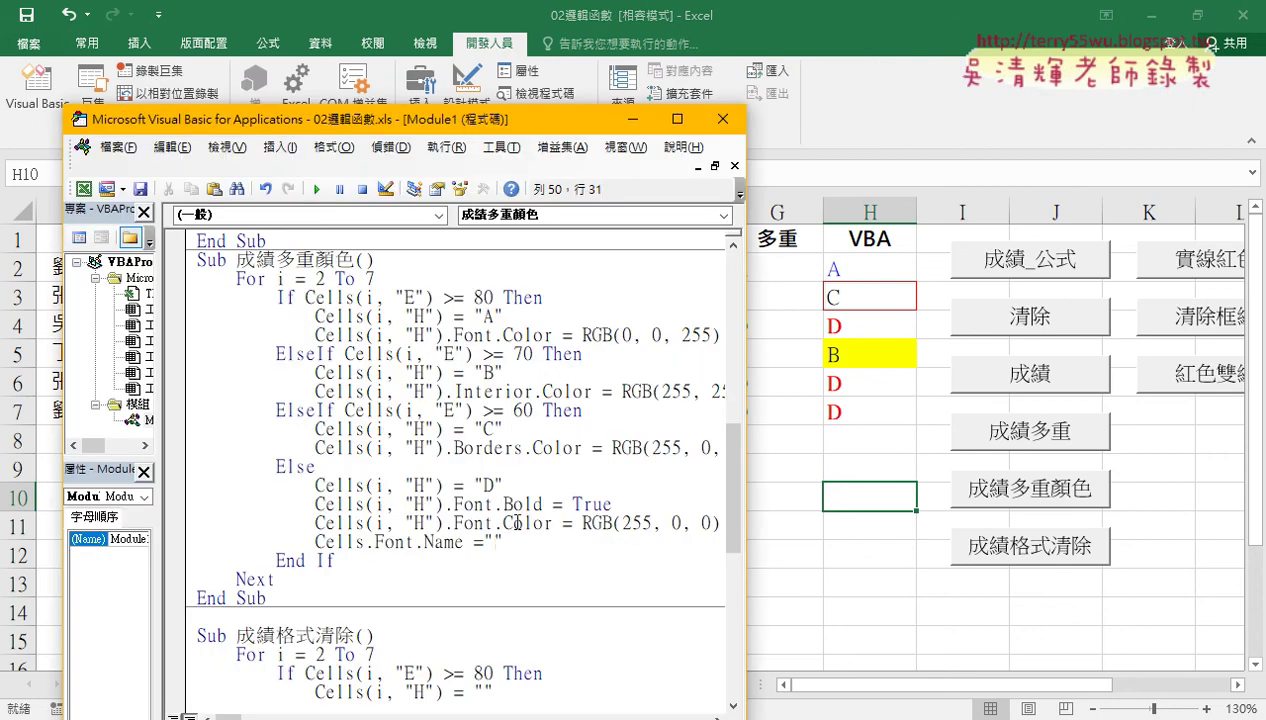
pyautogui.write('微軟正黑體')
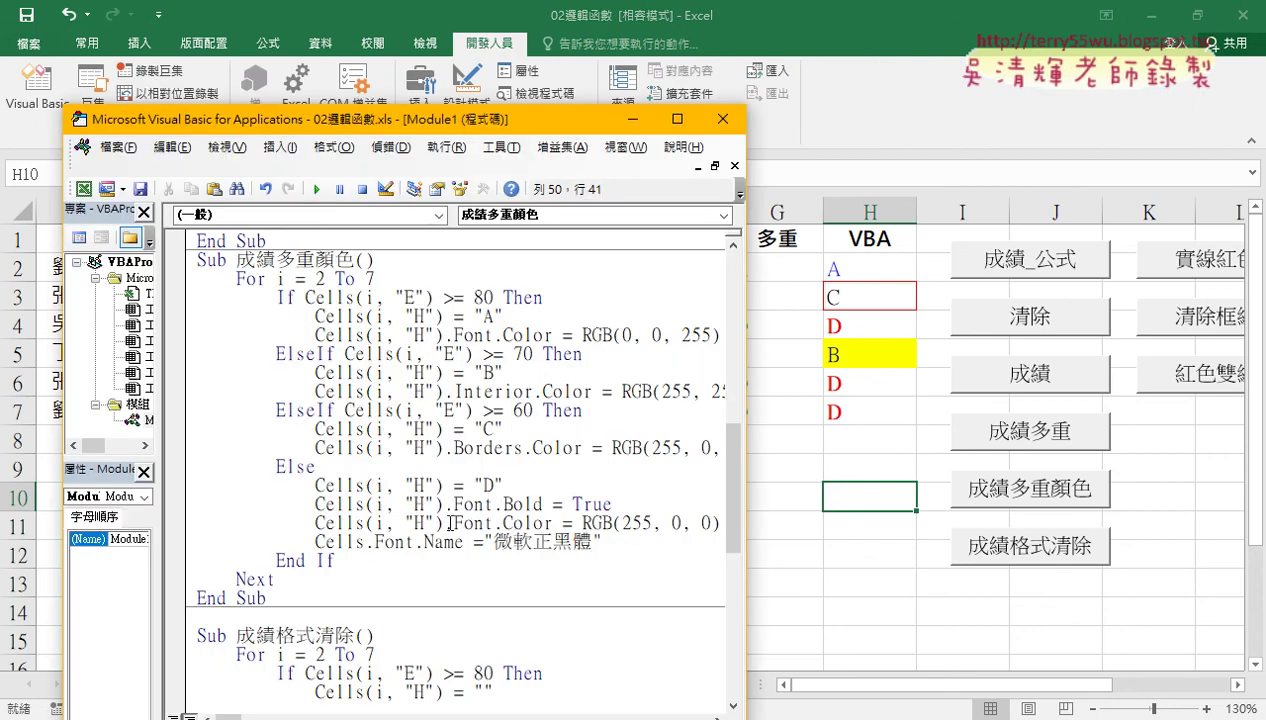
pyautogui.moveTo(443, 523); pyautogui.dragTo(365, 523)
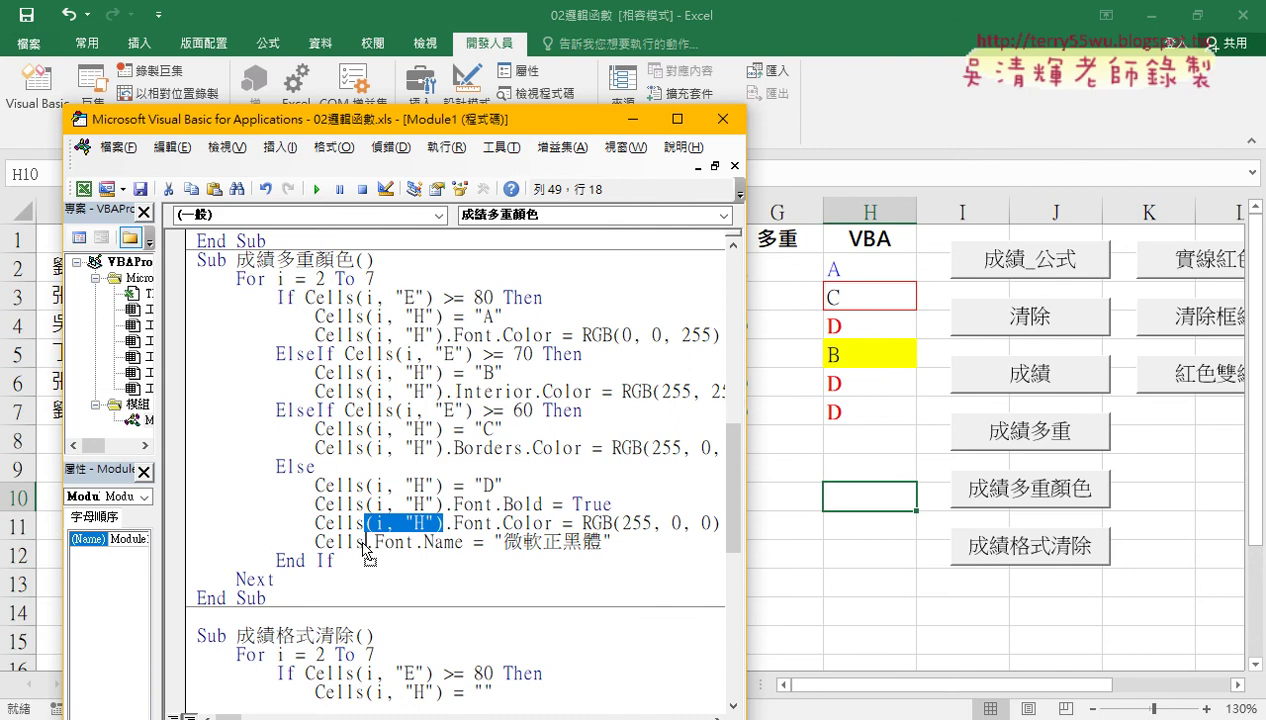
pyautogui.moveTo(363, 545); pyautogui.dragTo(366, 542)
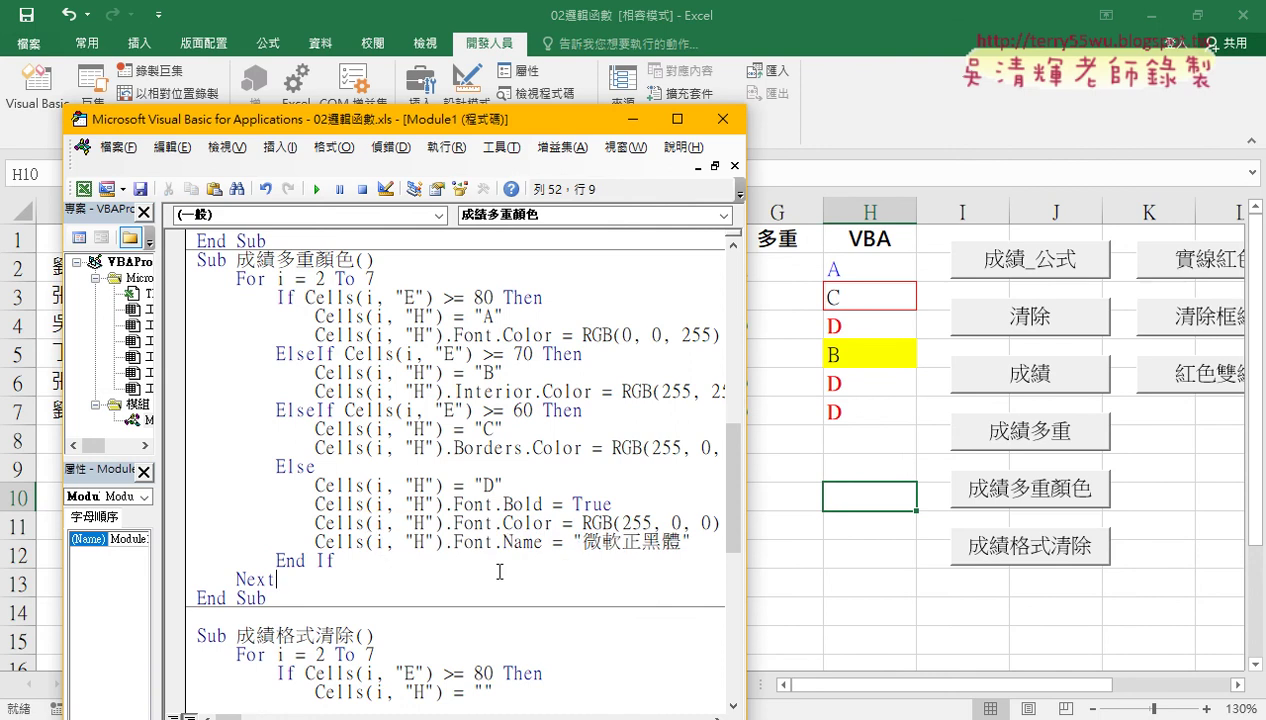
pyautogui.click(316, 189)
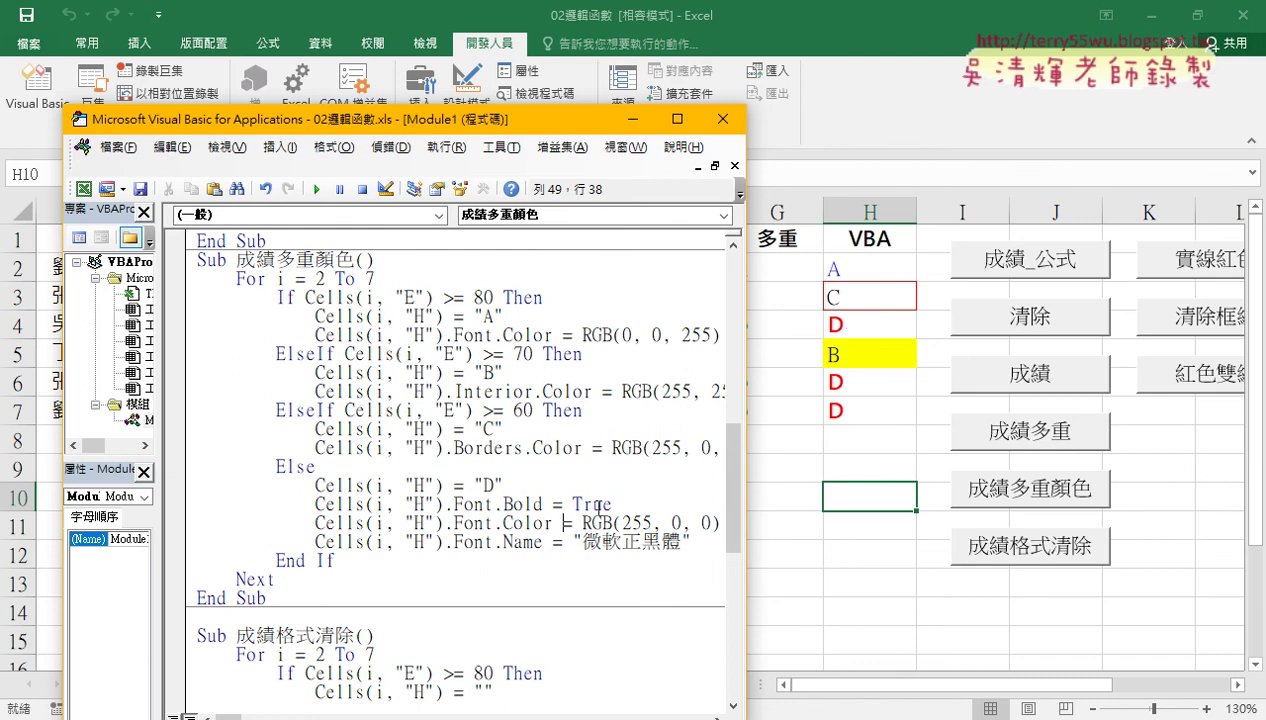
pyautogui.moveTo(744, 519); pyautogui.dragTo(815, 519)
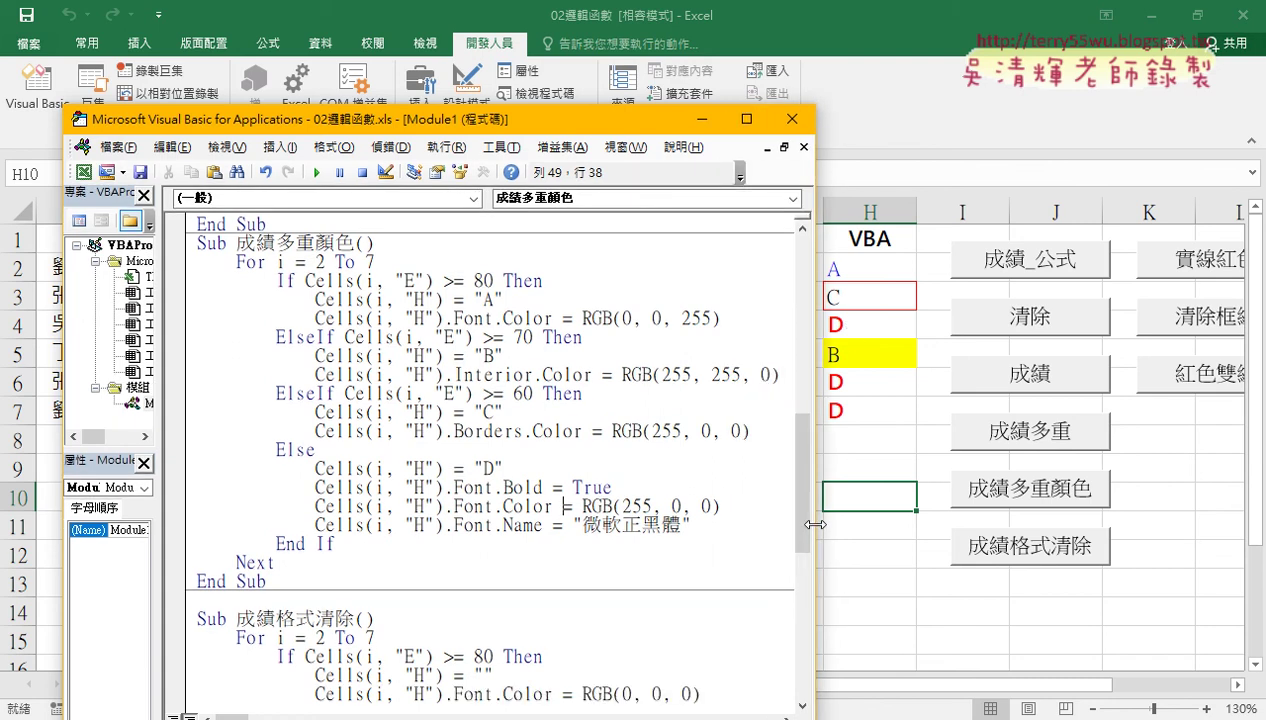
pyautogui.click(706, 523)
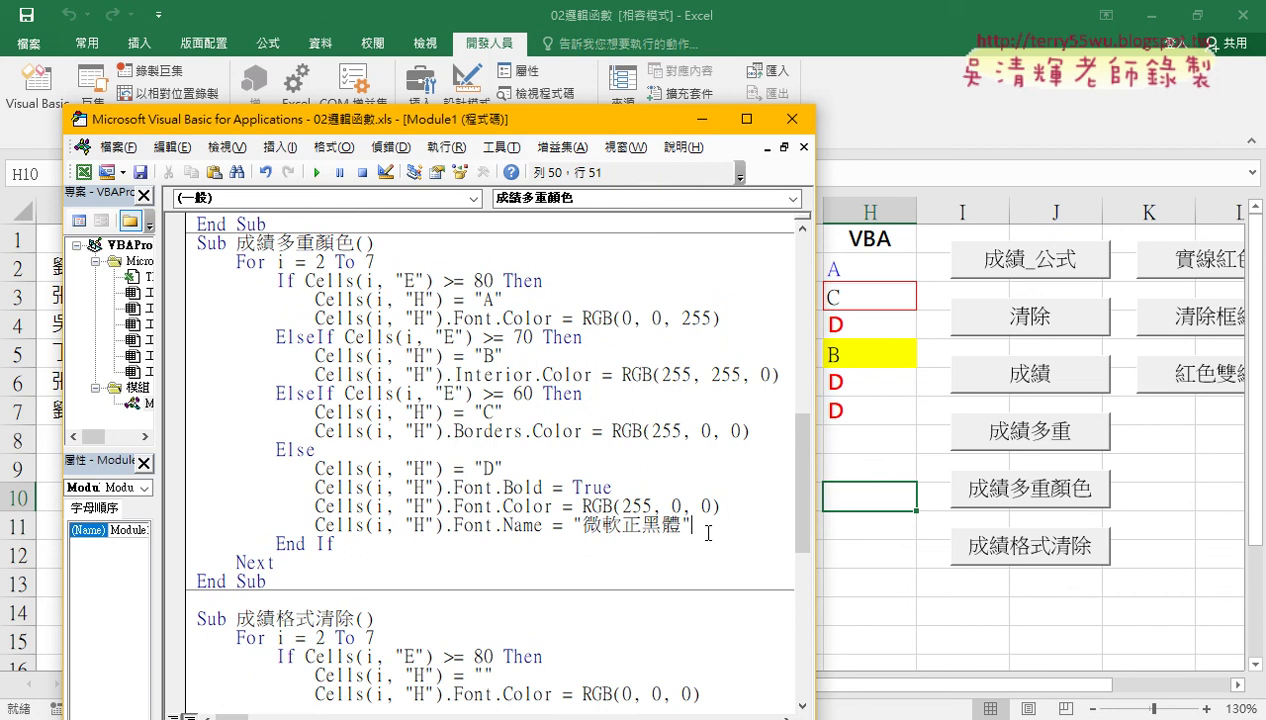